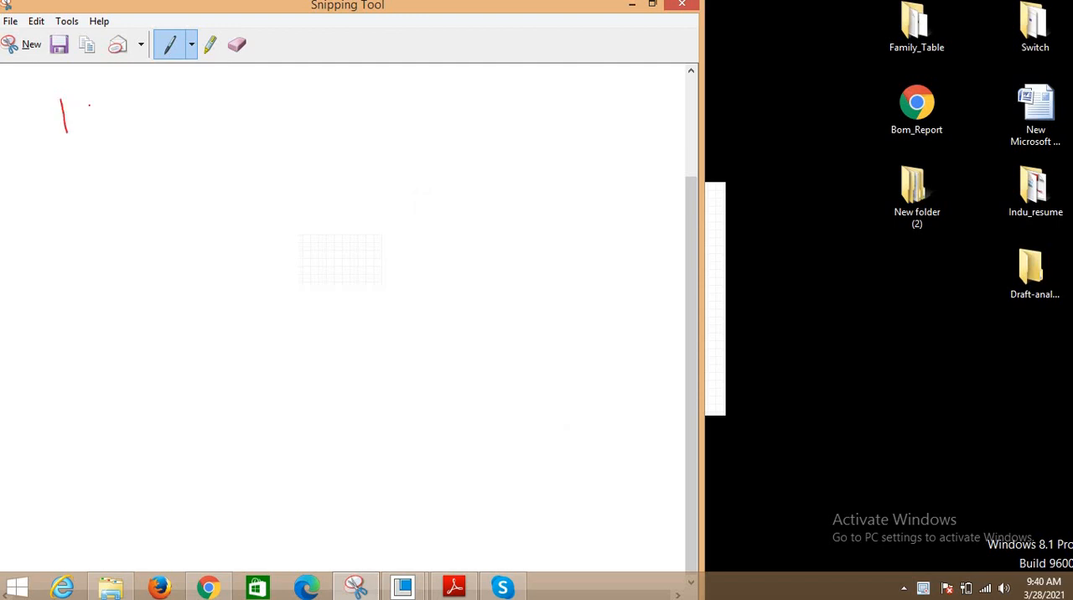
# - Handwrite the heading "1) SK Mod - Creo" with the red pen on the blank snip and underline it
pyautogui.moveTo(74, 93); pyautogui.dragTo(67, 173)
pyautogui.moveTo(156, 148)
pyautogui.mouseDown()
pyautogui.moveTo(145, 131)
pyautogui.moveTo(186, 157)
pyautogui.mouseUp()
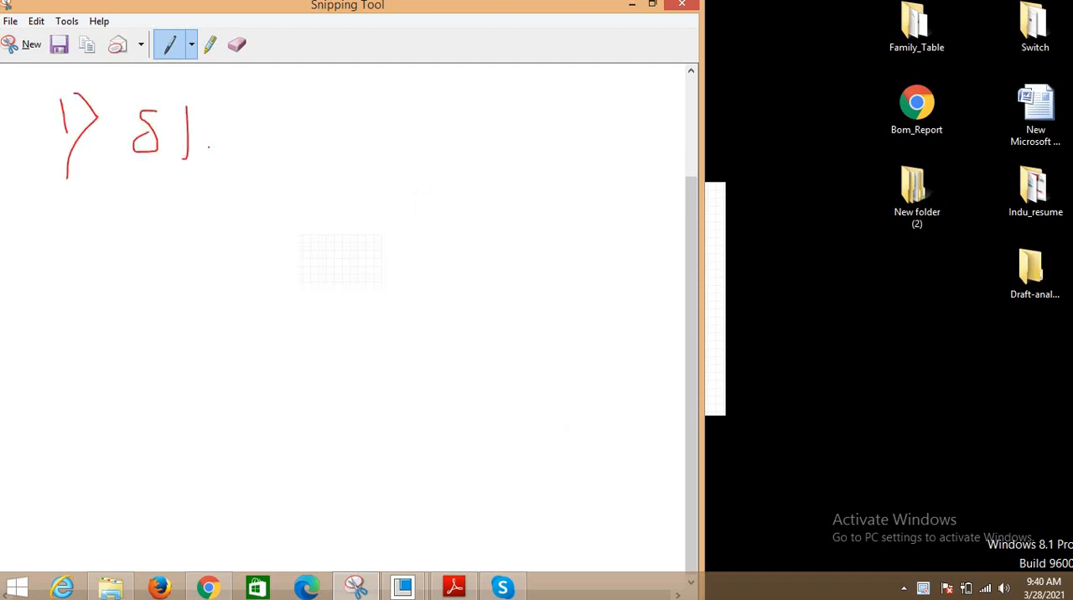
pyautogui.moveTo(286, 168)
pyautogui.mouseDown()
pyautogui.moveTo(356, 141)
pyautogui.moveTo(378, 75)
pyautogui.moveTo(382, 151)
pyautogui.mouseUp()
pyautogui.moveTo(407, 138); pyautogui.dragTo(441, 138)
pyautogui.moveTo(495, 115)
pyautogui.mouseDown()
pyautogui.moveTo(521, 155)
pyautogui.moveTo(563, 143)
pyautogui.moveTo(560, 168)
pyautogui.mouseUp()
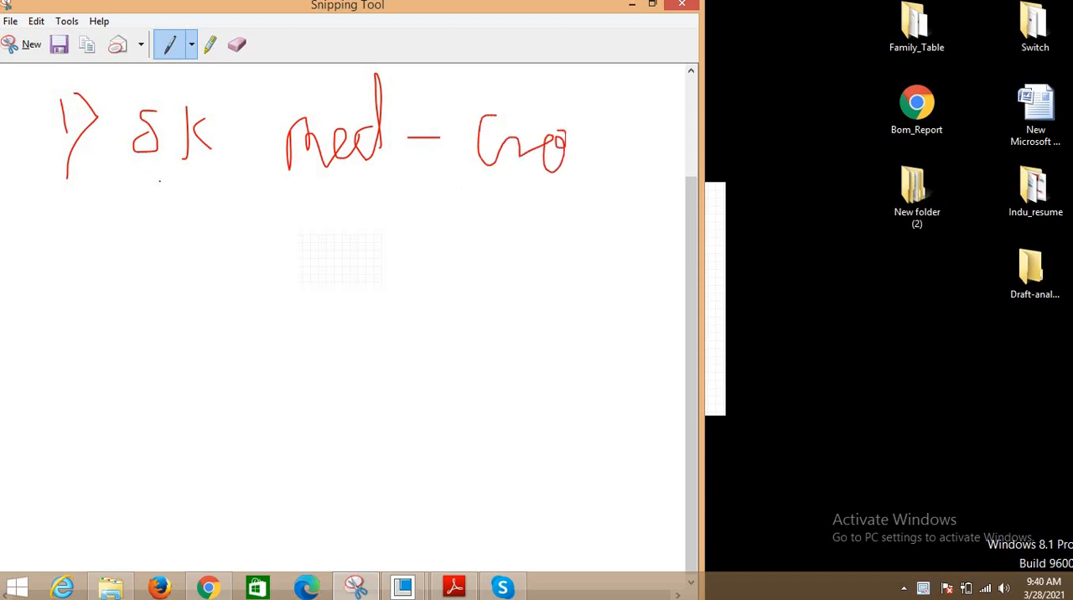
pyautogui.moveTo(159, 181); pyautogui.dragTo(593, 171)
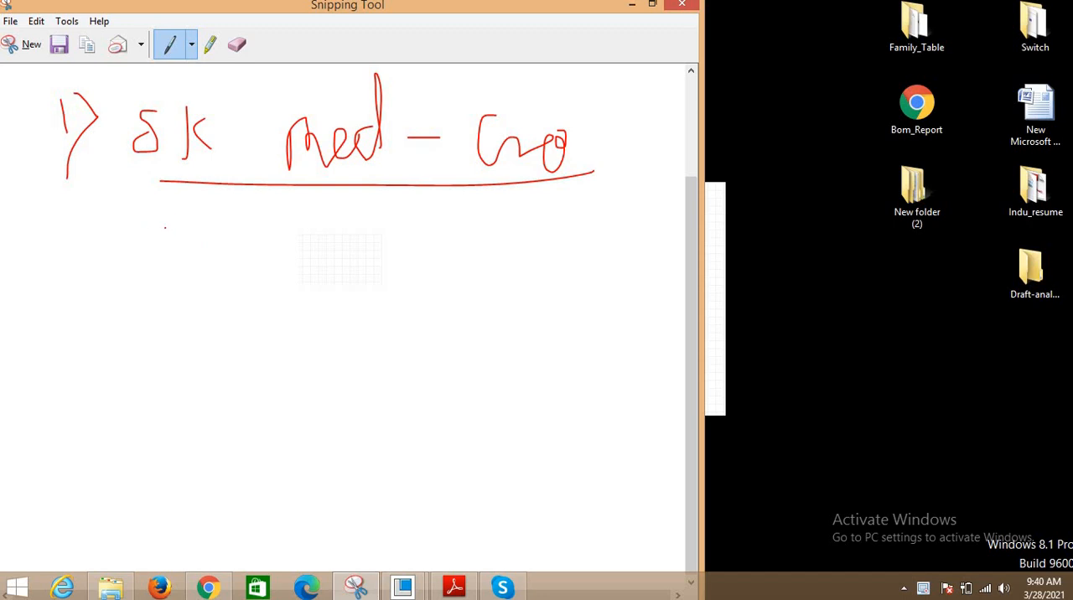
# - Draw a freehand three-dimensional box below the underlined heading
pyautogui.moveTo(187, 261)
pyautogui.mouseDown()
pyautogui.moveTo(360, 260)
pyautogui.moveTo(341, 438)
pyautogui.moveTo(188, 447)
pyautogui.moveTo(188, 461)
pyautogui.mouseUp()
pyautogui.moveTo(186, 261)
pyautogui.mouseDown()
pyautogui.moveTo(359, 257)
pyautogui.moveTo(422, 225)
pyautogui.mouseUp()
pyautogui.moveTo(189, 260)
pyautogui.mouseDown()
pyautogui.moveTo(251, 228)
pyautogui.moveTo(421, 215)
pyautogui.moveTo(419, 401)
pyautogui.moveTo(340, 437)
pyautogui.mouseUp()
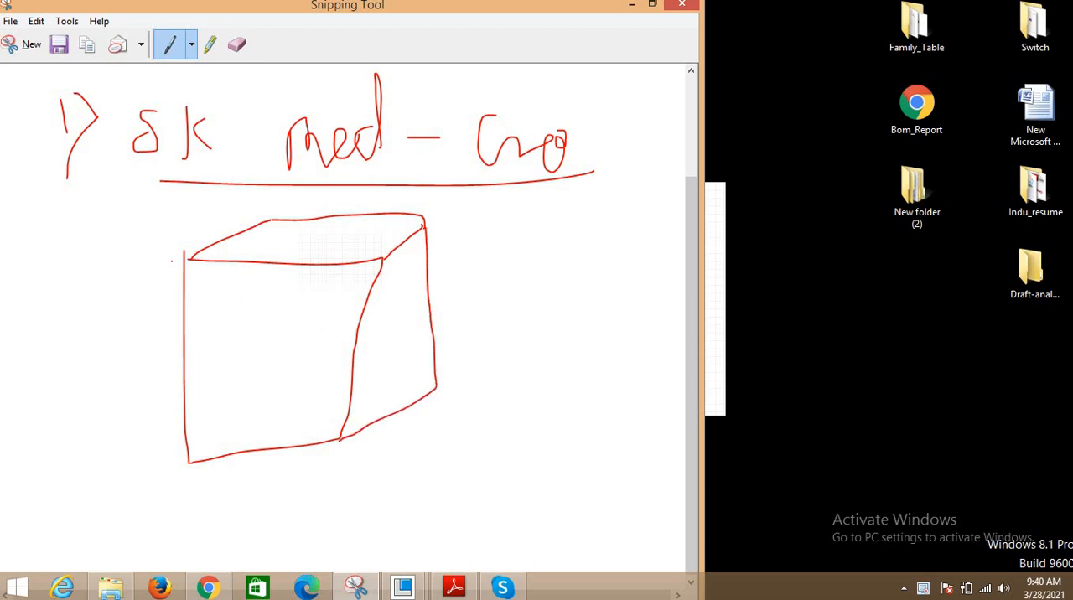
# - Trace the box's front, top and side faces separately and mark the side face with arrows
pyautogui.moveTo(187, 261)
pyautogui.mouseDown()
pyautogui.moveTo(336, 258)
pyautogui.moveTo(359, 362)
pyautogui.mouseUp()
pyautogui.moveTo(352, 433)
pyautogui.mouseDown()
pyautogui.moveTo(198, 474)
pyautogui.moveTo(201, 266)
pyautogui.mouseUp()
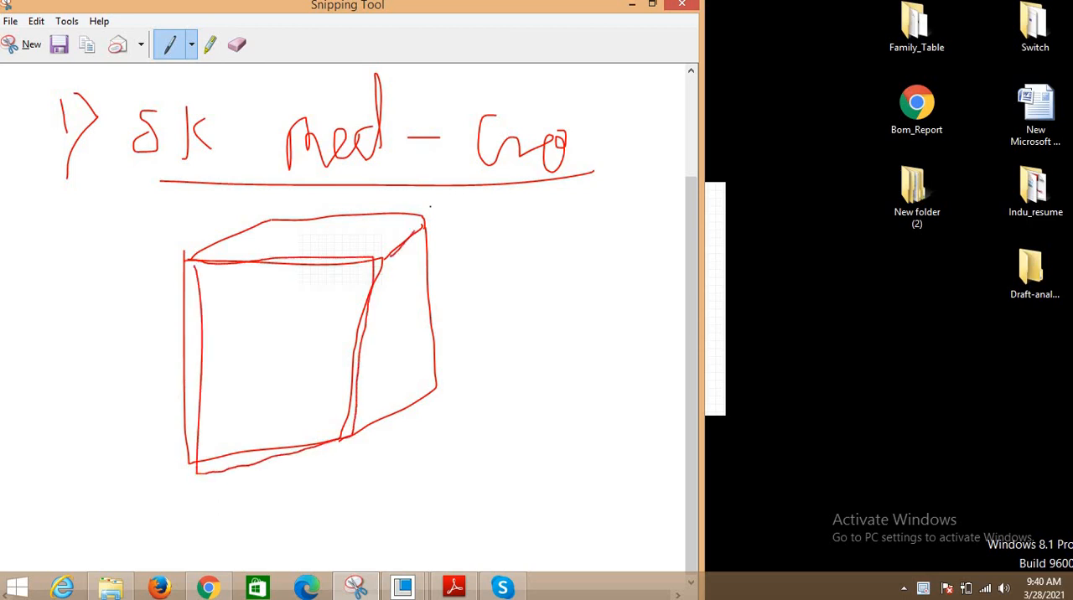
pyautogui.moveTo(430, 206)
pyautogui.mouseDown()
pyautogui.moveTo(260, 205)
pyautogui.moveTo(214, 241)
pyautogui.mouseUp()
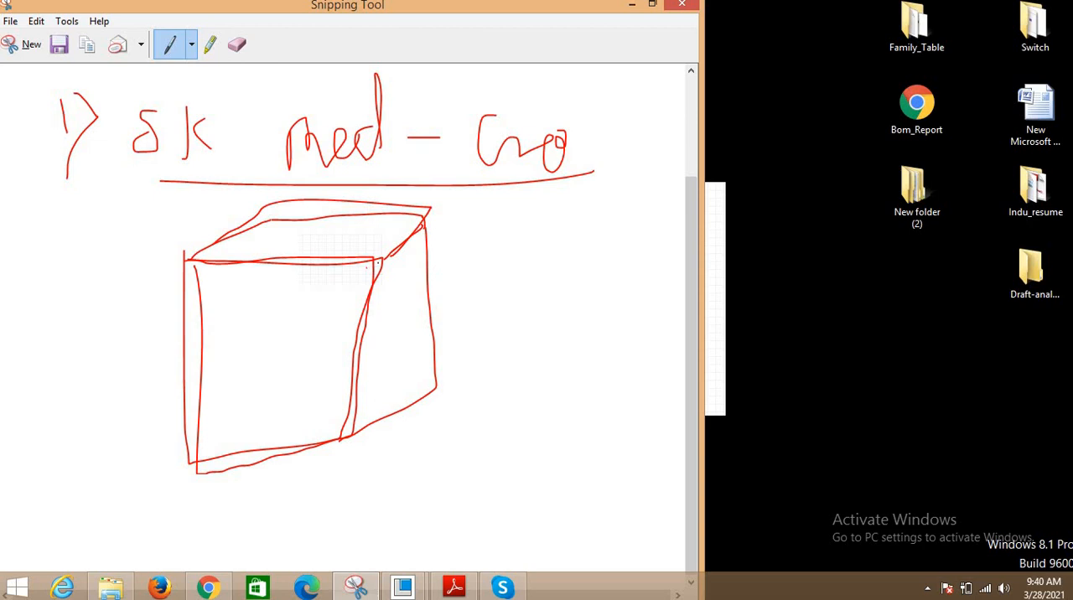
pyautogui.moveTo(378, 264)
pyautogui.mouseDown()
pyautogui.moveTo(355, 423)
pyautogui.moveTo(428, 391)
pyautogui.moveTo(426, 277)
pyautogui.moveTo(486, 296)
pyautogui.moveTo(474, 349)
pyautogui.mouseUp()
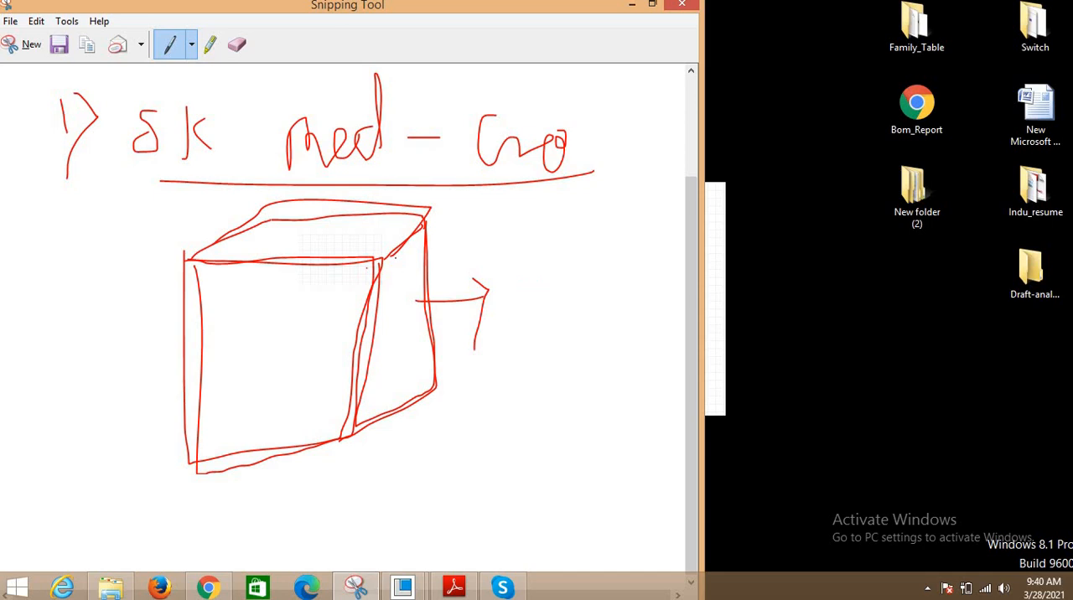
pyautogui.moveTo(377, 265)
pyautogui.mouseDown()
pyautogui.moveTo(428, 221)
pyautogui.moveTo(430, 388)
pyautogui.moveTo(353, 423)
pyautogui.mouseUp()
pyautogui.moveTo(353, 381); pyautogui.dragTo(369, 270)
pyautogui.moveTo(404, 316); pyautogui.dragTo(343, 336)
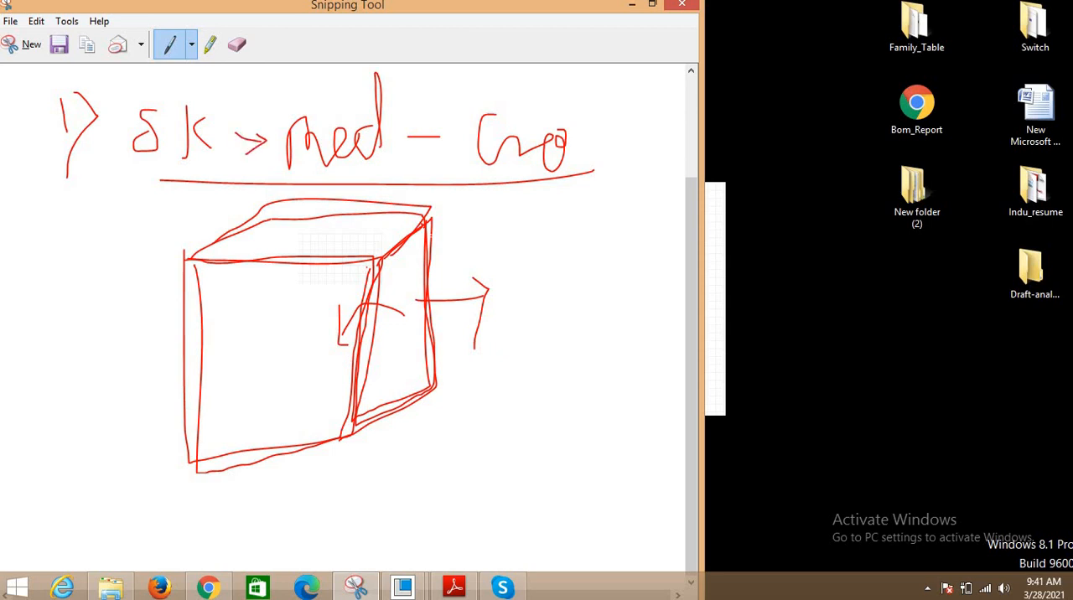
# - Capture a new snip of a blank area of the desktop and enlarge its window for writing
pyautogui.click(25, 50)
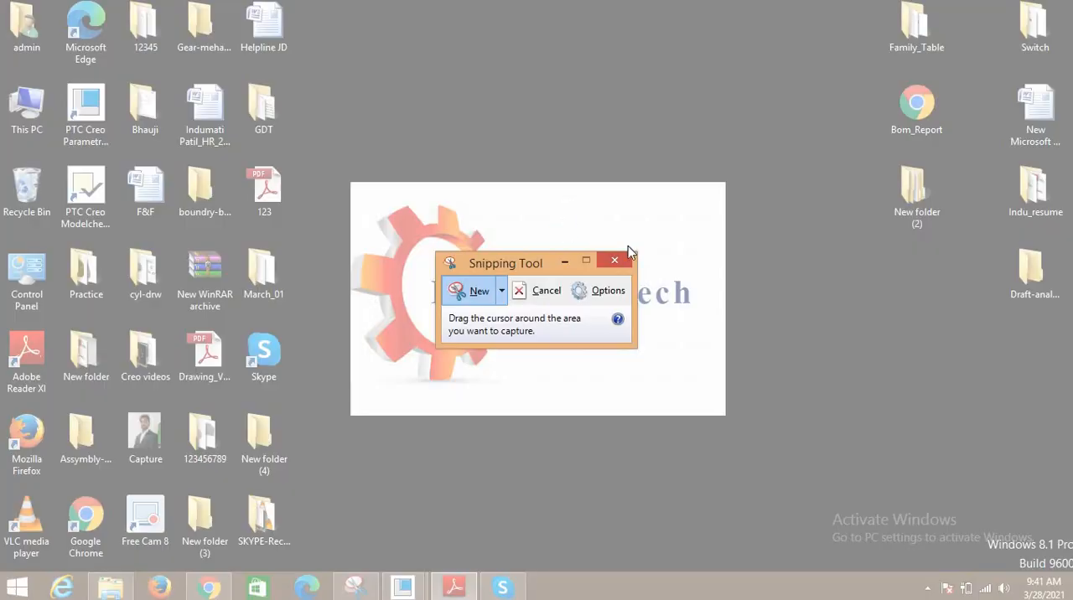
pyautogui.moveTo(568, 228); pyautogui.dragTo(632, 253)
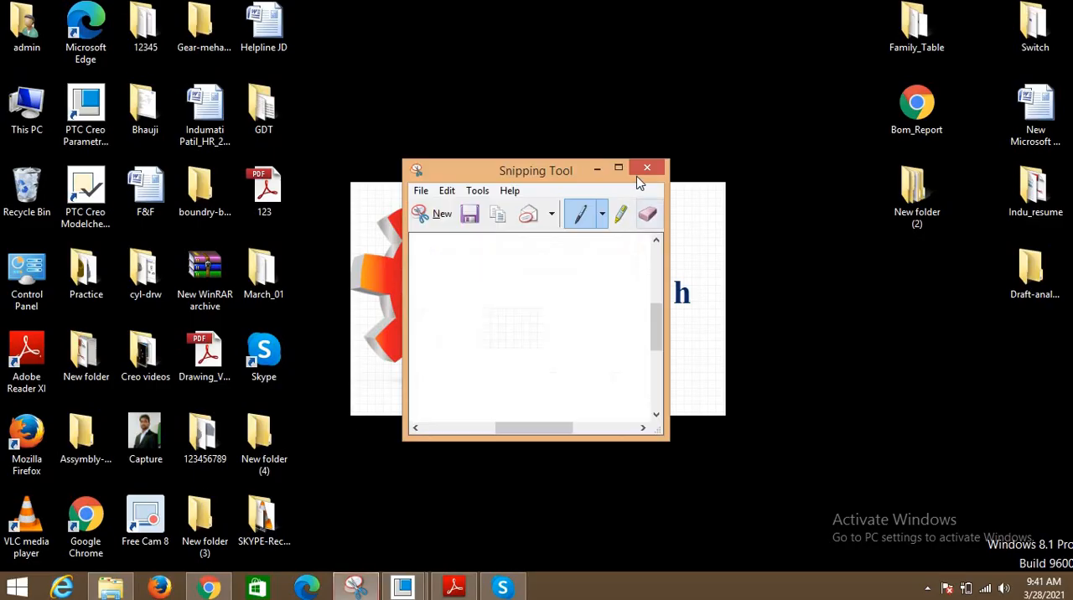
pyautogui.click(618, 169)
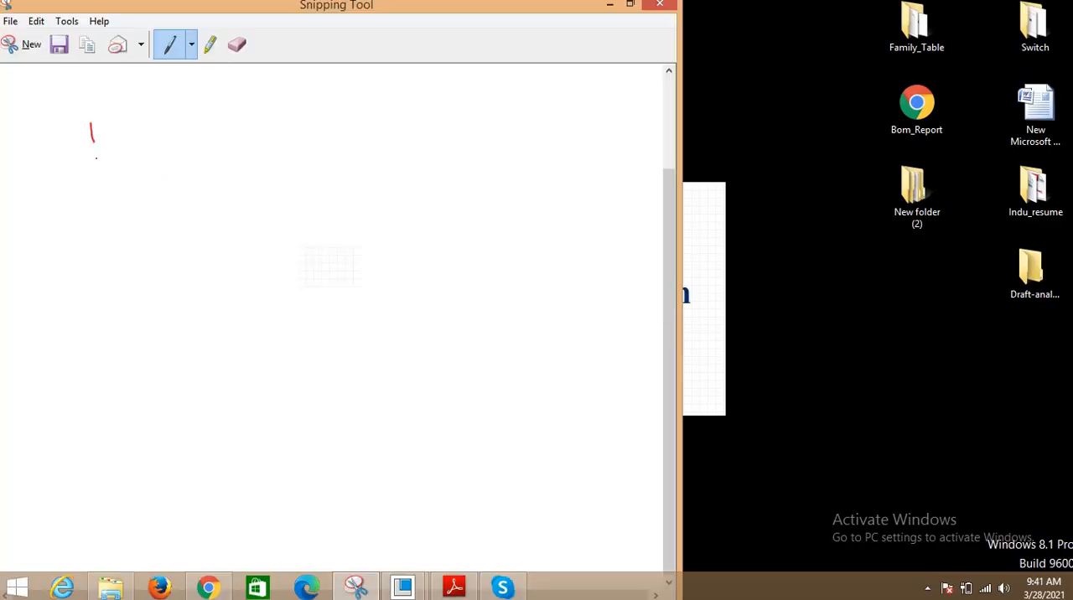
# - Handwrite "1) Creat SK Asm." as the first workflow line and underline it
pyautogui.moveTo(102, 125); pyautogui.dragTo(95, 175)
pyautogui.moveTo(174, 125)
pyautogui.mouseDown()
pyautogui.moveTo(172, 154)
pyautogui.moveTo(210, 138)
pyautogui.moveTo(254, 154)
pyautogui.mouseUp()
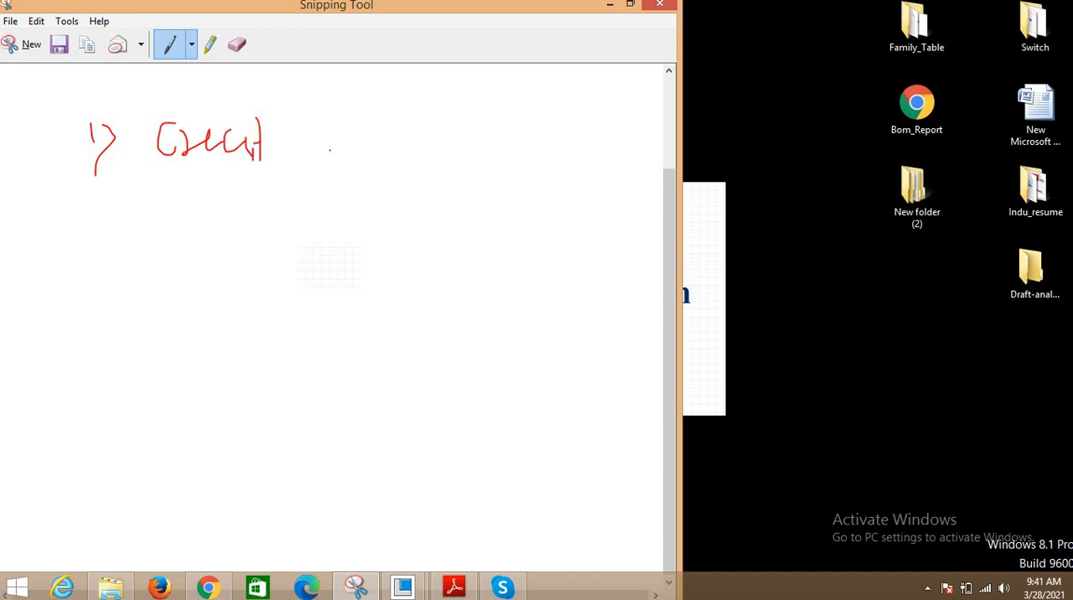
pyautogui.moveTo(340, 125)
pyautogui.mouseDown()
pyautogui.moveTo(299, 166)
pyautogui.moveTo(352, 157)
pyautogui.mouseUp()
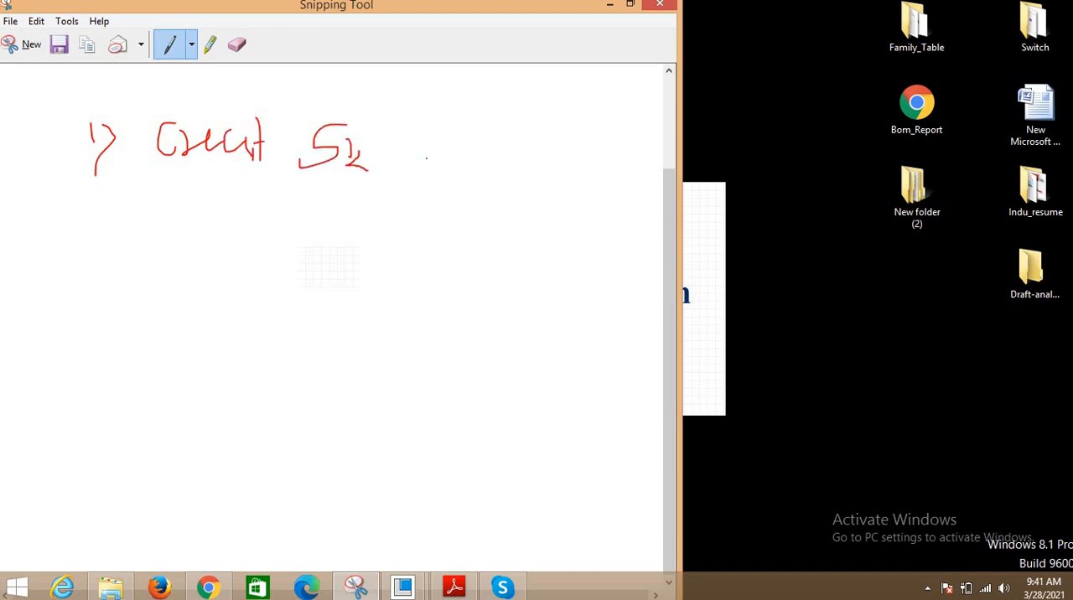
pyautogui.moveTo(451, 181)
pyautogui.mouseDown()
pyautogui.moveTo(479, 156)
pyautogui.moveTo(476, 169)
pyautogui.moveTo(562, 170)
pyautogui.mouseUp()
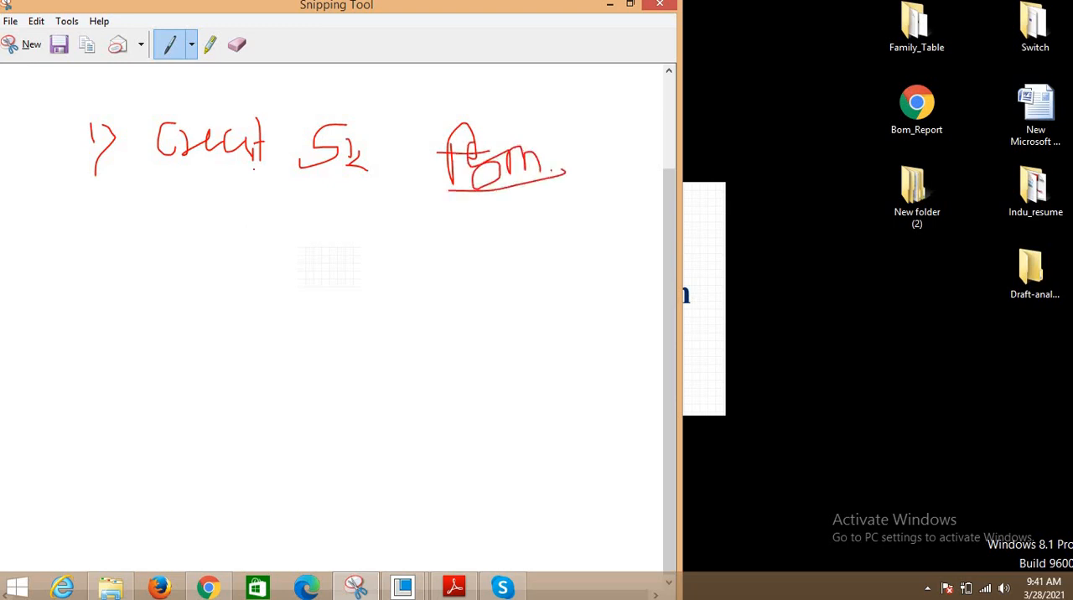
pyautogui.moveTo(357, 188); pyautogui.dragTo(131, 192)
# - Handwrite "2) Publish SK" with a trailing arrow as the second workflow line and underline it
pyautogui.moveTo(71, 251)
pyautogui.mouseDown()
pyautogui.moveTo(93, 267)
pyautogui.moveTo(78, 313)
pyautogui.mouseUp()
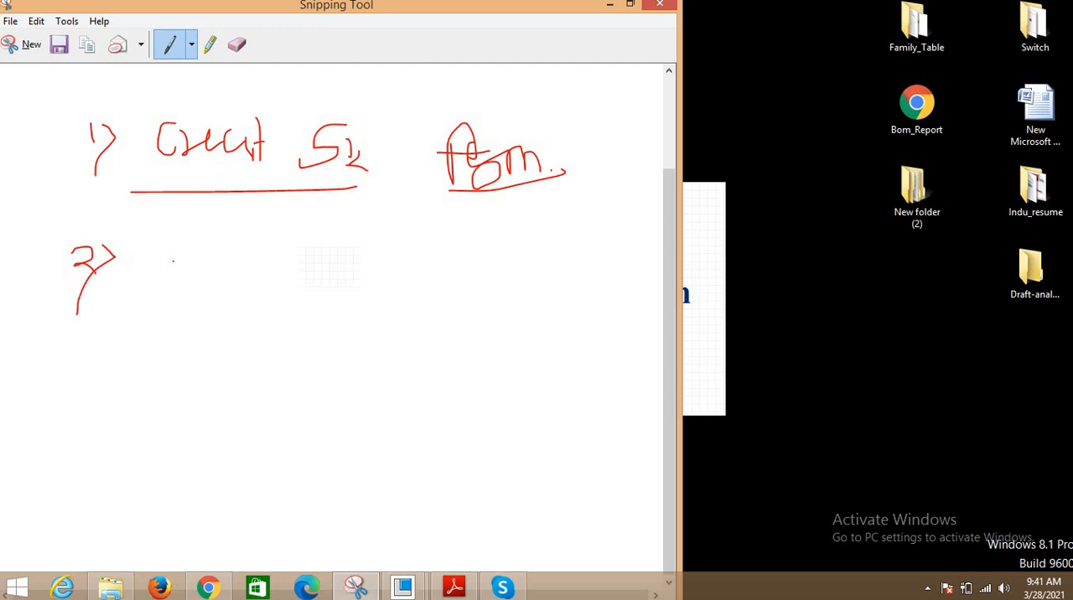
pyautogui.moveTo(172, 254)
pyautogui.mouseDown()
pyautogui.moveTo(178, 263)
pyautogui.moveTo(220, 250)
pyautogui.moveTo(247, 292)
pyautogui.mouseUp()
pyautogui.moveTo(319, 268); pyautogui.dragTo(312, 306)
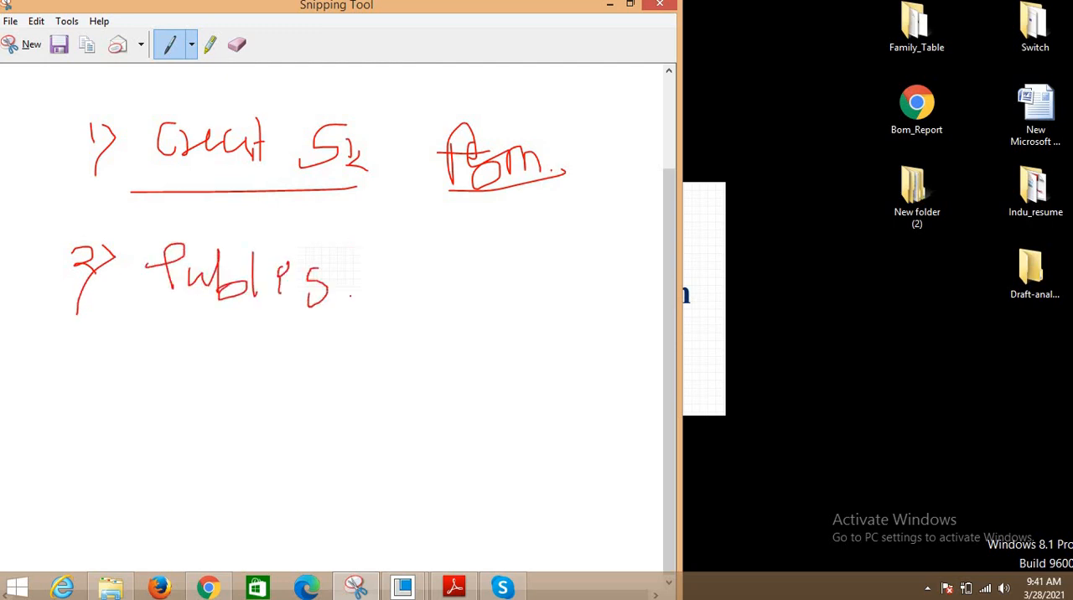
pyautogui.moveTo(352, 242); pyautogui.dragTo(366, 293)
pyautogui.moveTo(422, 270); pyautogui.dragTo(408, 293)
pyautogui.moveTo(460, 245); pyautogui.dragTo(459, 286)
pyautogui.moveTo(485, 258)
pyautogui.mouseDown()
pyautogui.moveTo(494, 289)
pyautogui.moveTo(530, 300)
pyautogui.mouseUp()
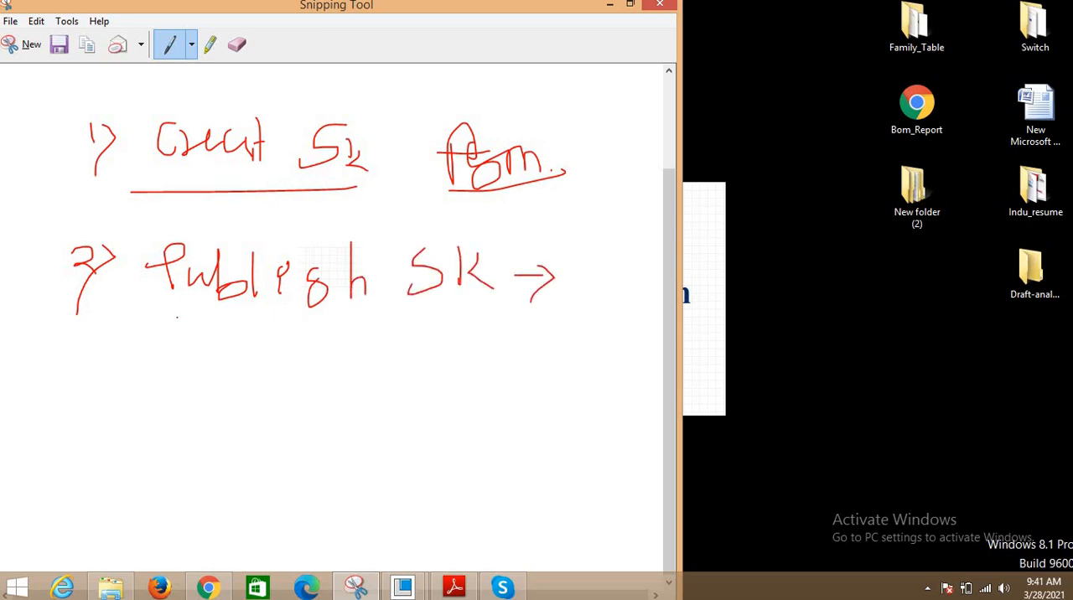
pyautogui.moveTo(215, 320); pyautogui.dragTo(484, 305)
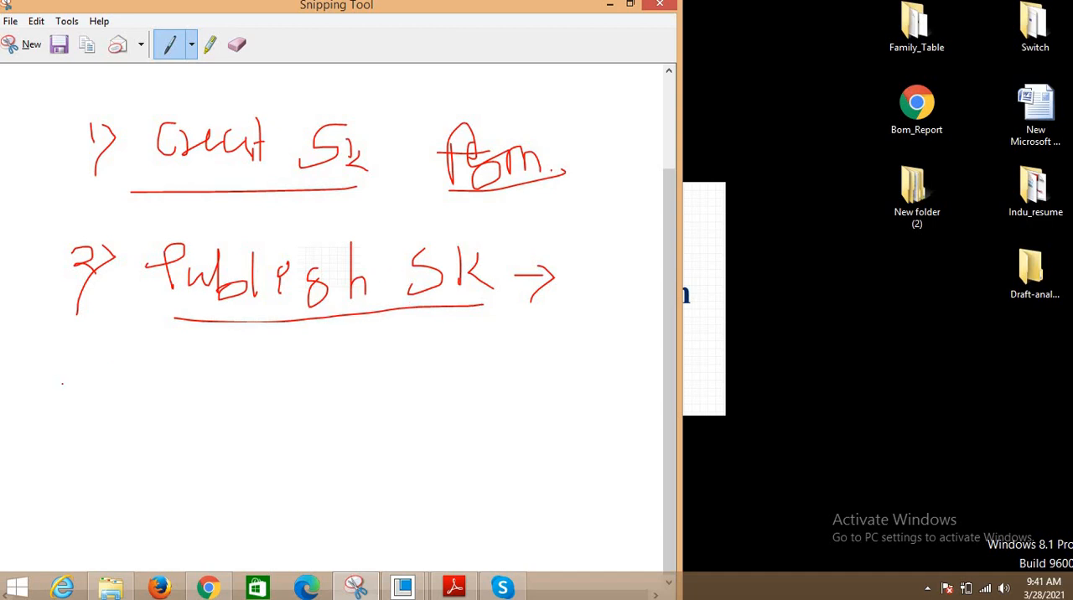
# - Handwrite "3) Create Parts" as the third workflow line and draw a curved arrow from it back to the publish line
pyautogui.moveTo(70, 375)
pyautogui.mouseDown()
pyautogui.moveTo(60, 390)
pyautogui.moveTo(78, 401)
pyautogui.mouseUp()
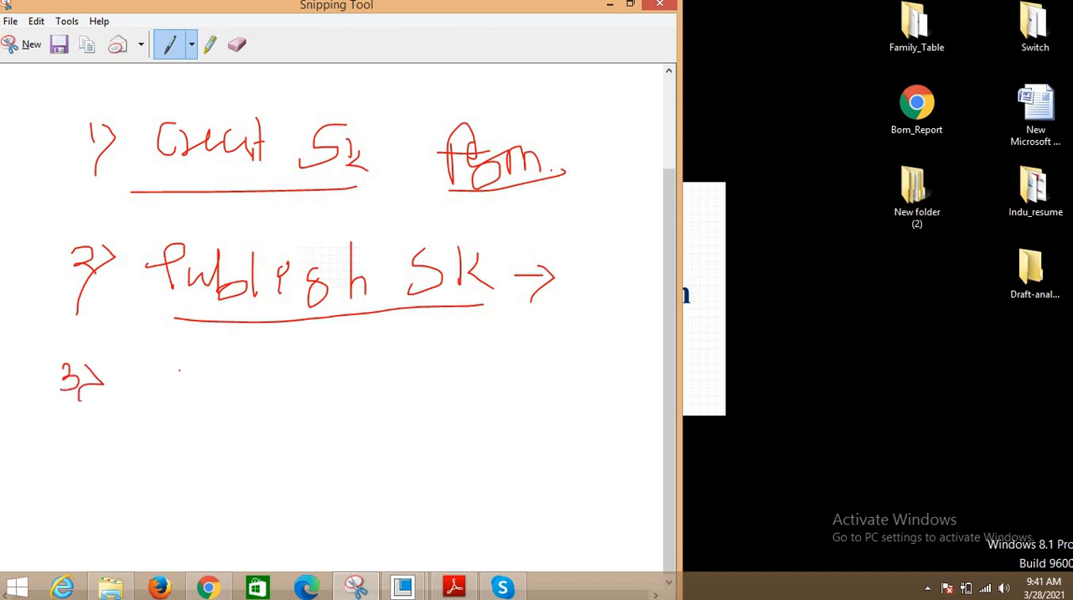
pyautogui.moveTo(196, 392); pyautogui.dragTo(295, 403)
pyautogui.moveTo(350, 366)
pyautogui.mouseDown()
pyautogui.moveTo(352, 401)
pyautogui.moveTo(353, 381)
pyautogui.moveTo(400, 368)
pyautogui.moveTo(436, 393)
pyautogui.mouseUp()
pyautogui.moveTo(442, 343); pyautogui.dragTo(444, 365)
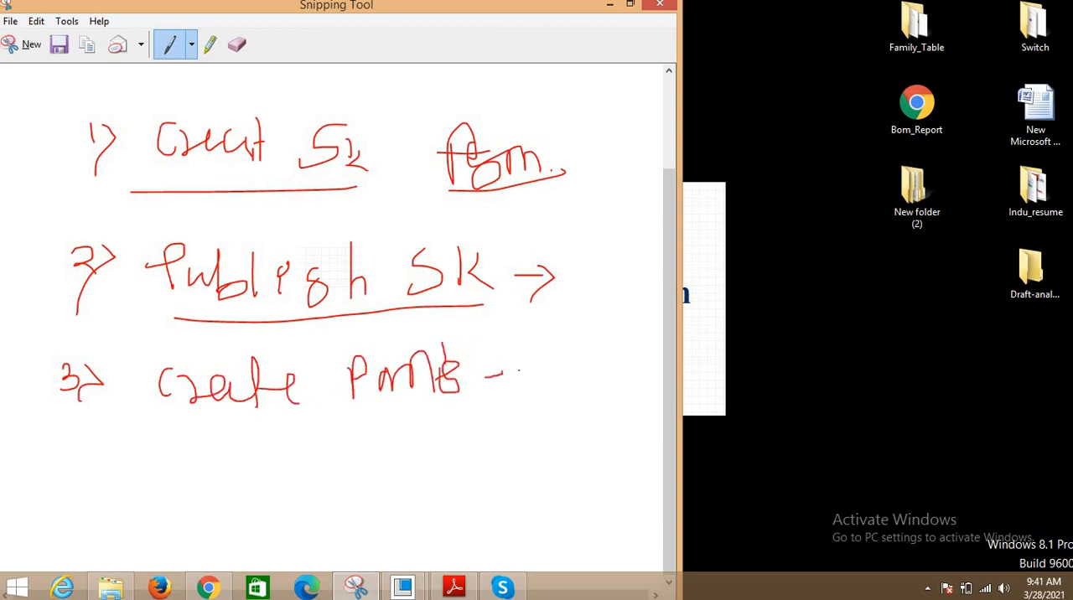
pyautogui.moveTo(490, 309); pyautogui.dragTo(521, 392)
pyautogui.moveTo(481, 312)
pyautogui.mouseDown()
pyautogui.moveTo(481, 335)
pyautogui.moveTo(523, 392)
pyautogui.mouseUp()
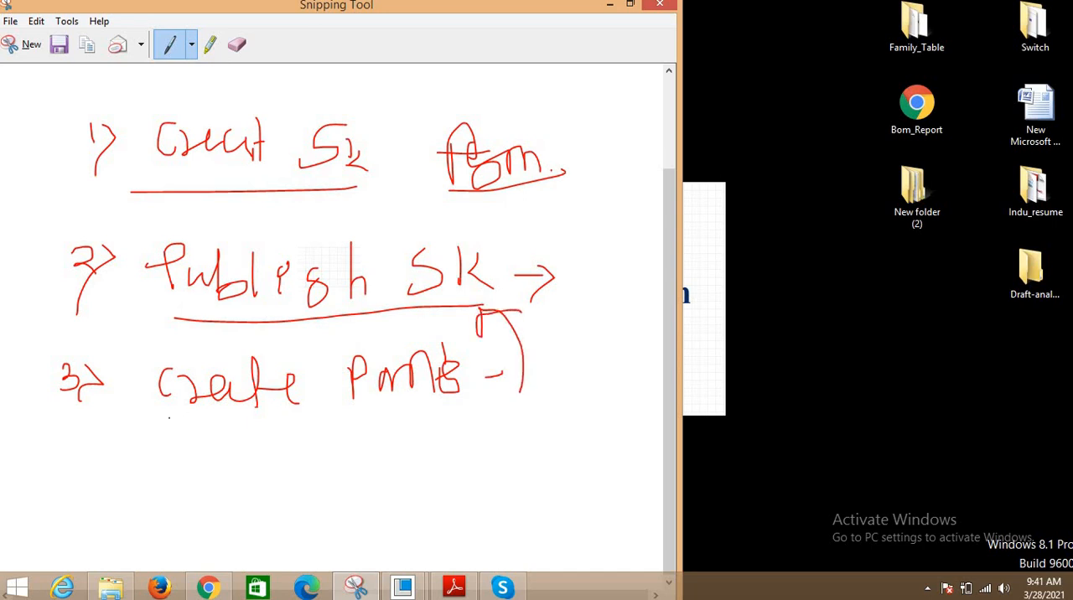
# - Handwrite "4) Assembl → Skeleton" with a double underline and bracket all four workflow lines with a curly brace
pyautogui.moveTo(81, 455)
pyautogui.mouseDown()
pyautogui.moveTo(115, 482)
pyautogui.moveTo(104, 501)
pyautogui.mouseUp()
pyautogui.moveTo(114, 460); pyautogui.dragTo(125, 500)
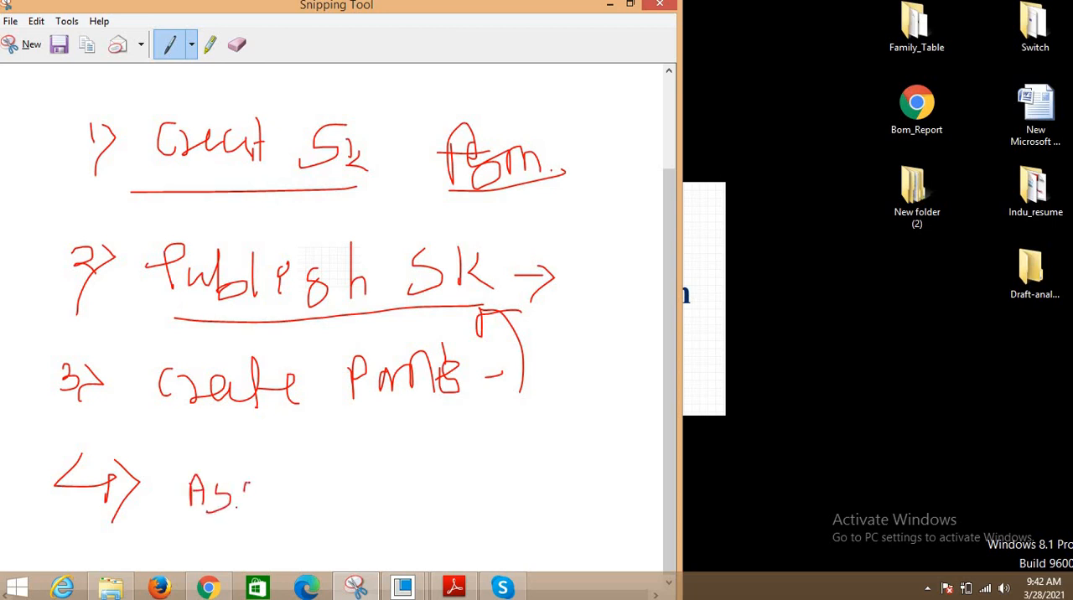
pyautogui.moveTo(285, 481)
pyautogui.mouseDown()
pyautogui.moveTo(302, 494)
pyautogui.moveTo(363, 501)
pyautogui.moveTo(449, 486)
pyautogui.moveTo(479, 491)
pyautogui.moveTo(493, 512)
pyautogui.moveTo(645, 503)
pyautogui.mouseUp()
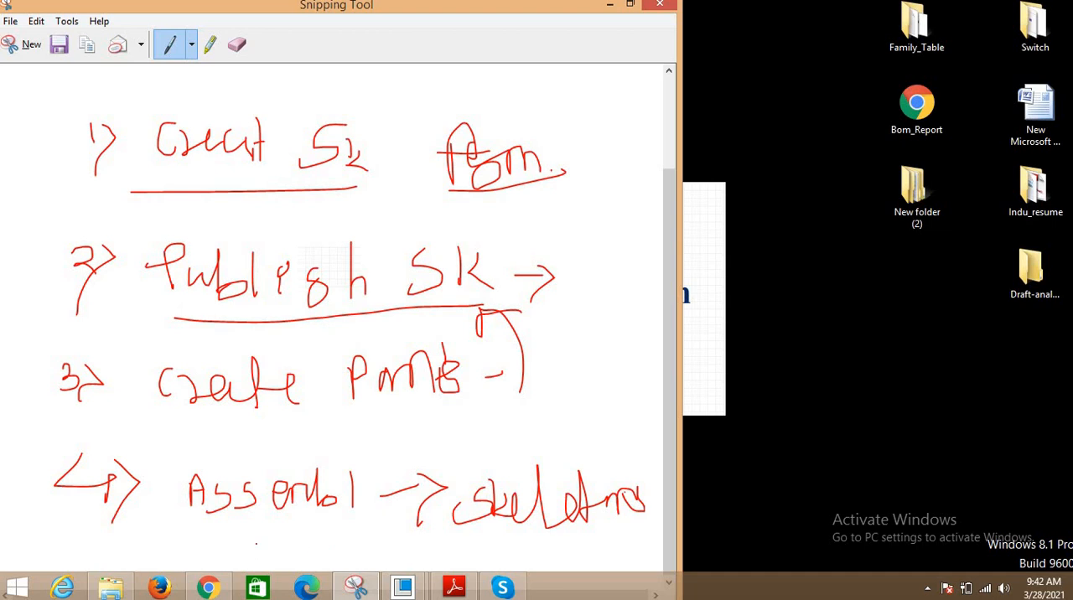
pyautogui.moveTo(232, 546); pyautogui.dragTo(594, 531)
pyautogui.moveTo(253, 555); pyautogui.dragTo(531, 542)
pyautogui.moveTo(36, 157)
pyautogui.mouseDown()
pyautogui.moveTo(35, 110)
pyautogui.moveTo(39, 298)
pyautogui.moveTo(71, 510)
pyautogui.mouseUp()
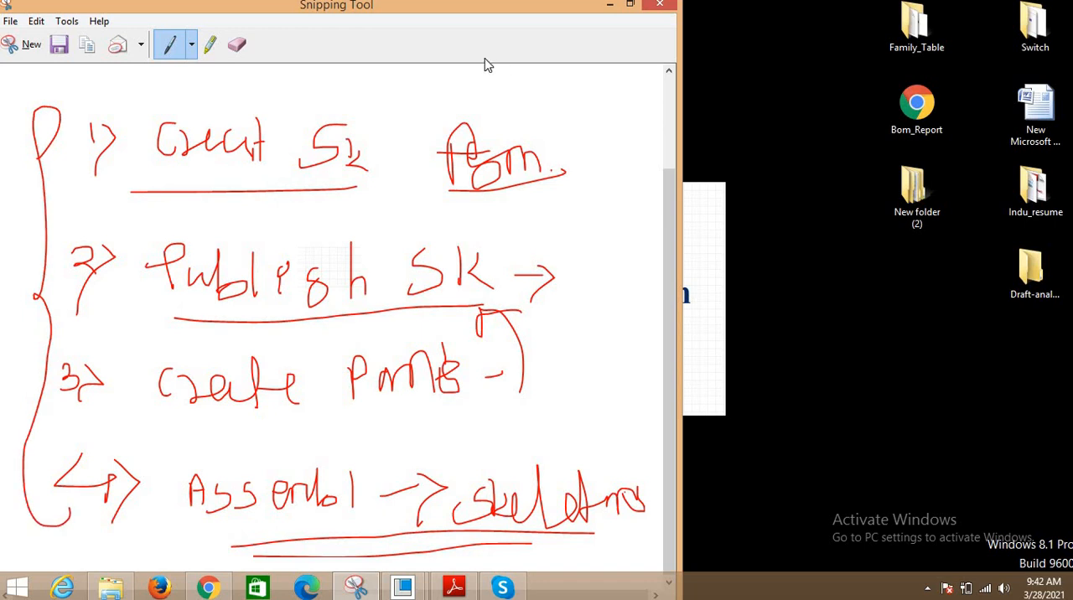
# - Minimize the notes, switch to PTC Creo Parametric and activate the SKELETON assembly window
pyautogui.click(609, 5)
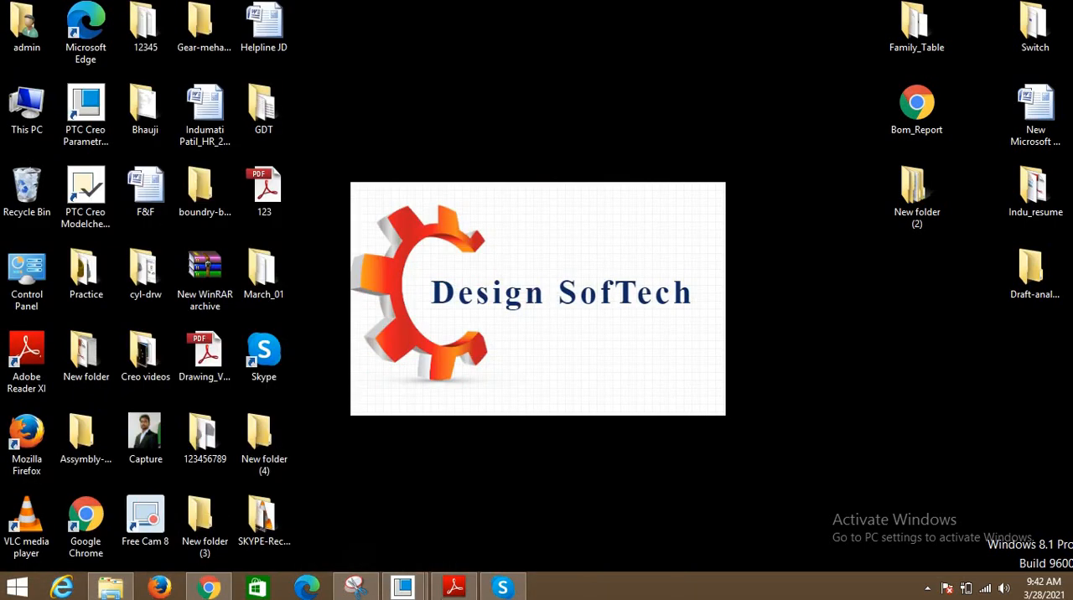
pyautogui.moveTo(402, 586)
pyautogui.click(363, 512)
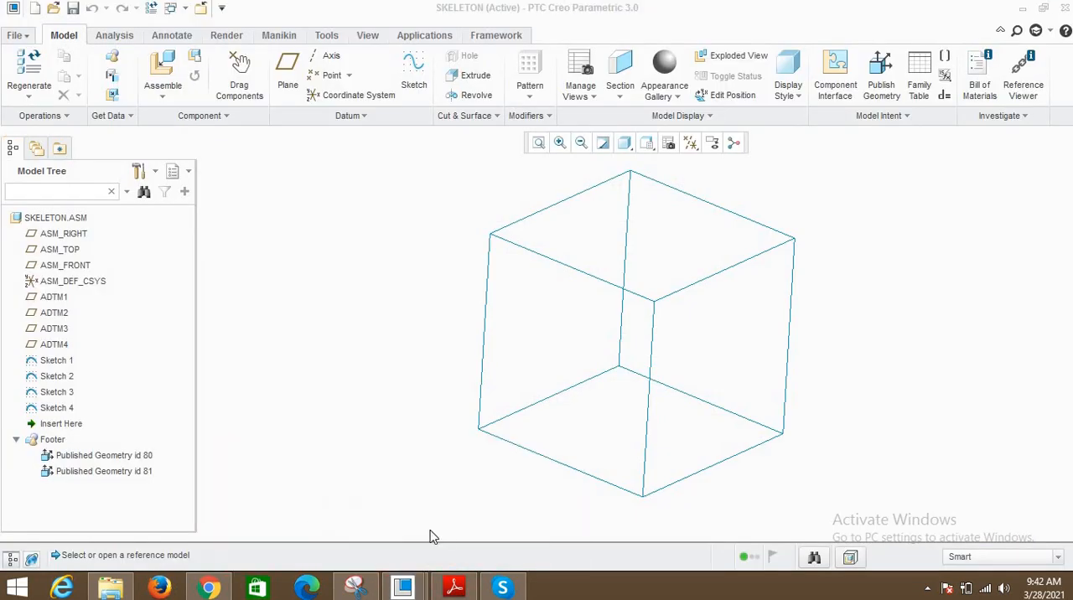
pyautogui.click(184, 9)
pyautogui.click(215, 26)
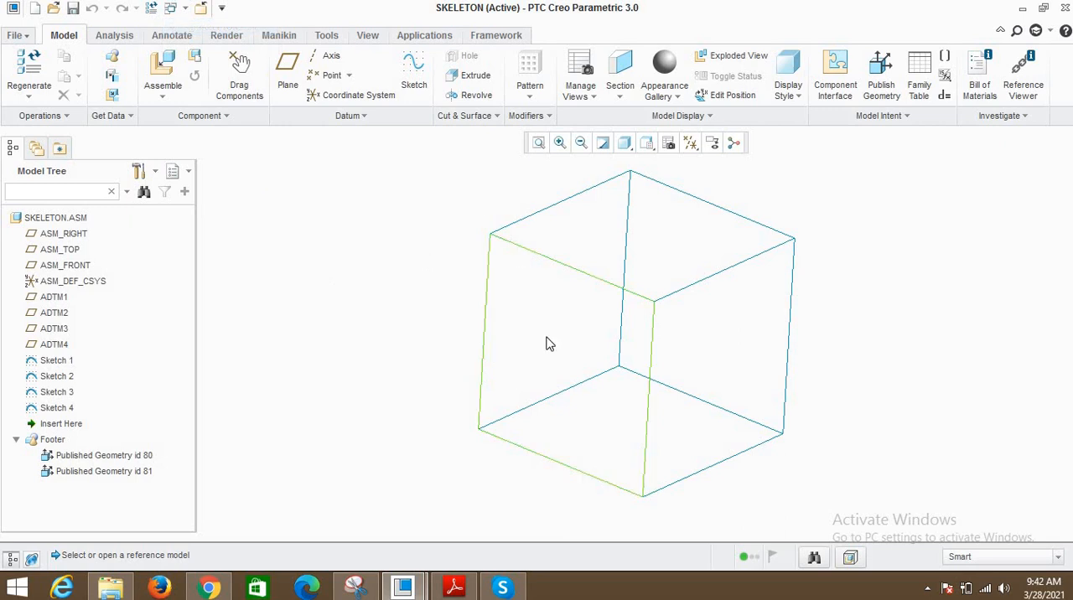
# - Delete both Published Geometry features from the footer of the SKELETON assembly
pyautogui.scroll(3, 453, 310)
pyautogui.moveTo(437, 299); pyautogui.dragTo(411, 332, button='middle')
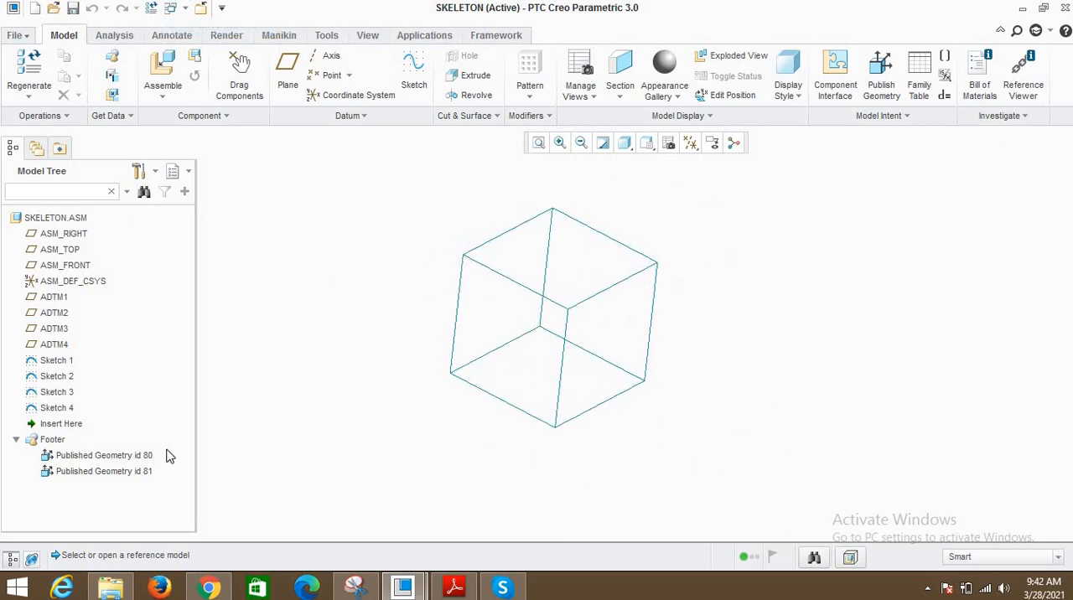
pyautogui.click(115, 457)
pyautogui.keyDown('ctrl'); pyautogui.click(116, 466); pyautogui.keyUp('ctrl')
pyautogui.press('Delete')
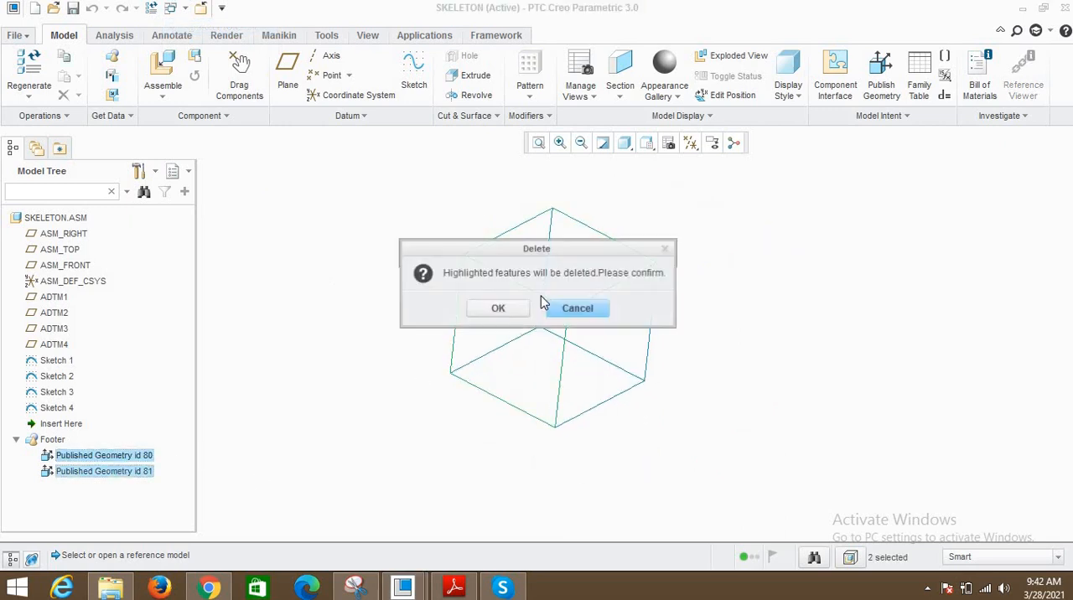
pyautogui.press('Return')
# - Turn on the datum plane display and examine the planes that define the skeleton cube
pyautogui.scroll(-2, 551, 292)
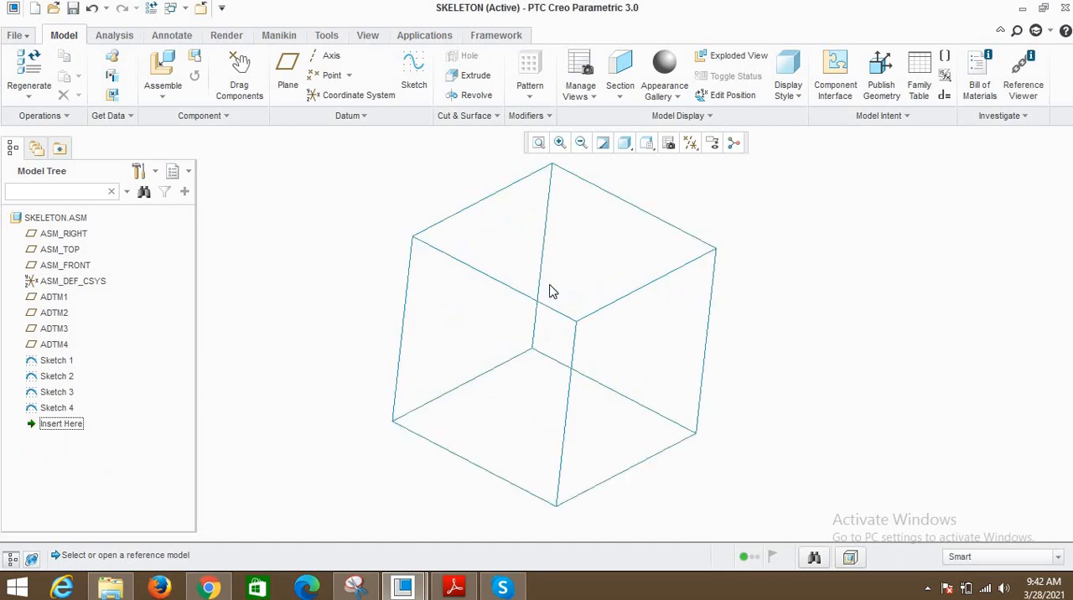
pyautogui.moveTo(551, 293)
pyautogui.mouseDown(button='middle')
pyautogui.moveTo(519, 258)
pyautogui.moveTo(569, 299)
pyautogui.mouseUp(button='middle')
pyautogui.scroll(1, 569, 299)
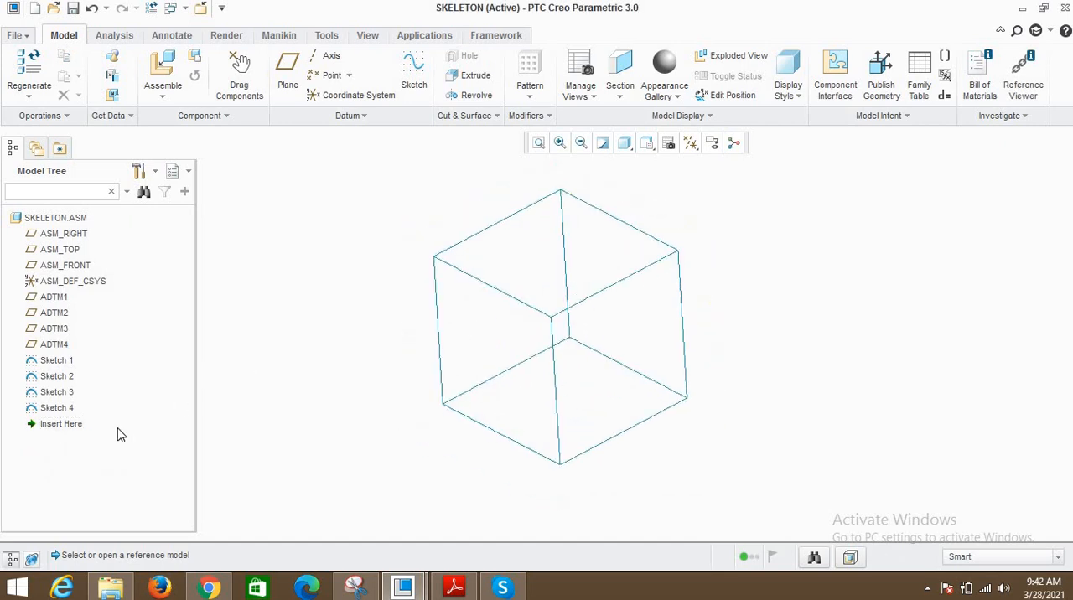
pyautogui.click(690, 144)
pyautogui.click(719, 232)
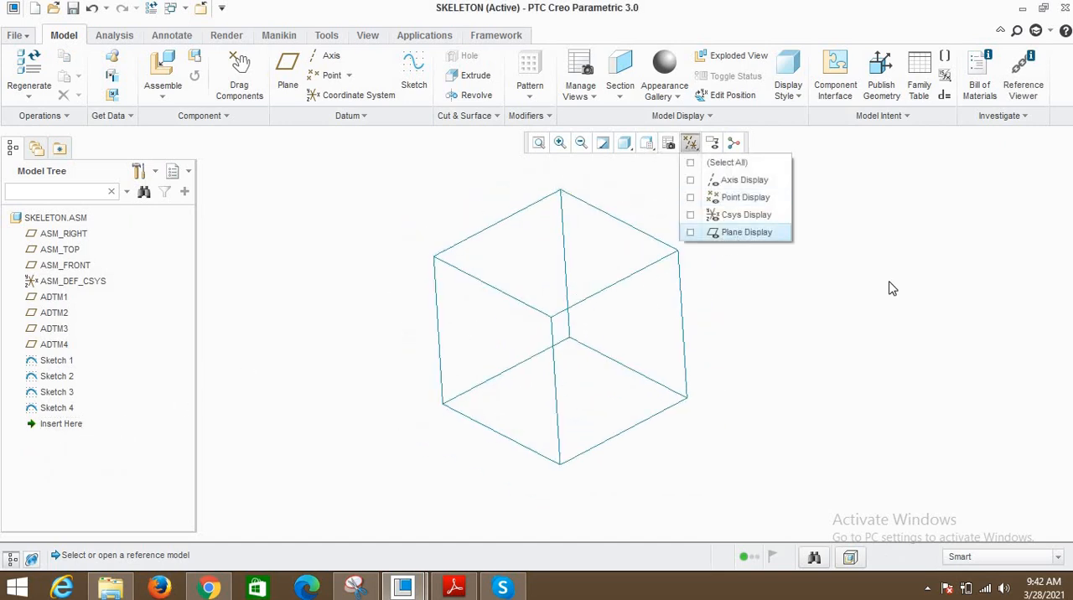
pyautogui.moveTo(686, 304); pyautogui.dragTo(646, 294, button='middle')
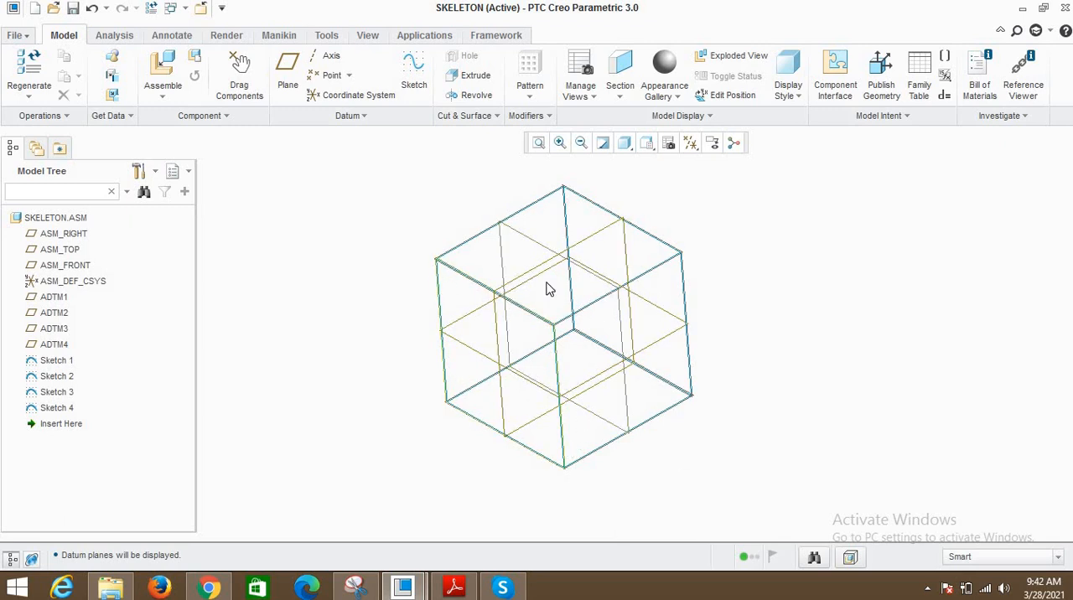
pyautogui.moveTo(593, 313)
pyautogui.mouseDown(button='middle')
pyautogui.moveTo(628, 321)
pyautogui.moveTo(589, 291)
pyautogui.moveTo(598, 308)
pyautogui.moveTo(578, 326)
pyautogui.mouseUp(button='middle')
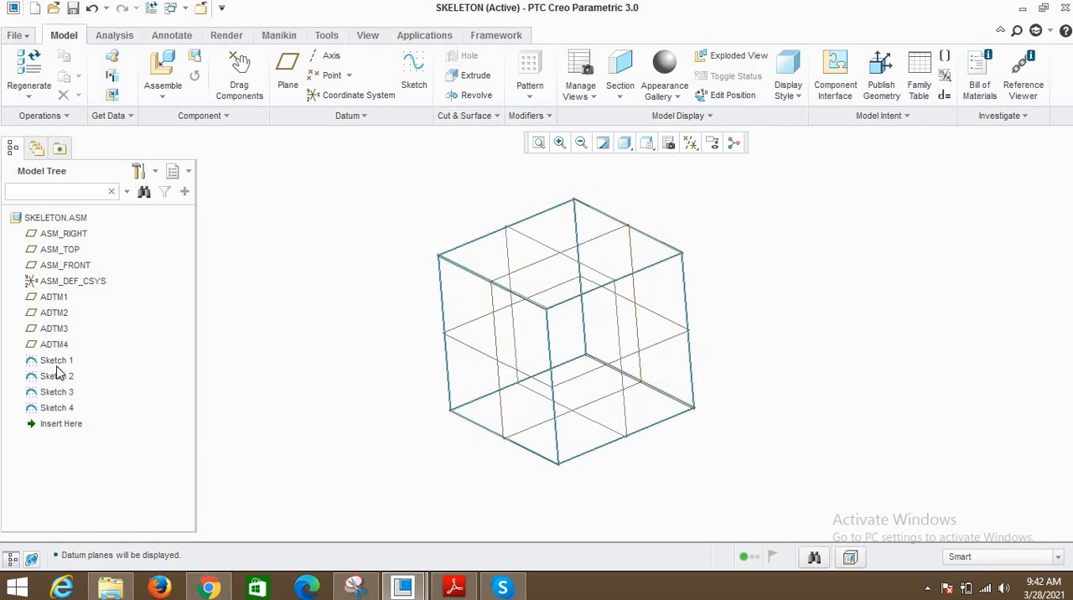
# - Turn off the display of all datum entities so only the skeleton sketches are shown
pyautogui.click(698, 148)
pyautogui.click(713, 162)
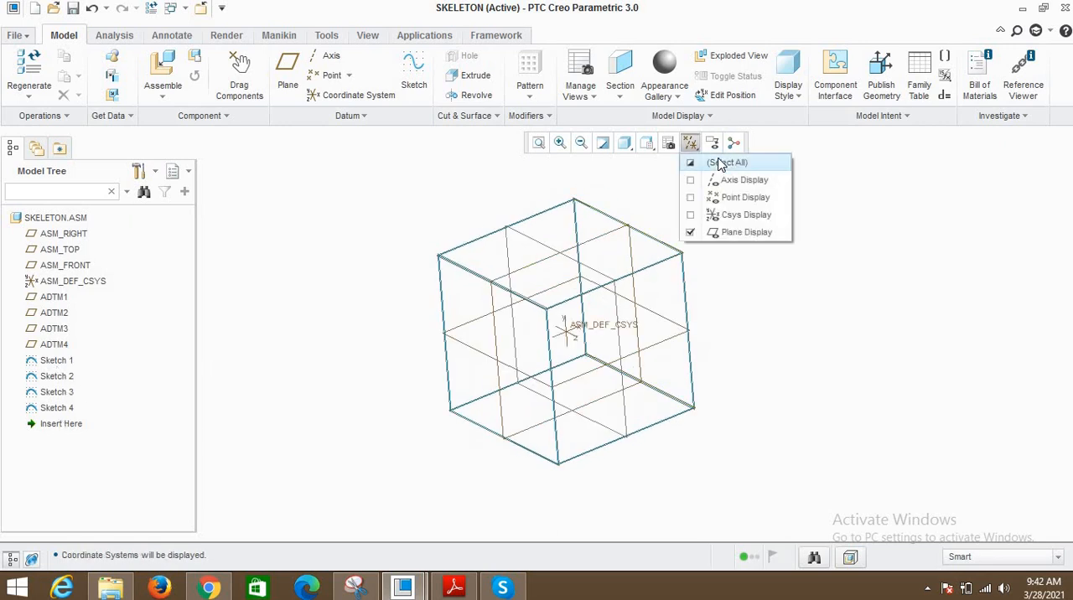
pyautogui.click(713, 162)
pyautogui.moveTo(643, 299); pyautogui.dragTo(628, 287, button='middle')
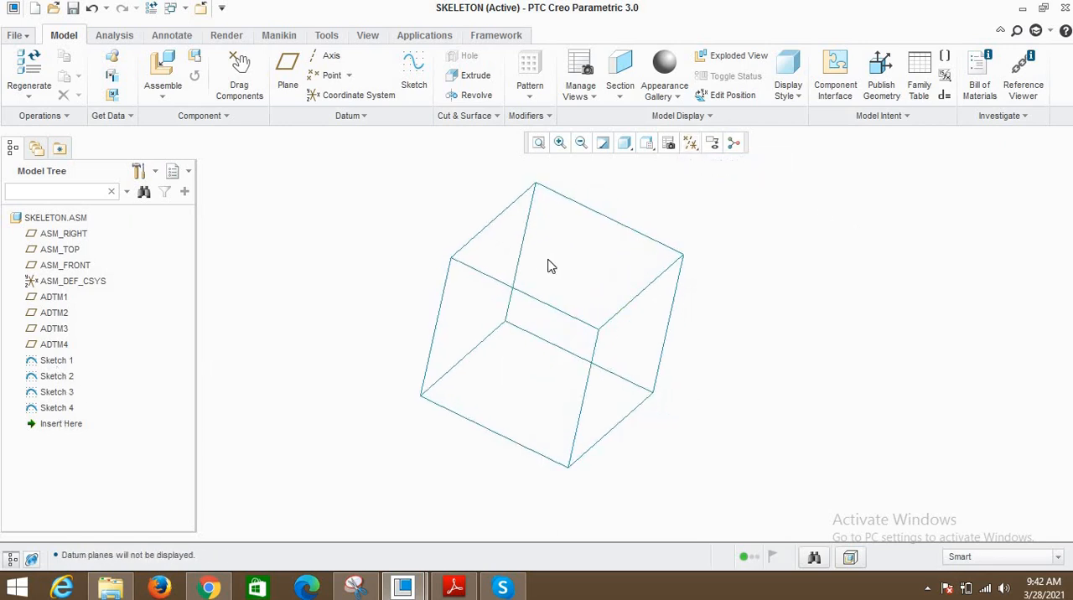
# - Switch to the Snipping Tool notes, put a check mark beside item 2, Publish SK, and return to PTC Creo Parametric
pyautogui.moveTo(548, 266); pyautogui.dragTo(626, 353, button='middle')
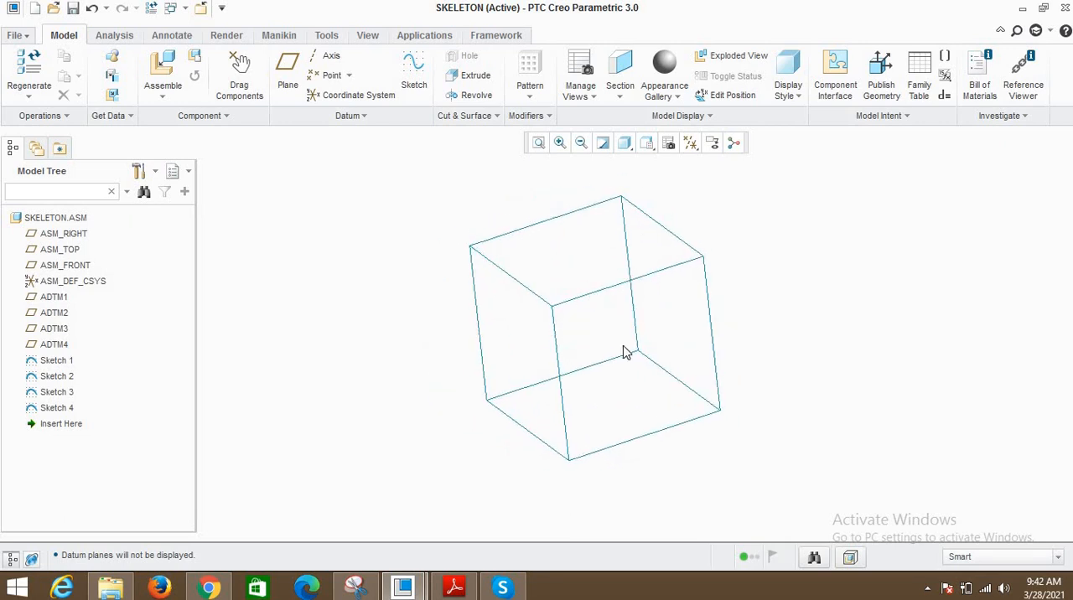
pyautogui.moveTo(780, 286); pyautogui.dragTo(612, 315, button='middle')
pyautogui.scroll(2, 591, 313)
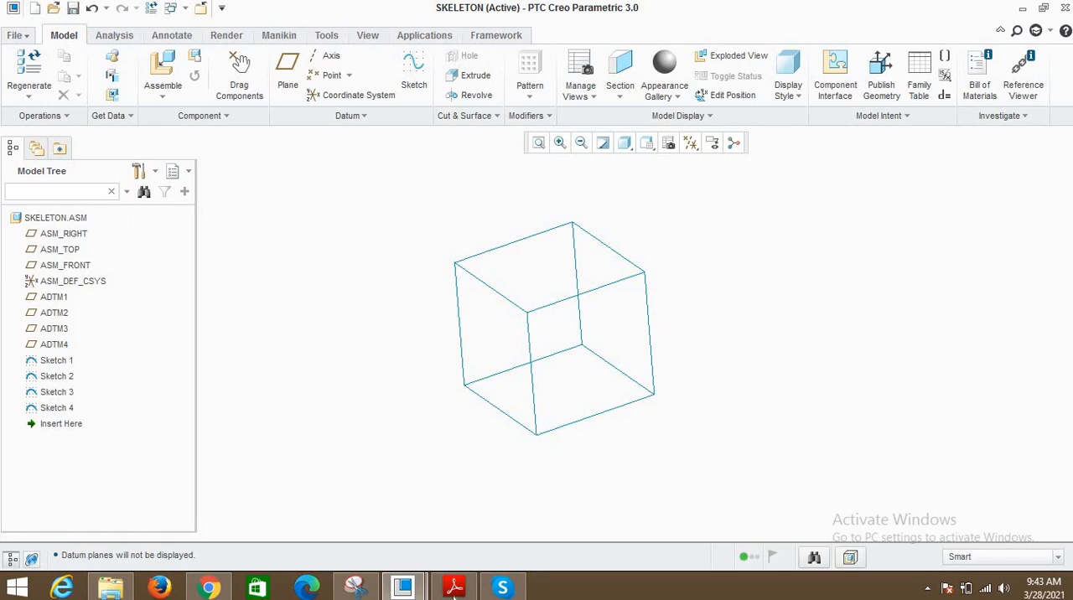
pyautogui.click(354, 587)
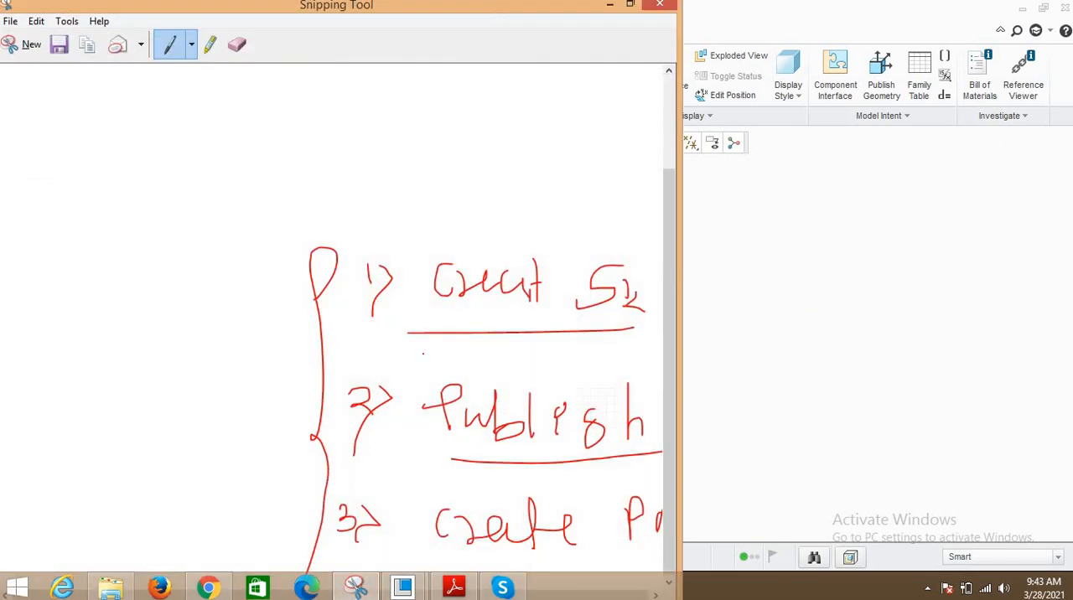
pyautogui.moveTo(43, 267)
pyautogui.mouseDown()
pyautogui.moveTo(155, 244)
pyautogui.moveTo(158, 259)
pyautogui.mouseUp()
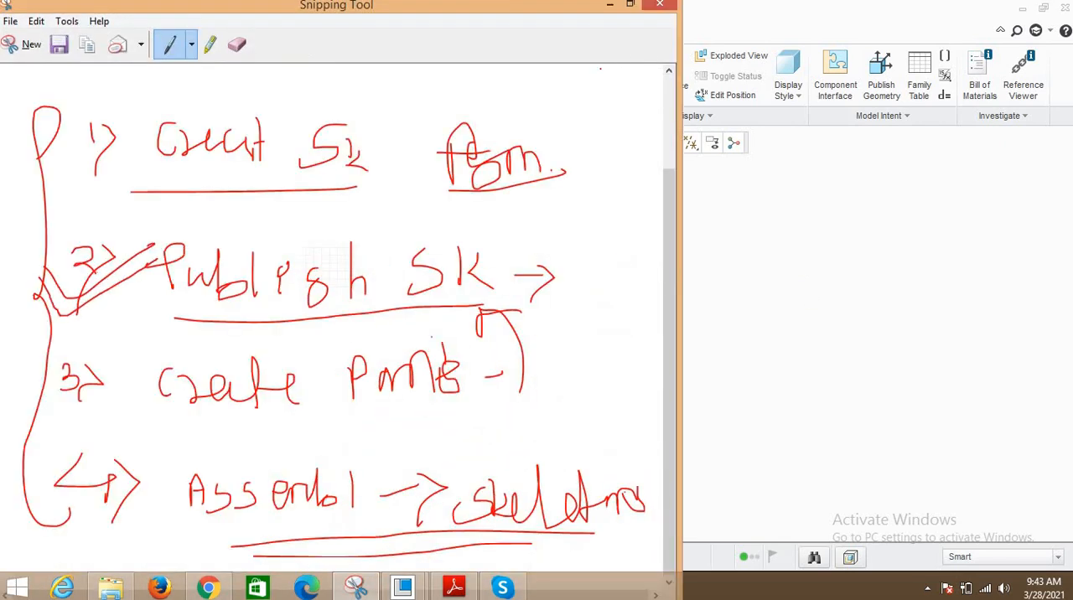
pyautogui.click(738, 262)
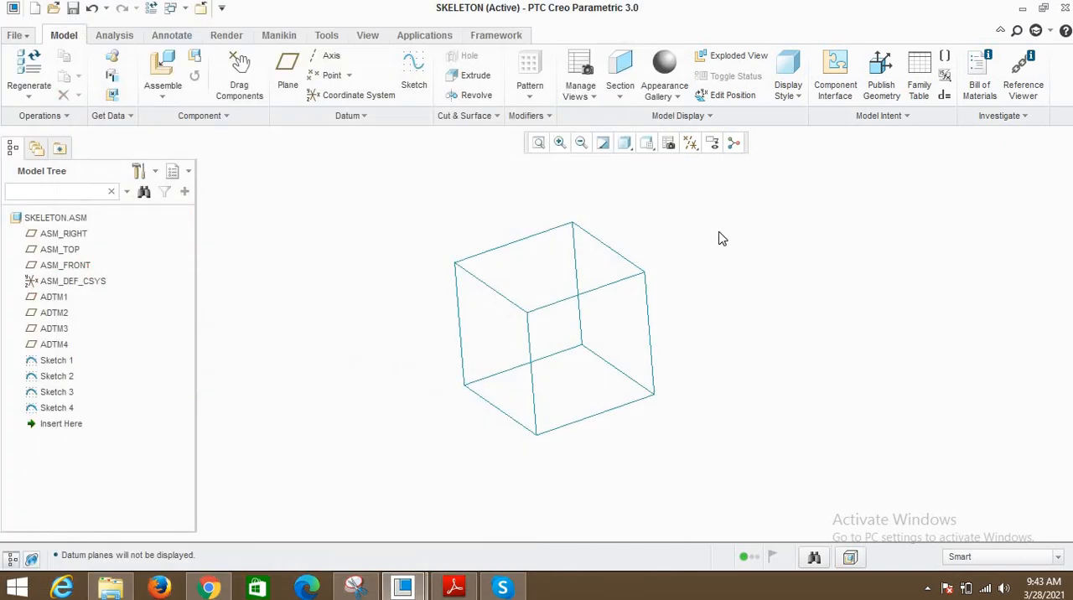
# - Create a Publish Geometry feature with the square sketch on the right-hand side of the skeleton cube as its chain
pyautogui.click(337, 36)
pyautogui.click(431, 89)
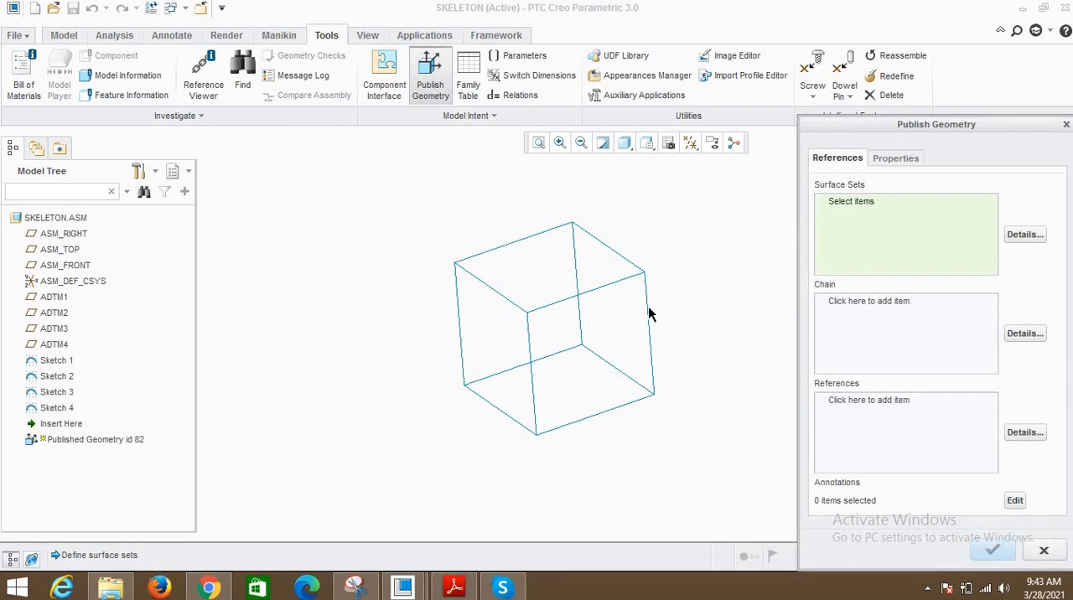
pyautogui.scroll(-1, 707, 337)
pyautogui.scroll(1, 581, 358)
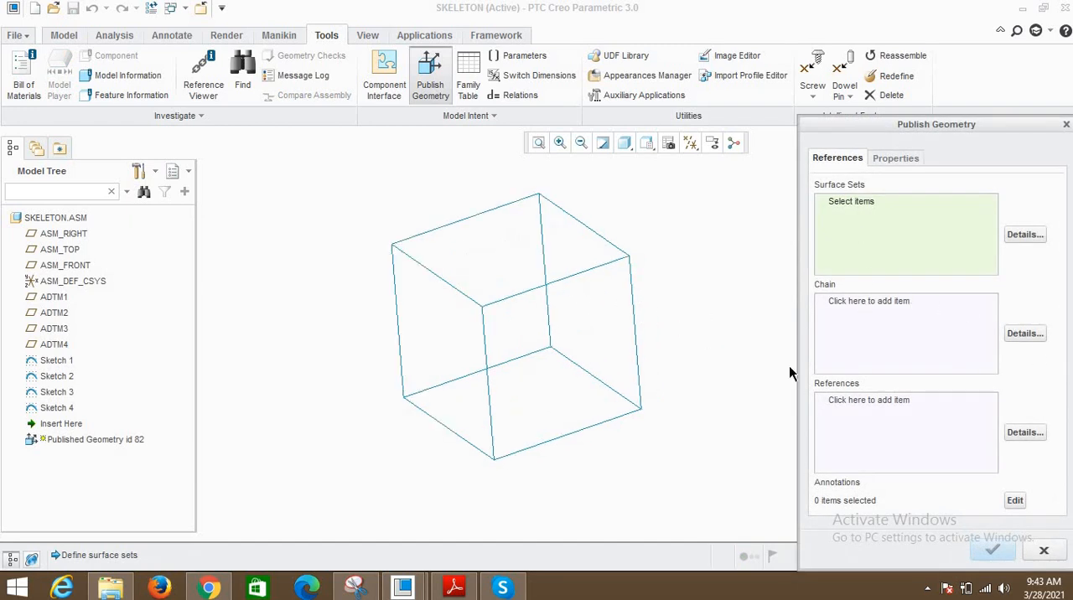
pyautogui.click(857, 309)
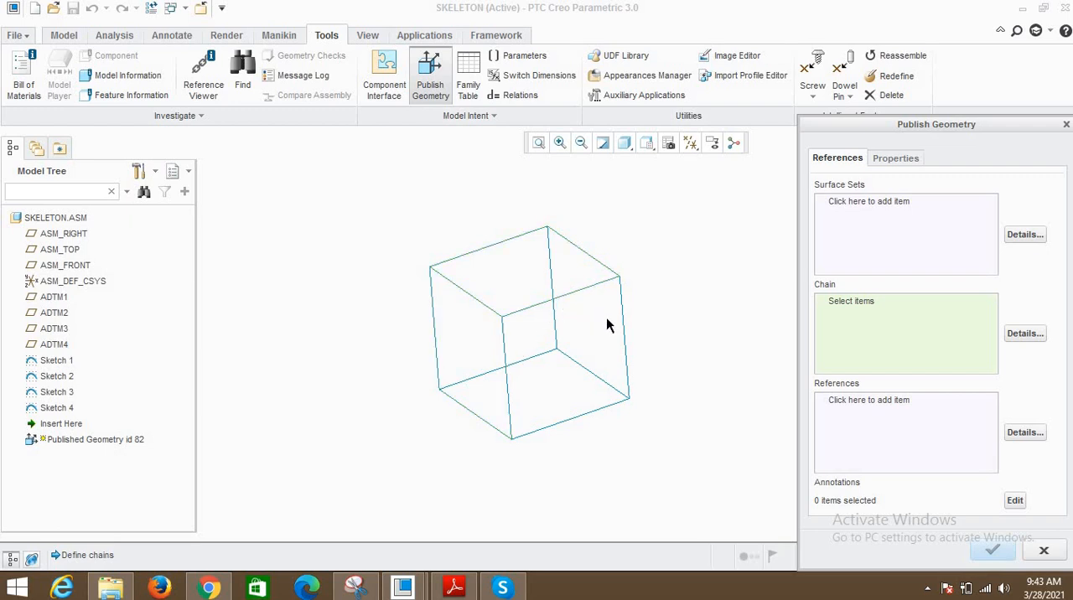
pyautogui.moveTo(606, 378); pyautogui.dragTo(568, 404, button='middle')
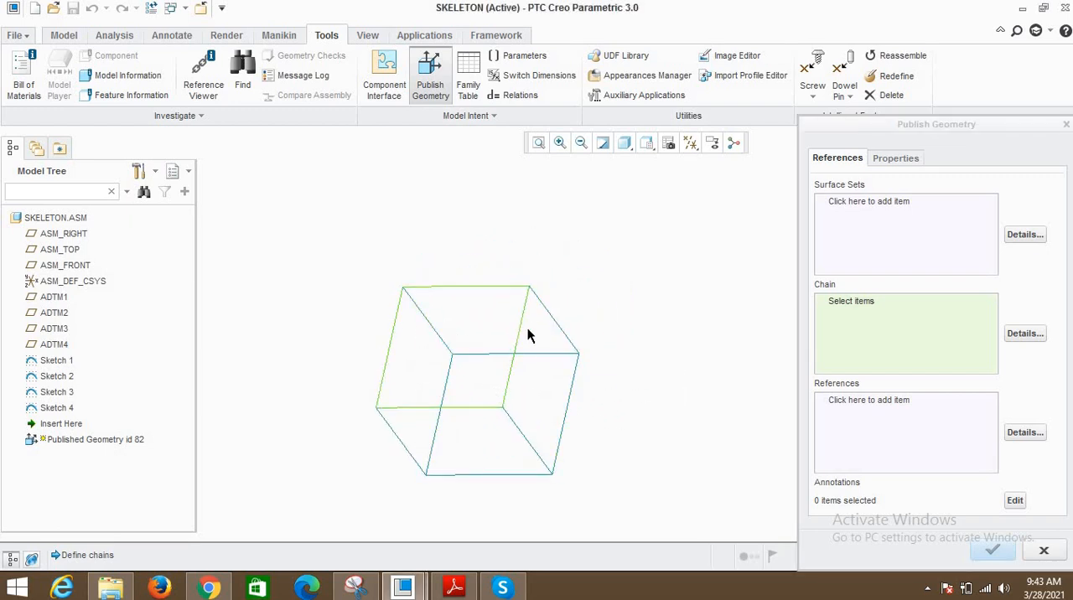
pyautogui.moveTo(528, 335); pyautogui.dragTo(589, 283, button='middle')
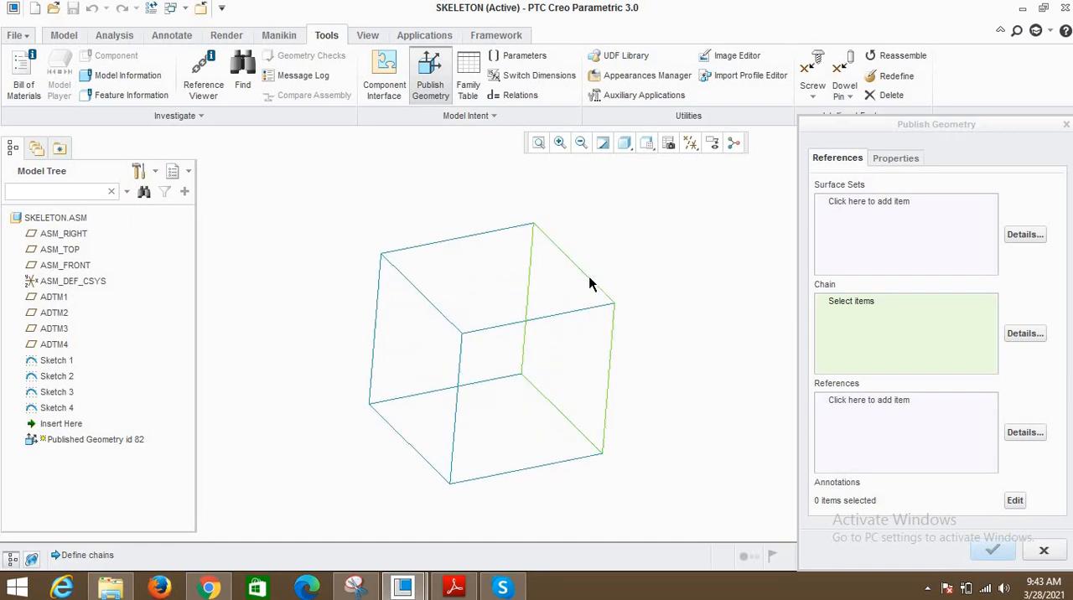
pyautogui.click(587, 281)
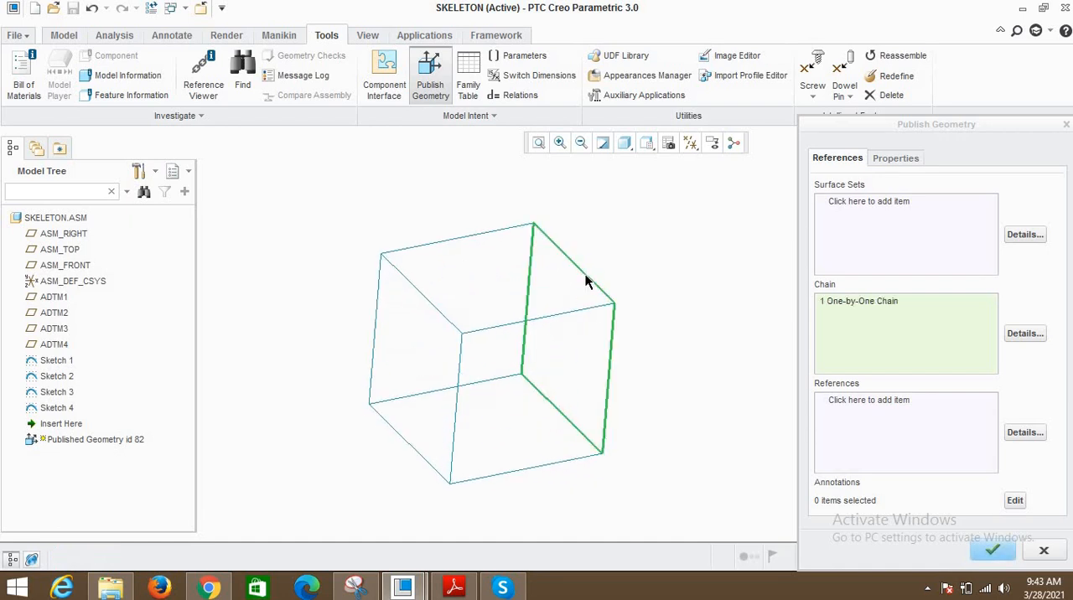
pyautogui.click(994, 553)
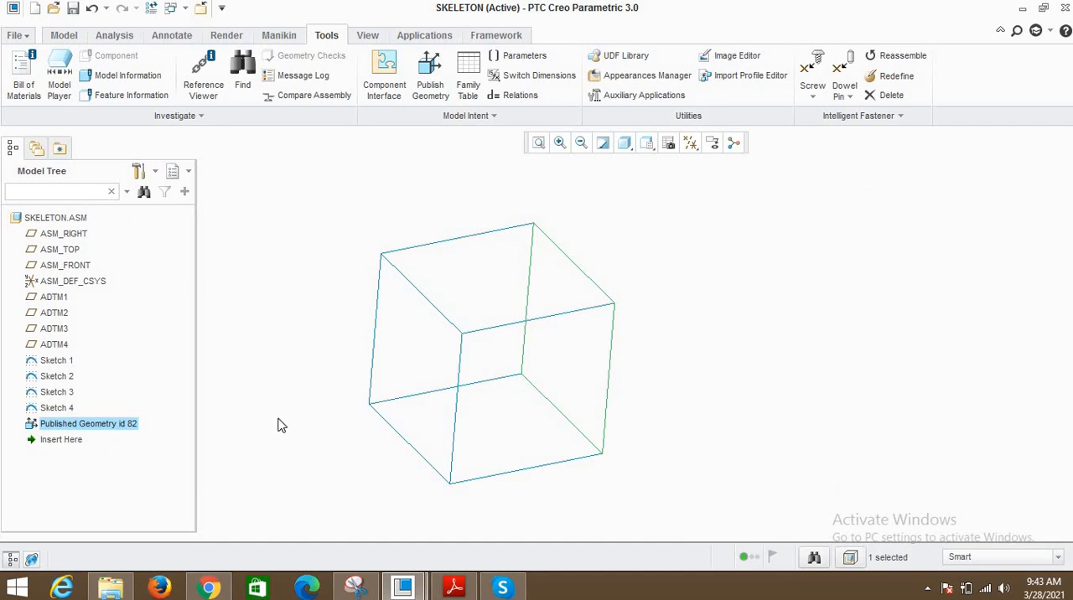
# - Move the published geometry of the cube's right-hand square to the footer of the SKELETON assembly
pyautogui.click(60, 424)
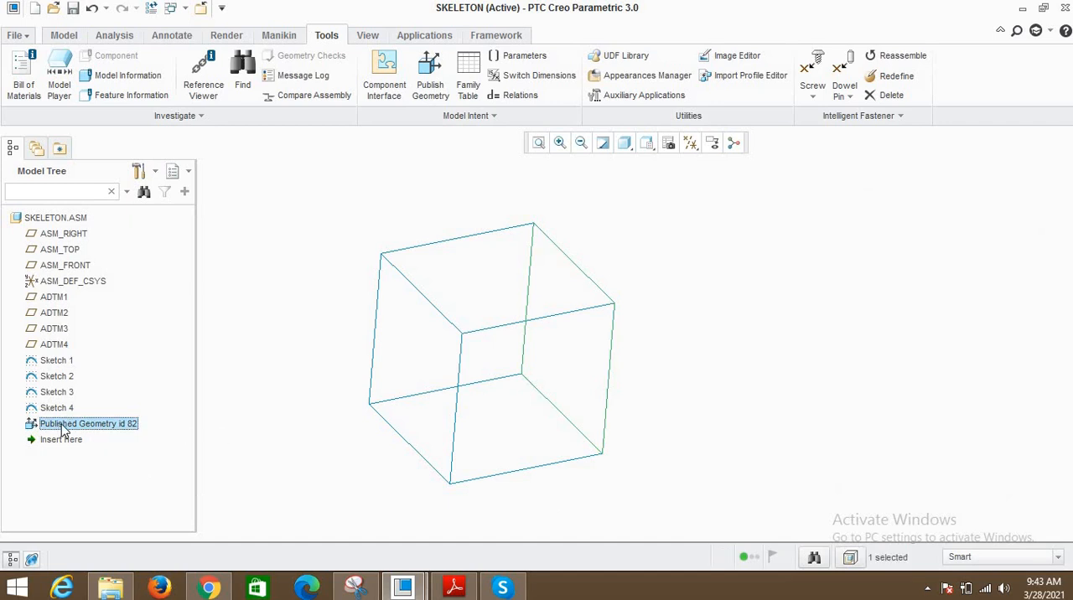
pyautogui.rightClick(87, 427)
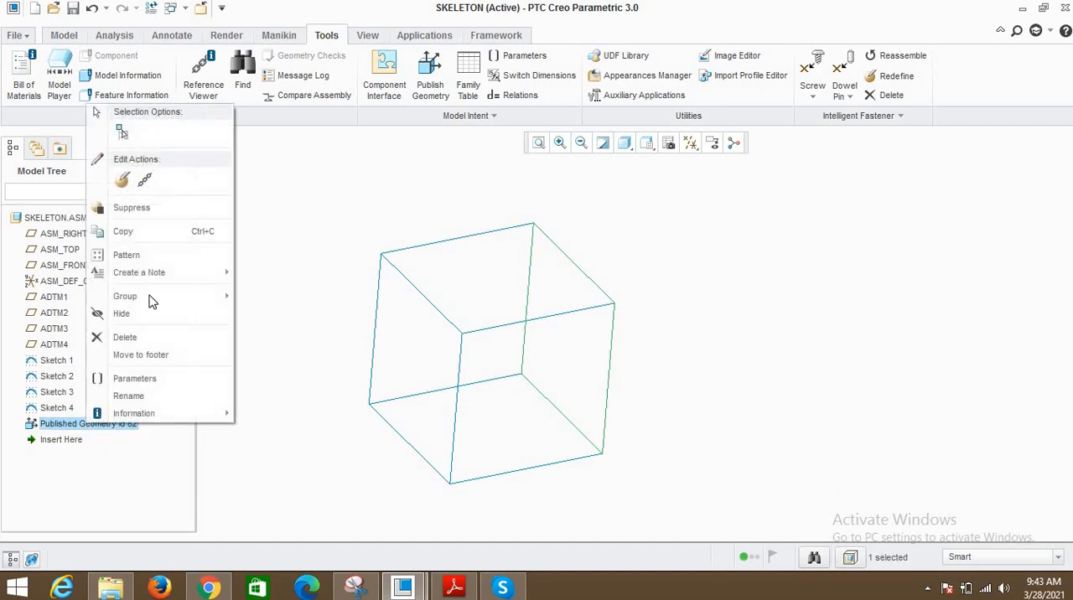
pyautogui.click(152, 358)
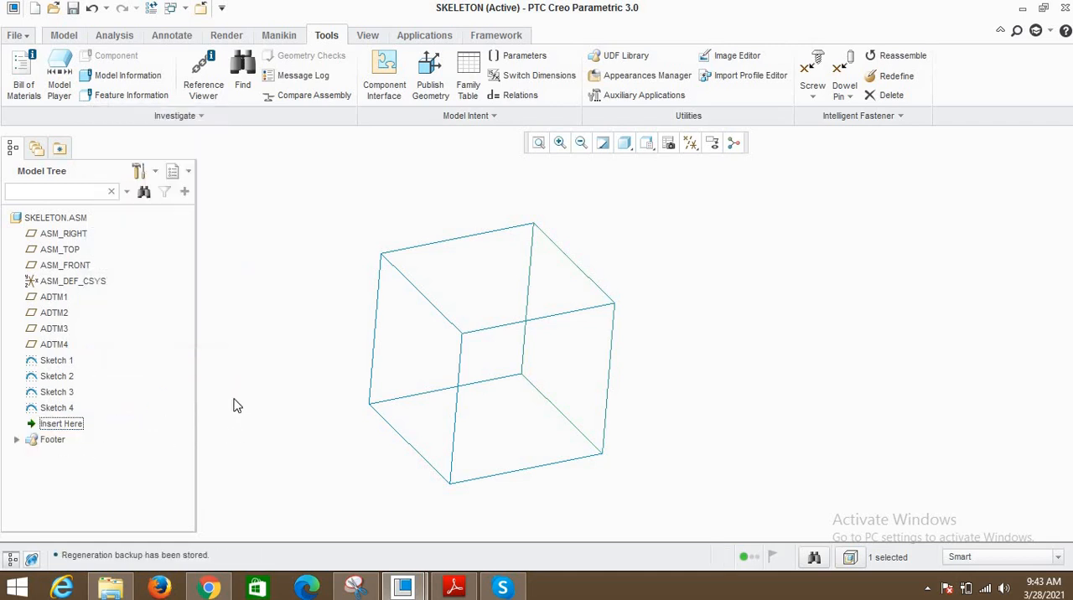
pyautogui.click(236, 406)
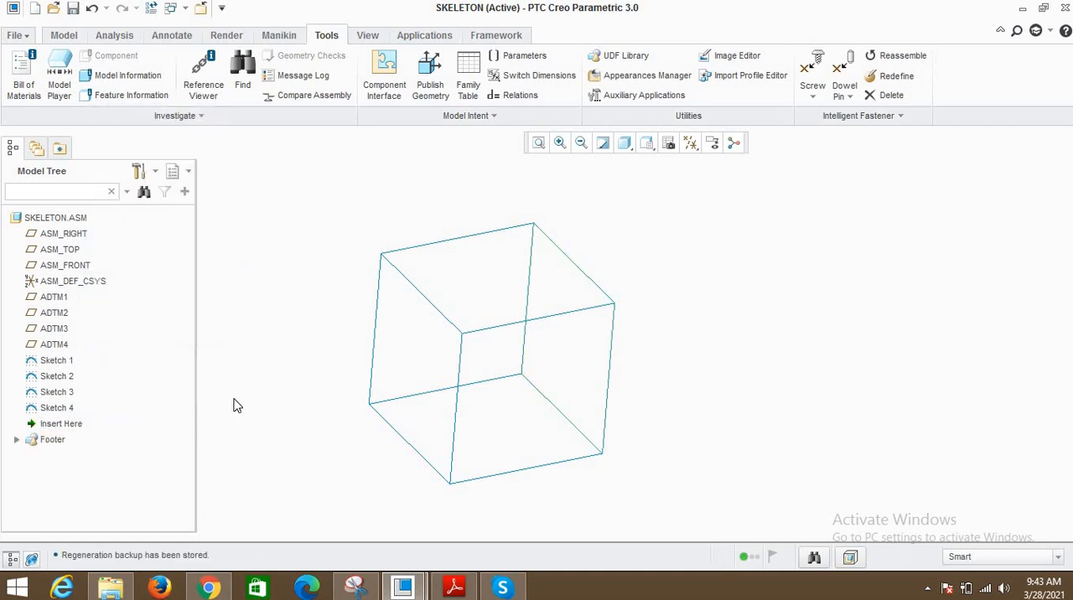
# - Create another Publish Geometry feature with the square sketch on the left-hand side of the skeleton cube as its chain
pyautogui.click(432, 87)
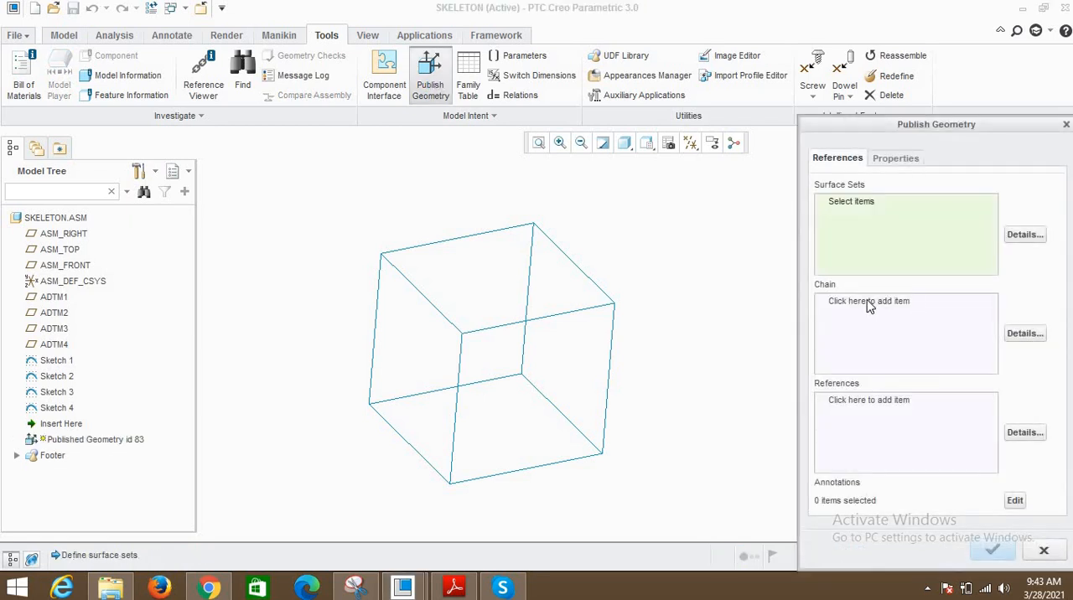
pyautogui.click(828, 326)
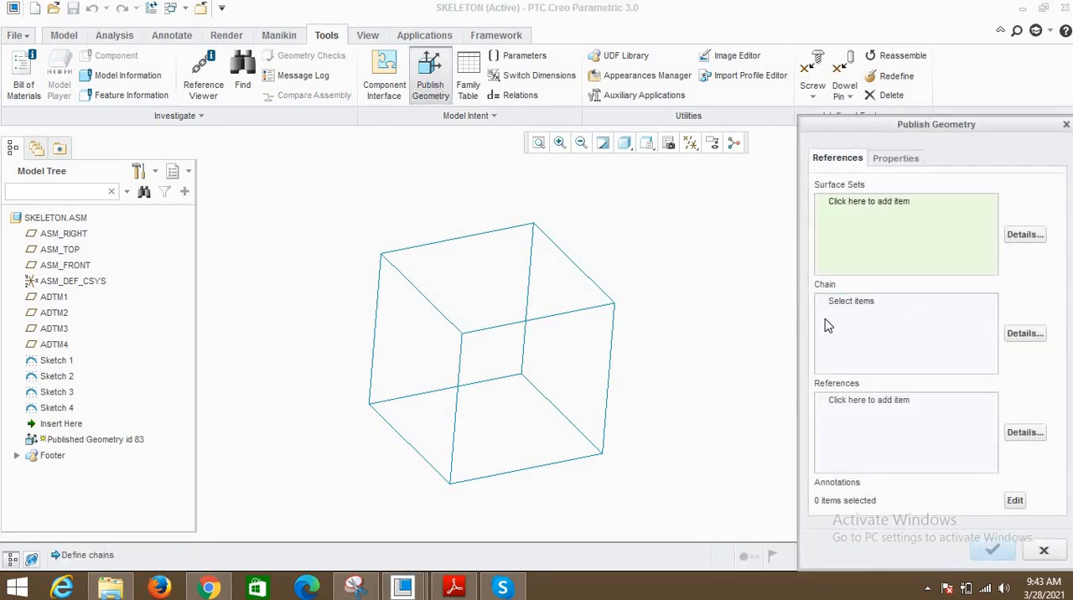
pyautogui.click(446, 328)
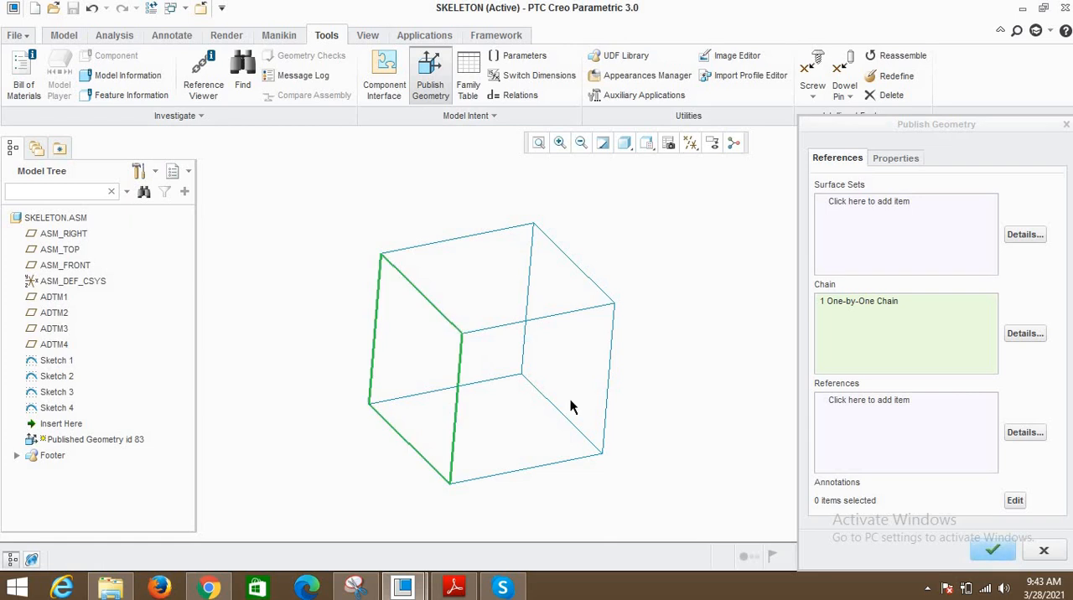
pyautogui.click(992, 551)
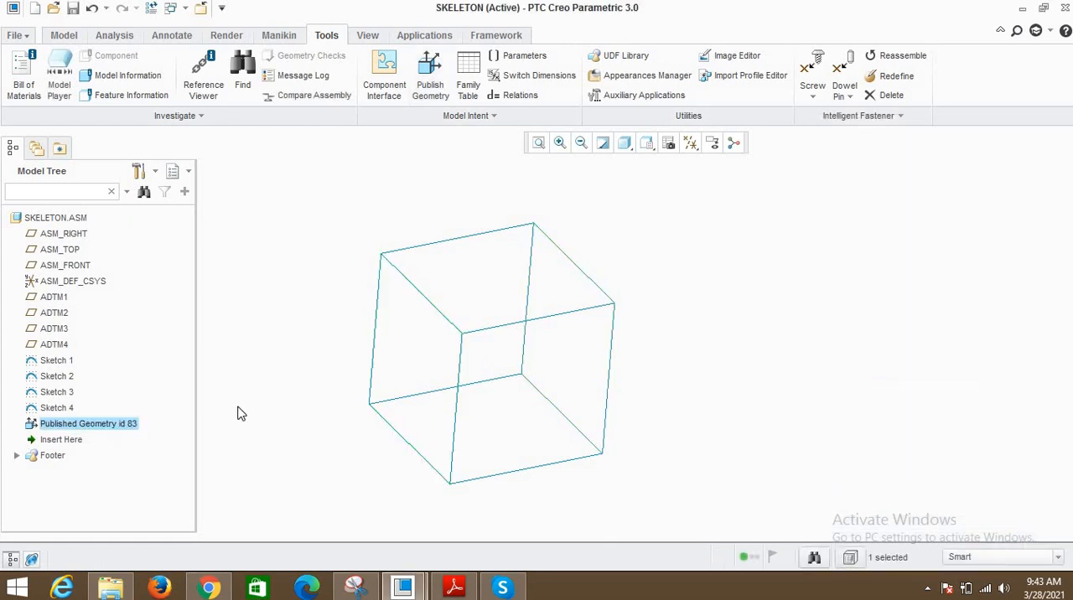
# - Move the published geometry of the cube's left-hand square to the footer as well
pyautogui.click(90, 426)
pyautogui.rightClick(91, 427)
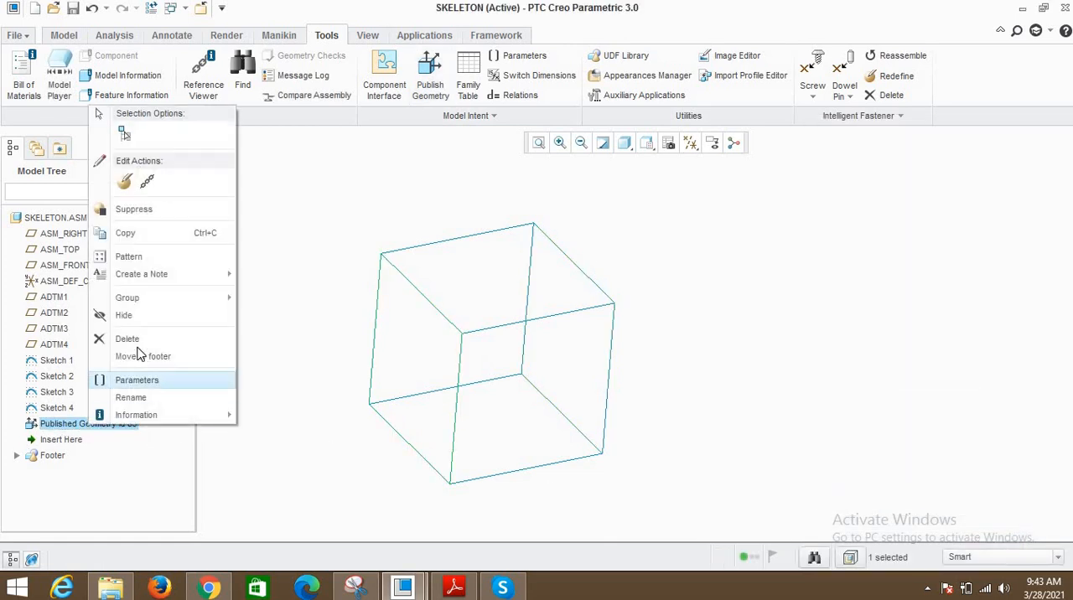
pyautogui.click(127, 357)
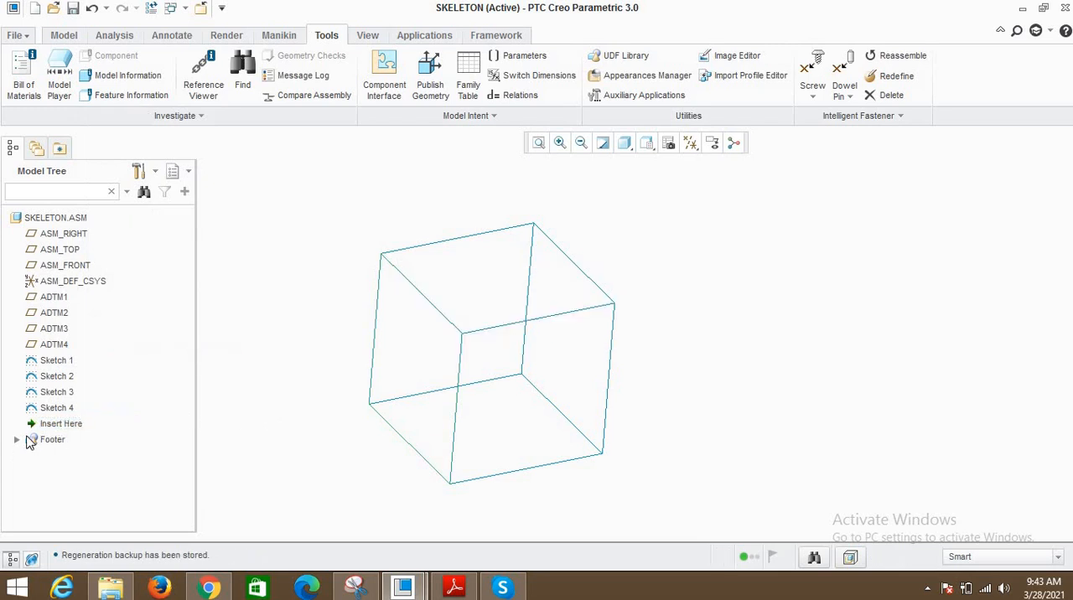
# - Expand the footer and highlight both published geometries in turn to check which sketch each one covers
pyautogui.click(16, 440)
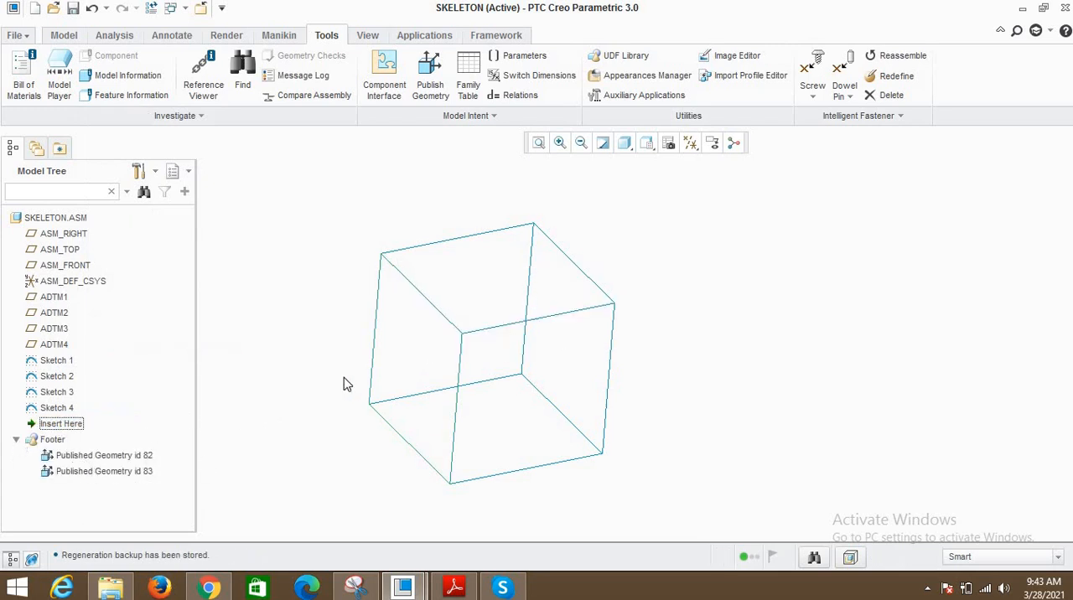
pyautogui.click(120, 457)
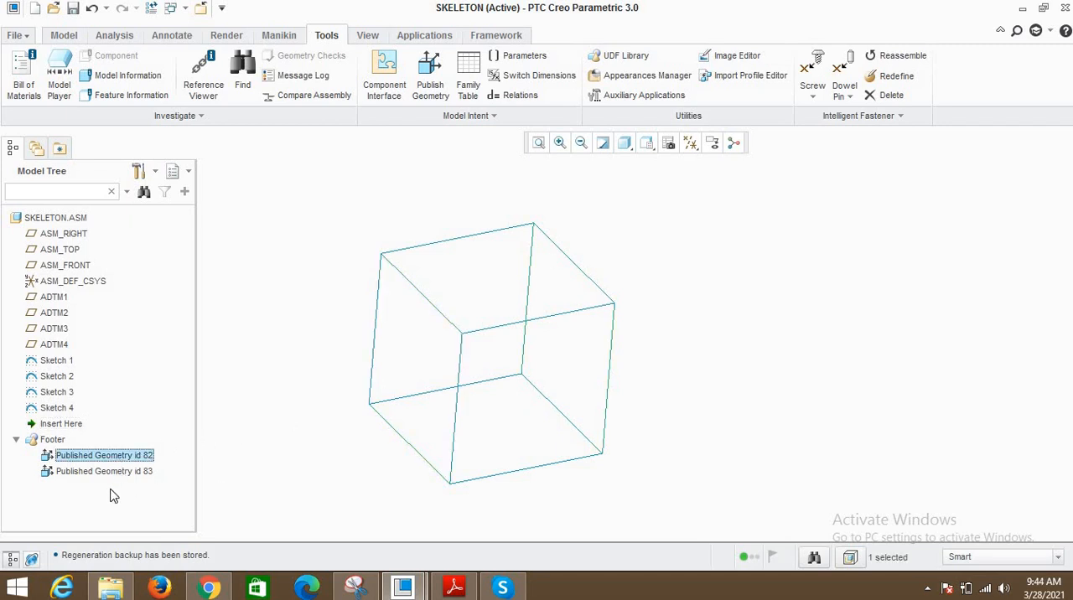
pyautogui.click(106, 471)
pyautogui.click(278, 365)
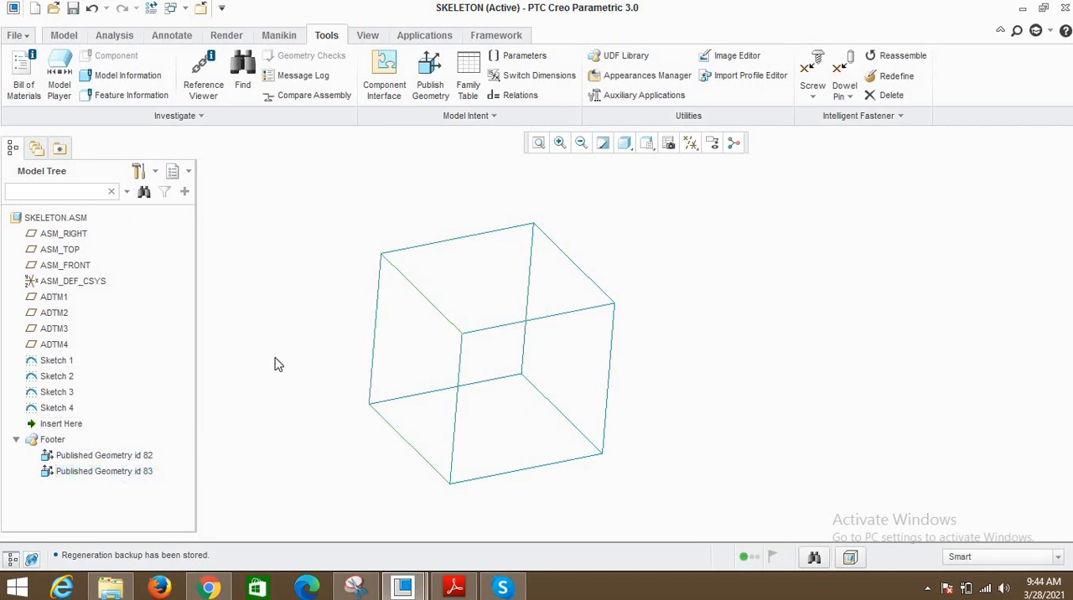
pyautogui.scroll(1, 637, 363)
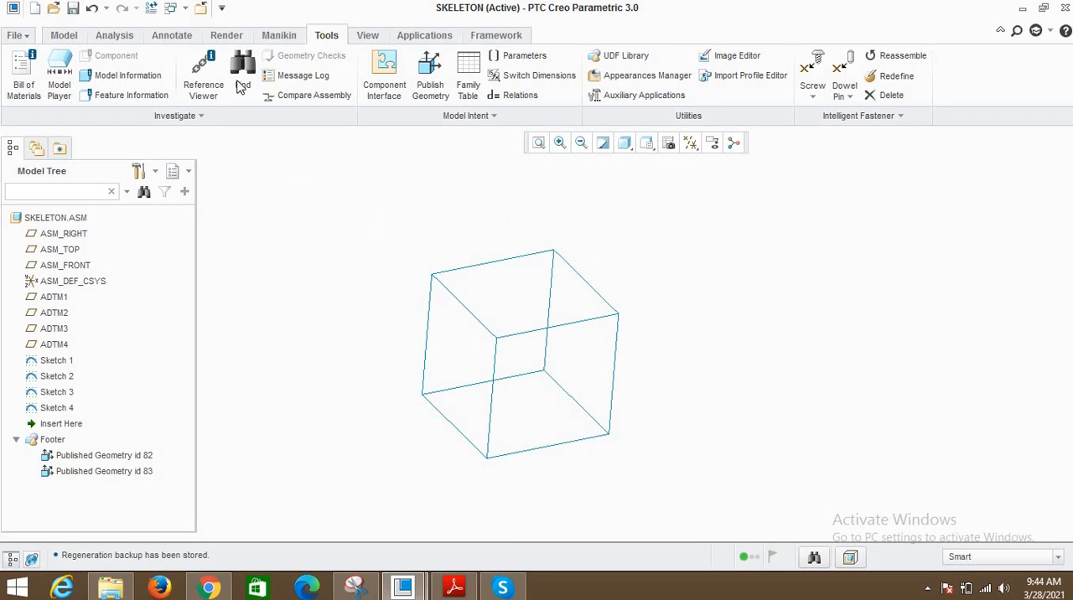
# - Switch to the Snipping Tool notes, underline item 3, Create Parts, and minimize the notes to return to PTC Creo Parametric
pyautogui.click(355, 587)
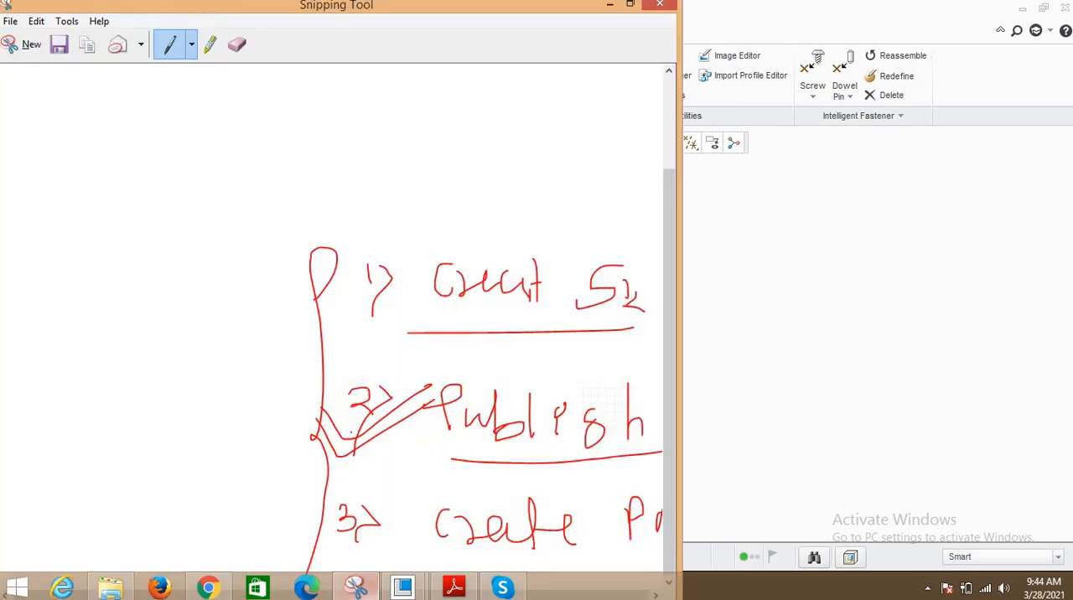
pyautogui.click(269, 342)
pyautogui.moveTo(474, 423); pyautogui.dragTo(157, 424)
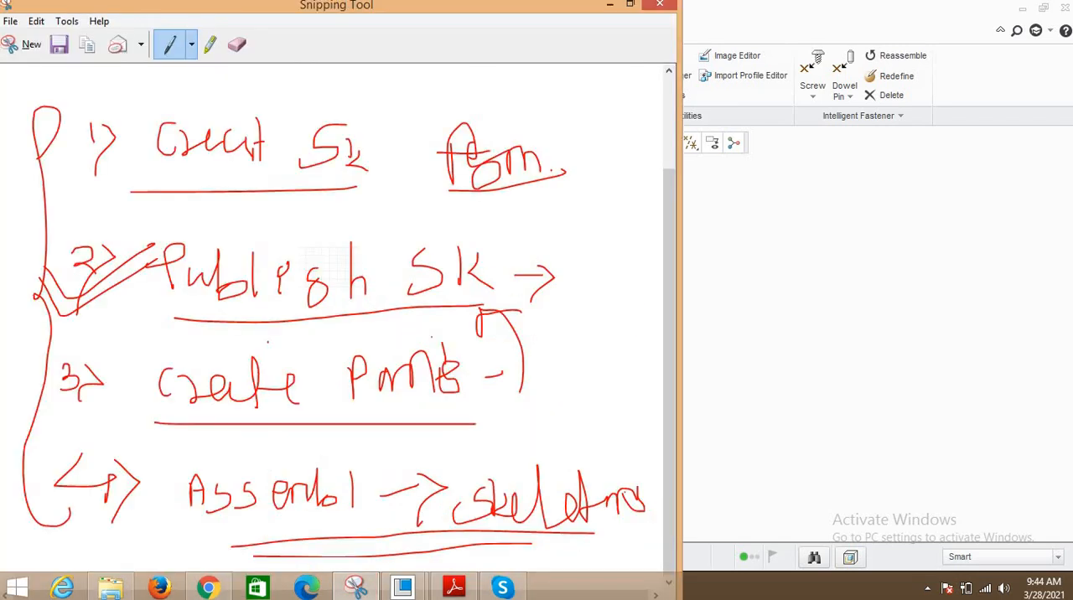
pyautogui.click(609, 5)
pyautogui.scroll(-1, 576, 321)
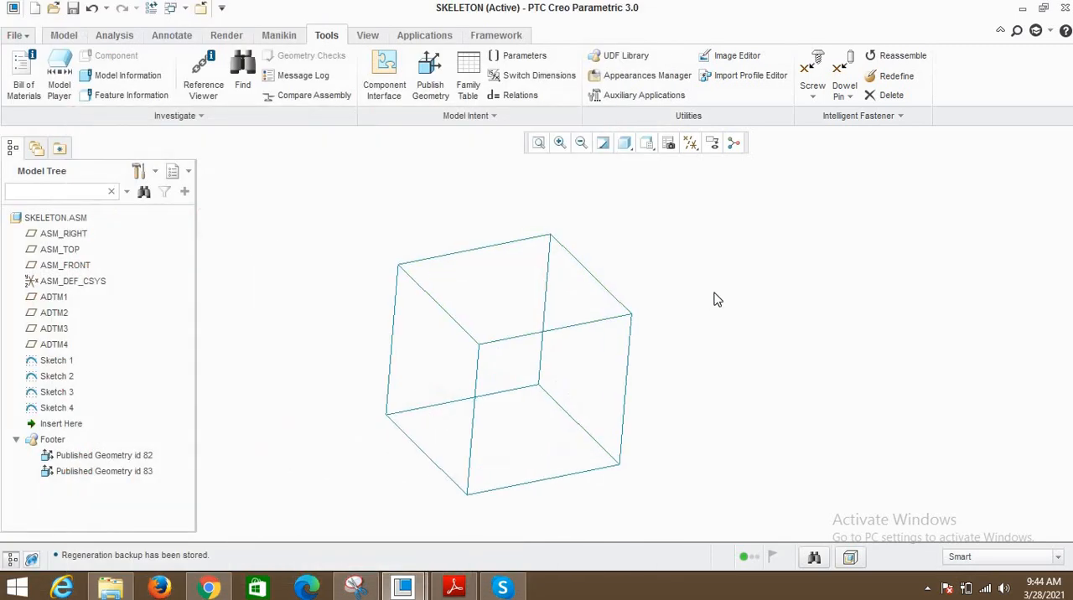
# - Select each published geometry in the footer again to review the cube sides the parts will be built from
pyautogui.scroll(1, 713, 294)
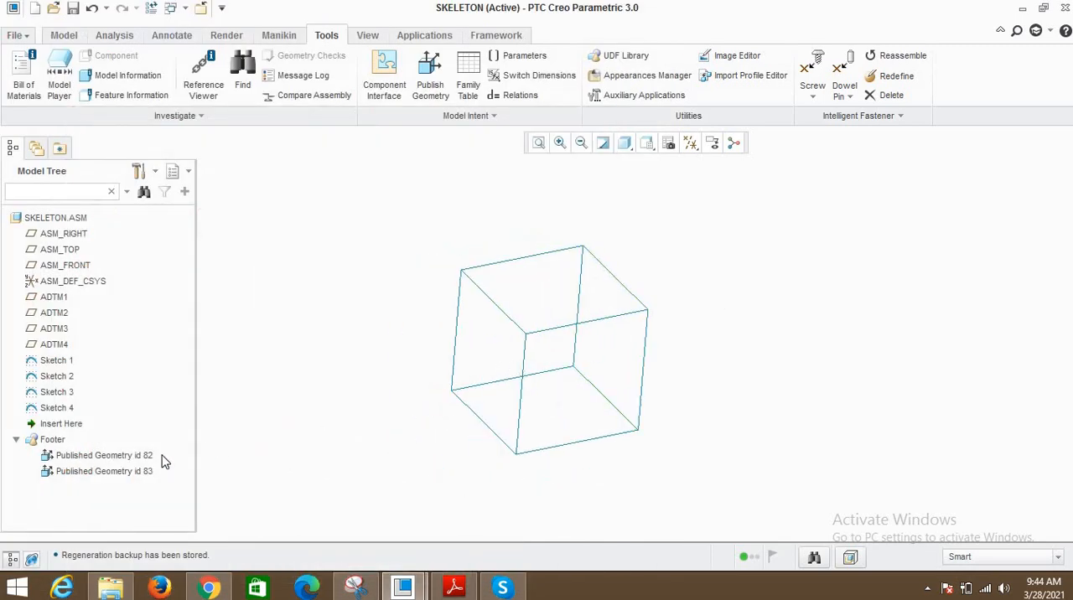
pyautogui.click(132, 455)
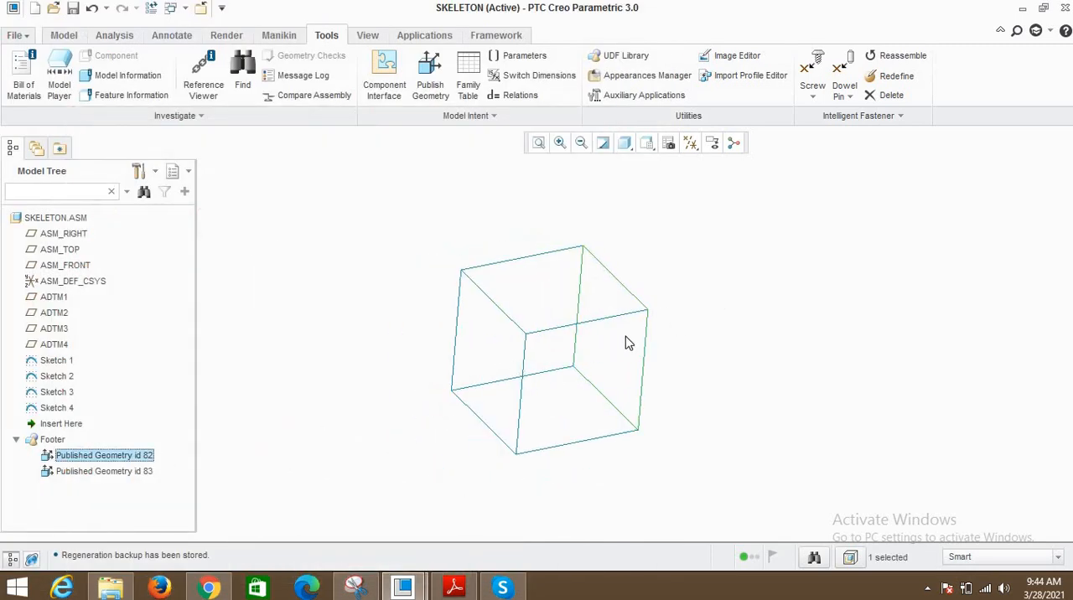
pyautogui.click(84, 471)
pyautogui.click(327, 340)
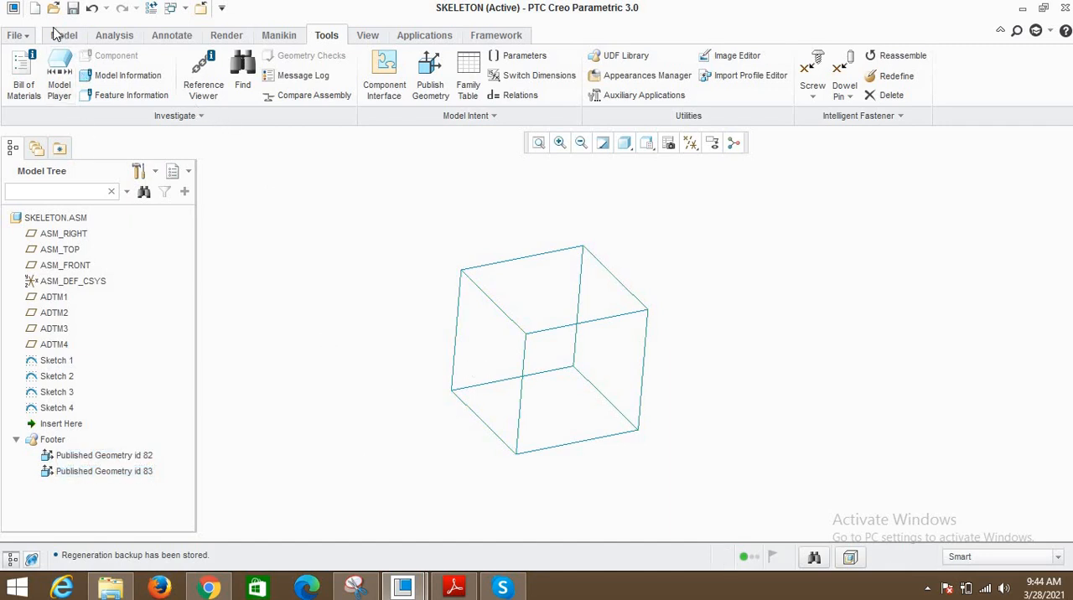
# - Create a new solid part named RIGHT using the default template
pyautogui.click(34, 8)
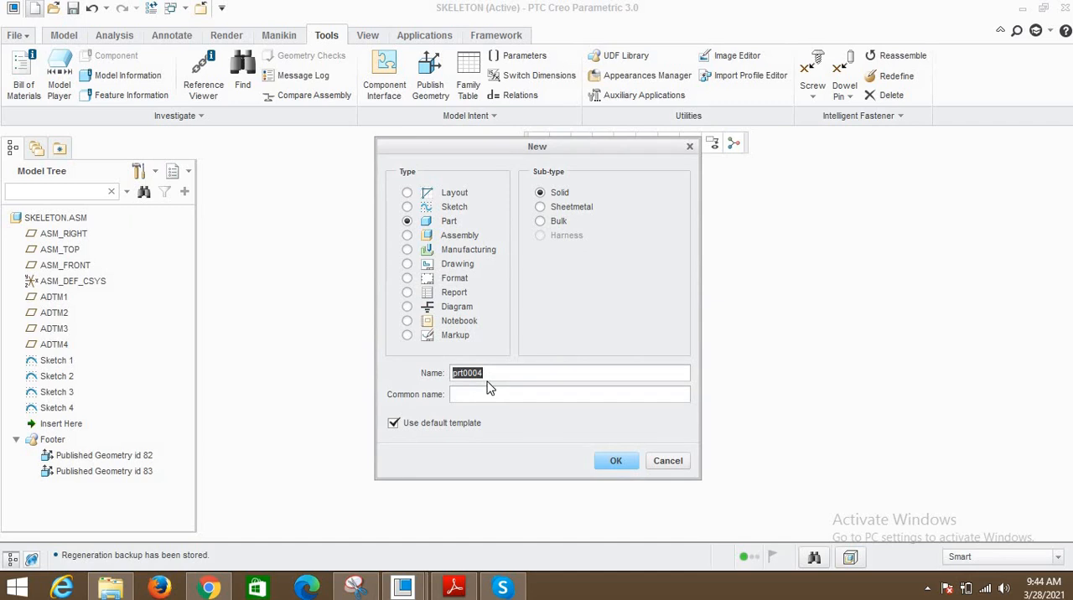
pyautogui.write('Right')
pyautogui.click(616, 460)
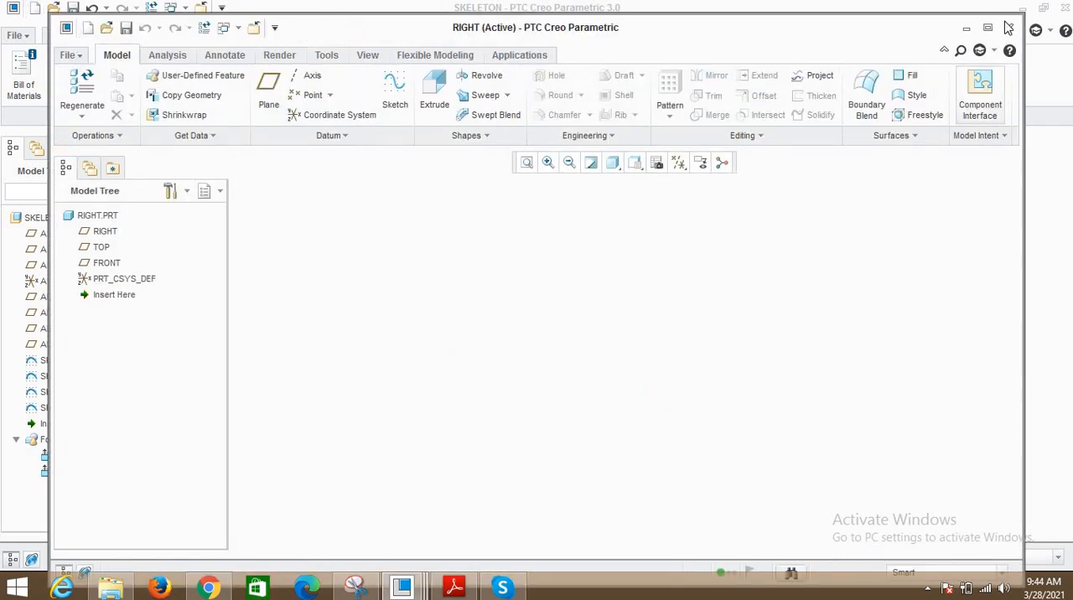
pyautogui.click(632, 148)
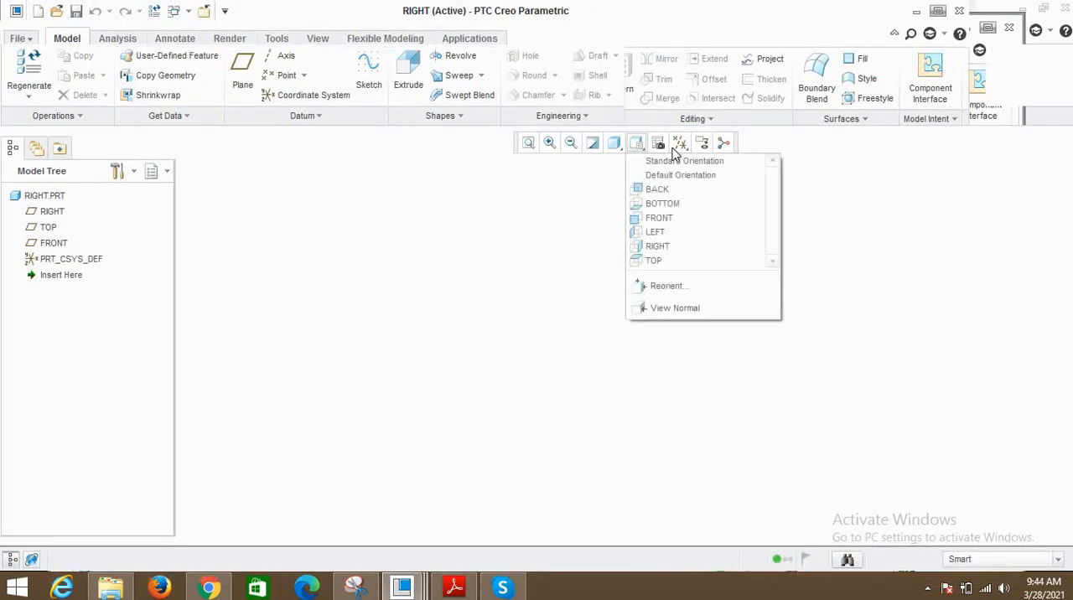
# - Turn on datum plane display in the RIGHT part and inspect the default planes from several angles
pyautogui.click(683, 148)
pyautogui.click(717, 232)
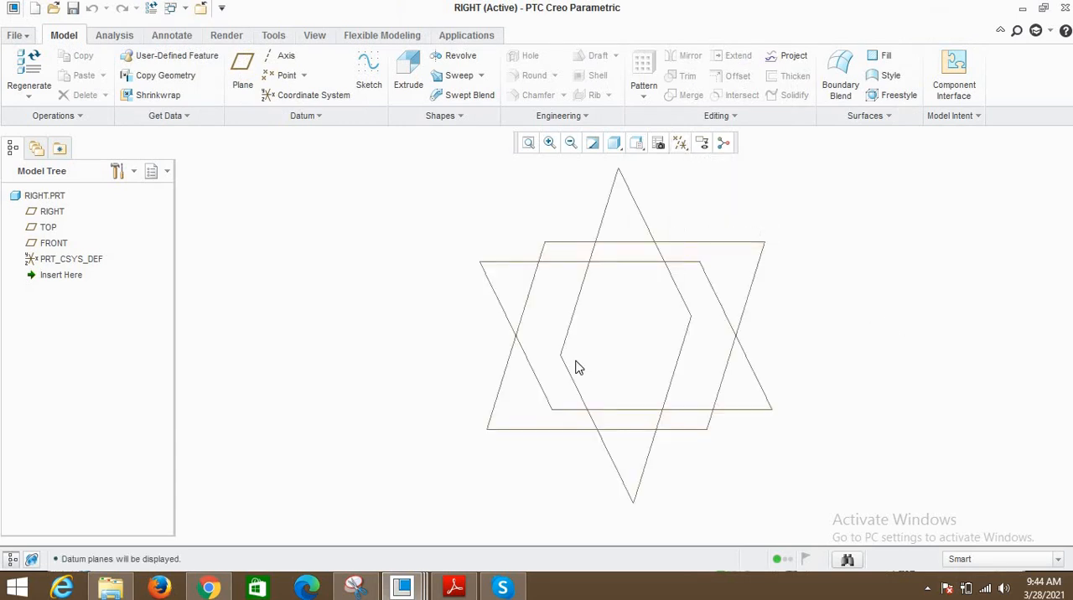
pyautogui.moveTo(577, 365); pyautogui.dragTo(704, 288, button='middle')
pyautogui.scroll(3, 706, 285)
pyautogui.scroll(-4, 477, 369)
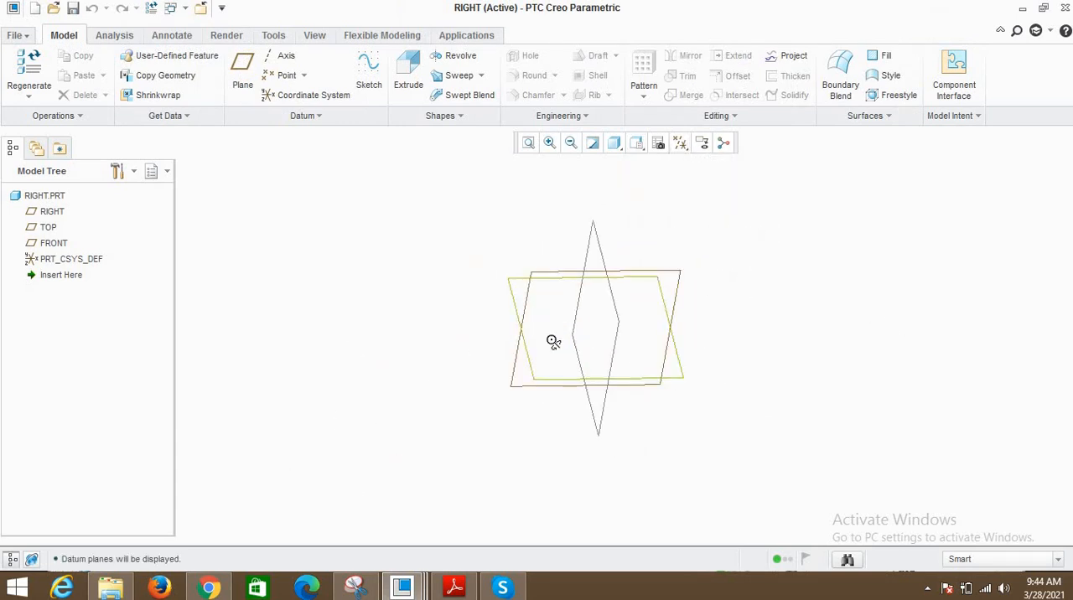
pyautogui.moveTo(552, 341); pyautogui.dragTo(607, 346, button='middle')
pyautogui.scroll(1, 606, 346)
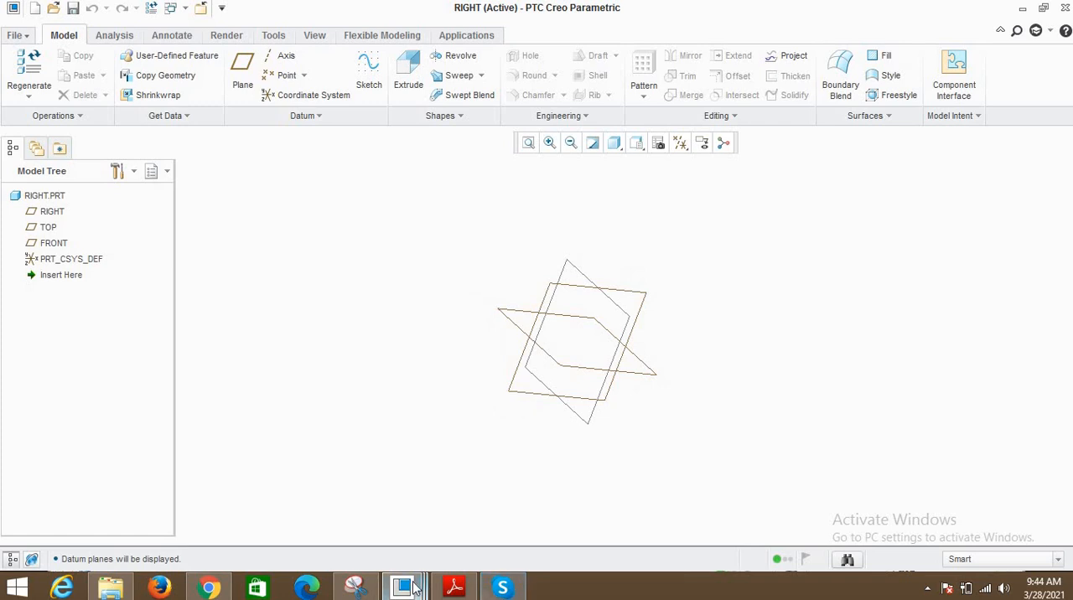
# - Switch to the Snipping Tool notes, draw an arrow from Publish SK to Create Parts, and minimize the notes to return to PTC Creo Parametric
pyautogui.click(356, 587)
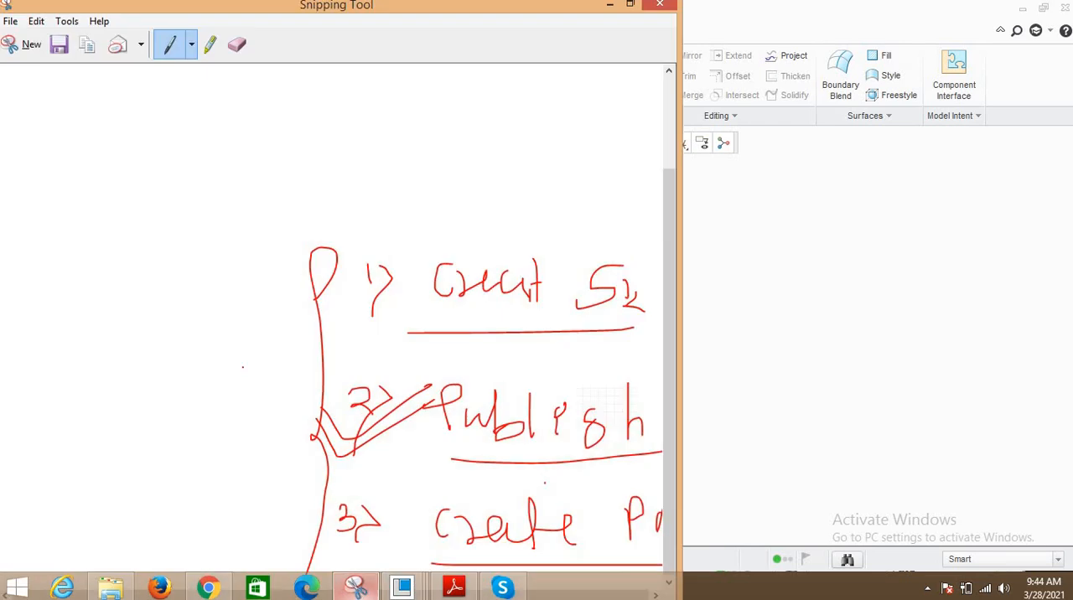
pyautogui.moveTo(216, 425)
pyautogui.mouseDown()
pyautogui.moveTo(447, 425)
pyautogui.moveTo(508, 406)
pyautogui.moveTo(567, 413)
pyautogui.moveTo(620, 387)
pyautogui.moveTo(630, 432)
pyautogui.mouseUp()
pyautogui.moveTo(546, 444); pyautogui.dragTo(629, 427)
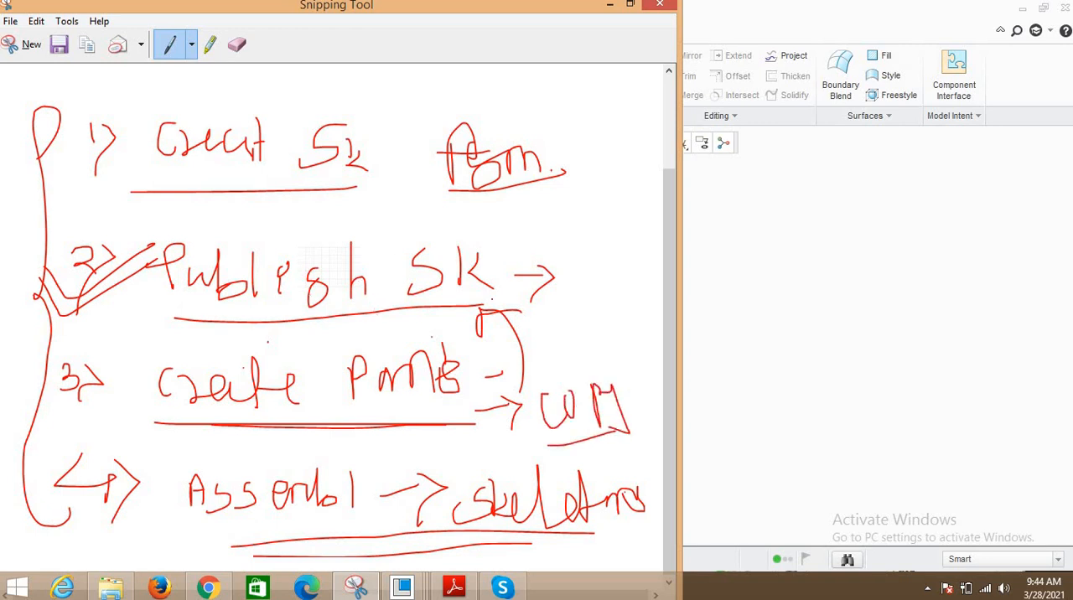
pyautogui.moveTo(504, 284); pyautogui.dragTo(543, 321)
pyautogui.click(610, 5)
# - Start a Copy Geometry feature with skeleton.asm as the external reference model and Default placement
pyautogui.click(528, 144)
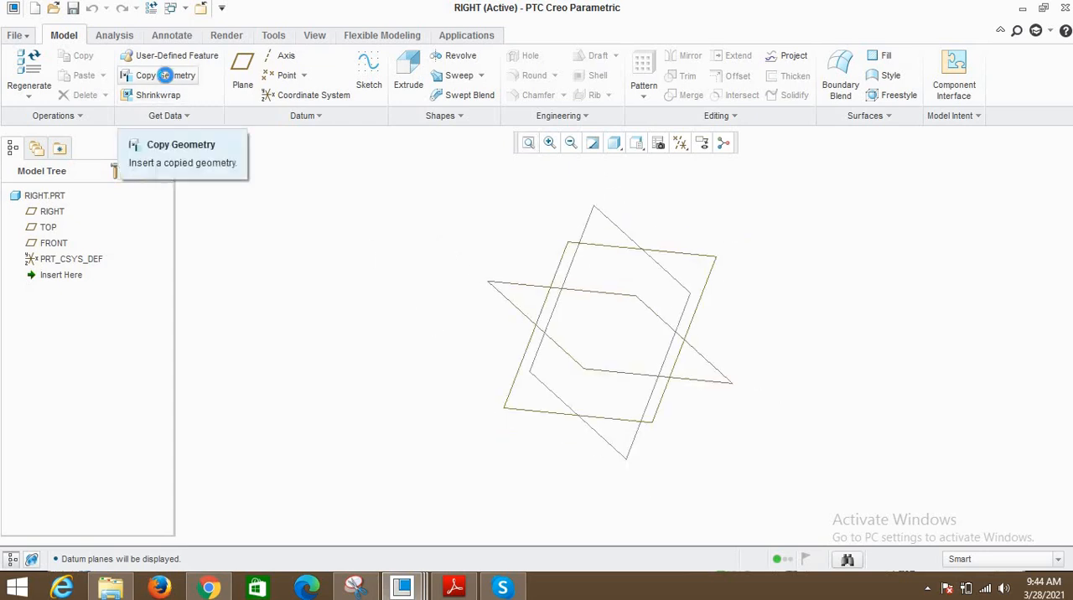
pyautogui.click(167, 77)
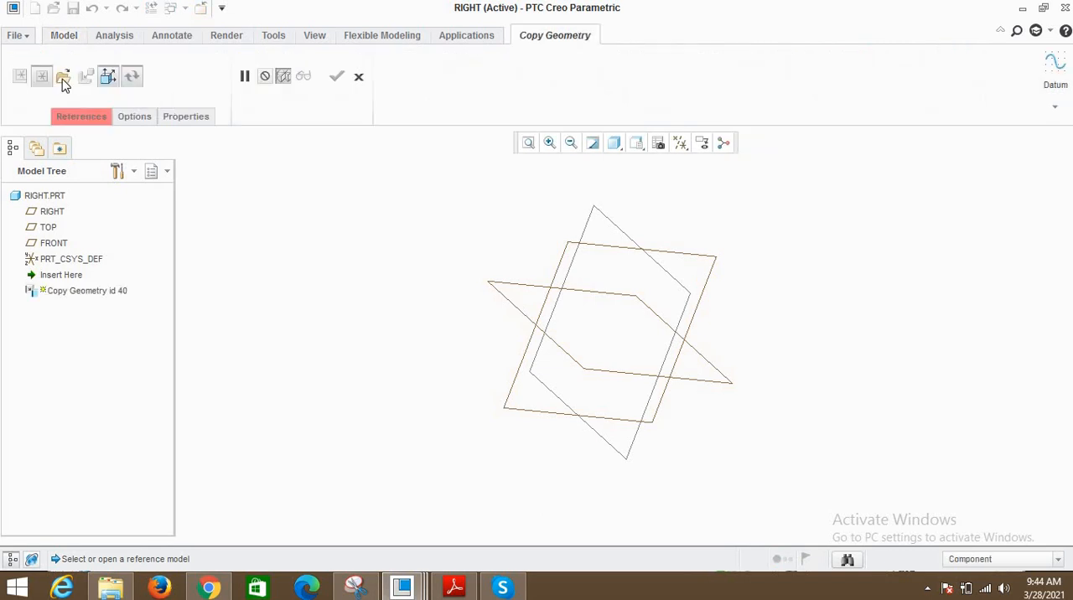
pyautogui.click(63, 77)
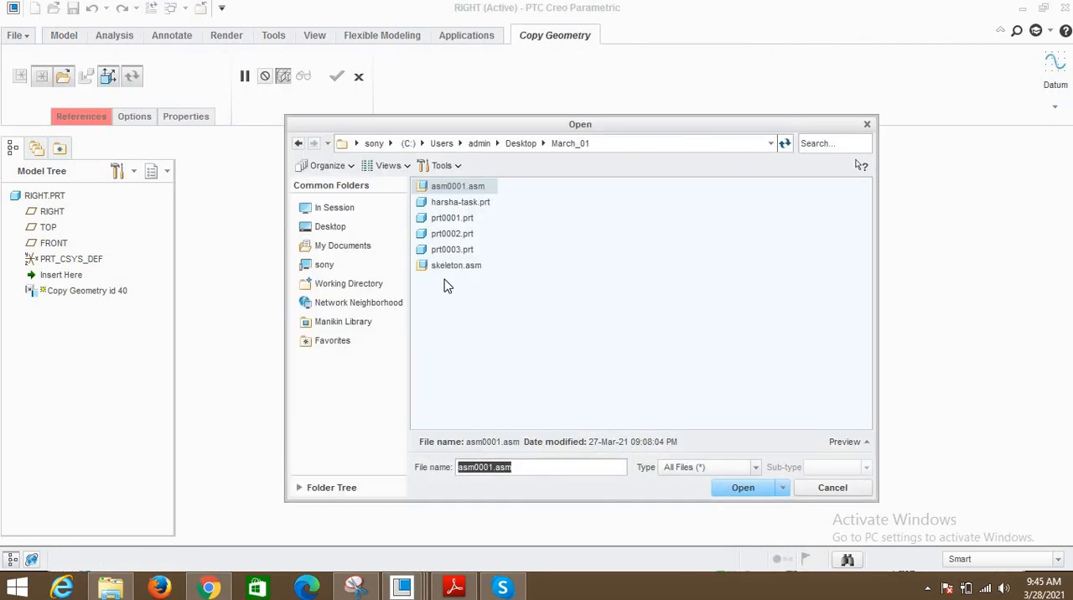
pyautogui.click(455, 265)
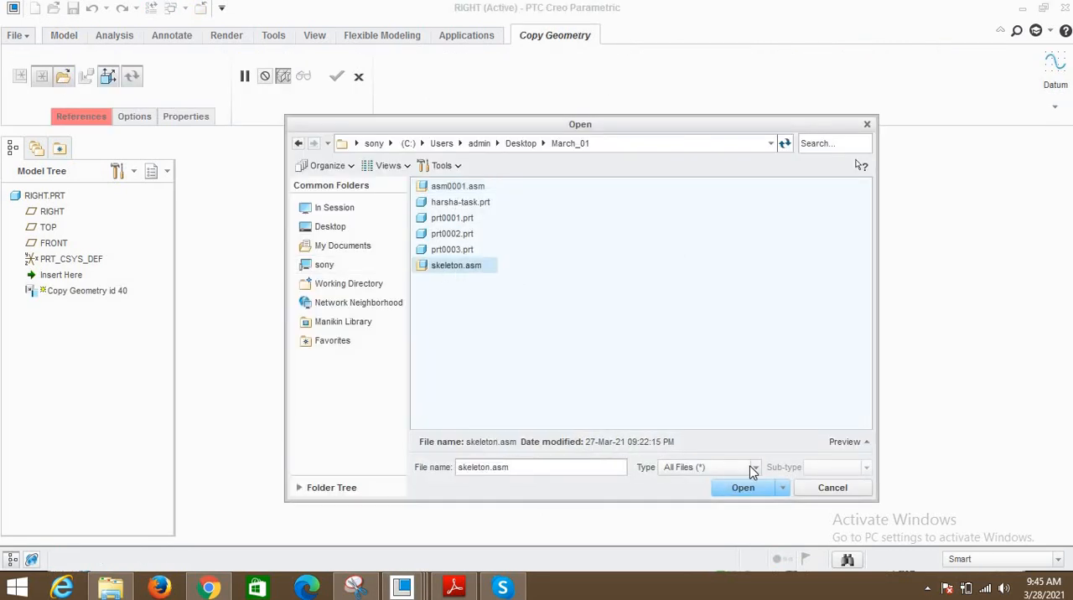
pyautogui.click(745, 490)
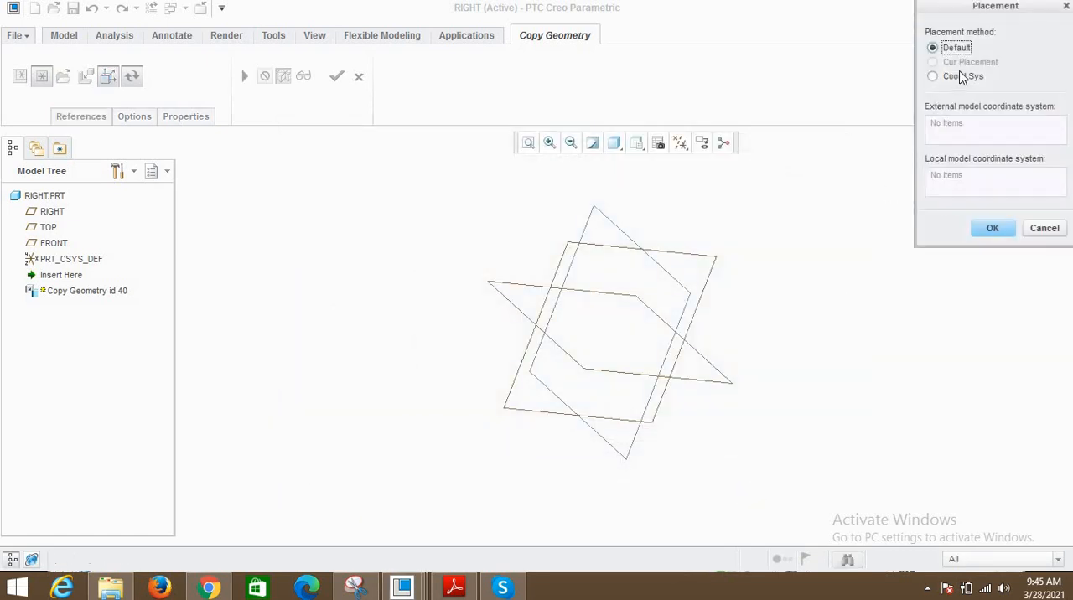
pyautogui.moveTo(620, 314); pyautogui.dragTo(671, 282, button='middle')
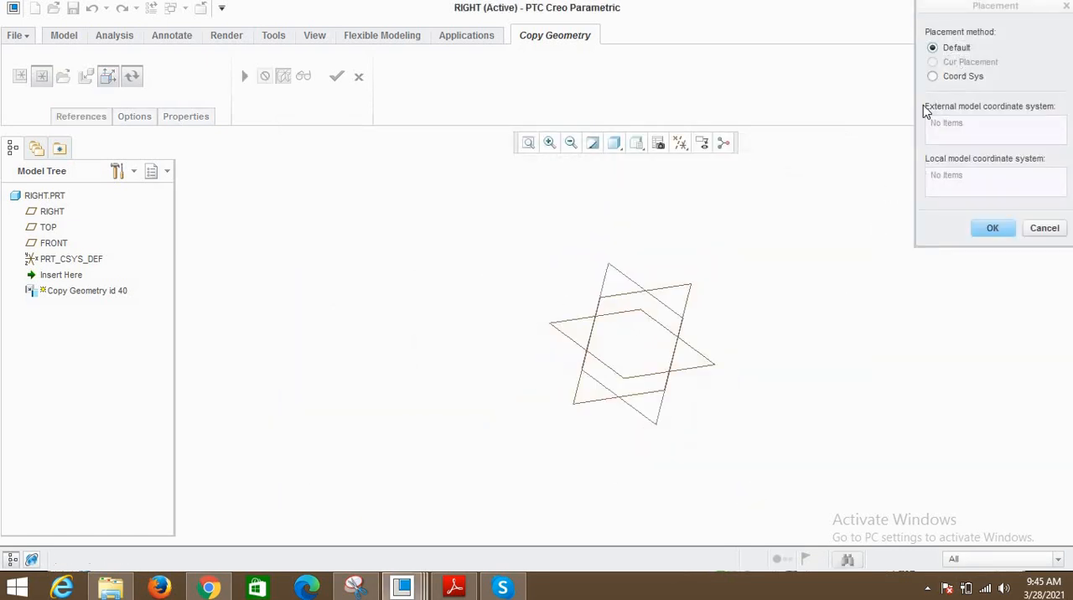
pyautogui.click(992, 228)
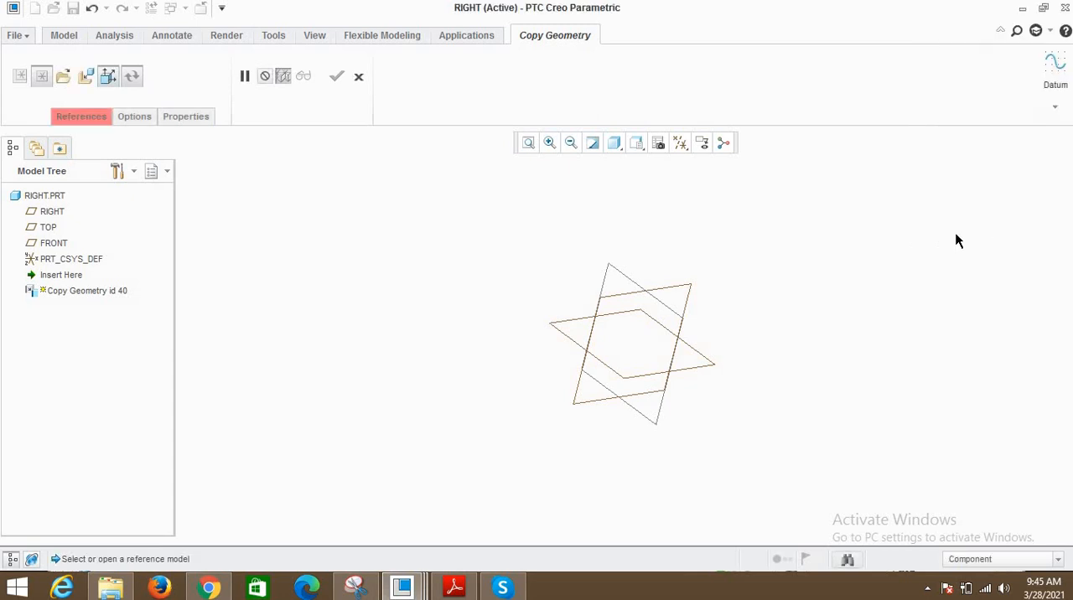
# - Switch off the published-geometry-only restriction and display features, envelope components and copied references in the SKELETON.ASM tree
pyautogui.click(111, 84)
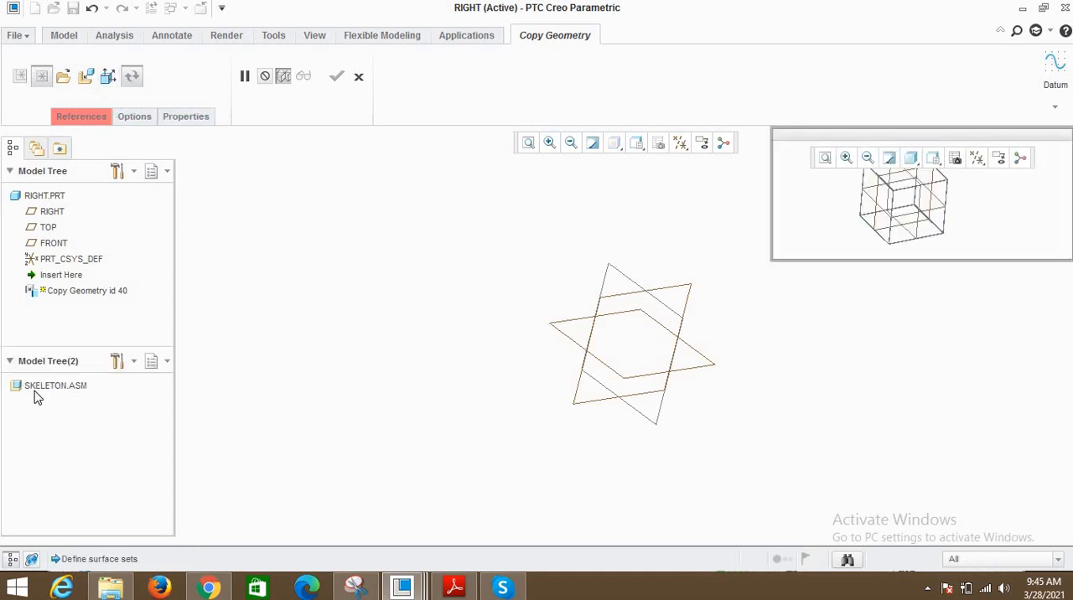
pyautogui.click(133, 364)
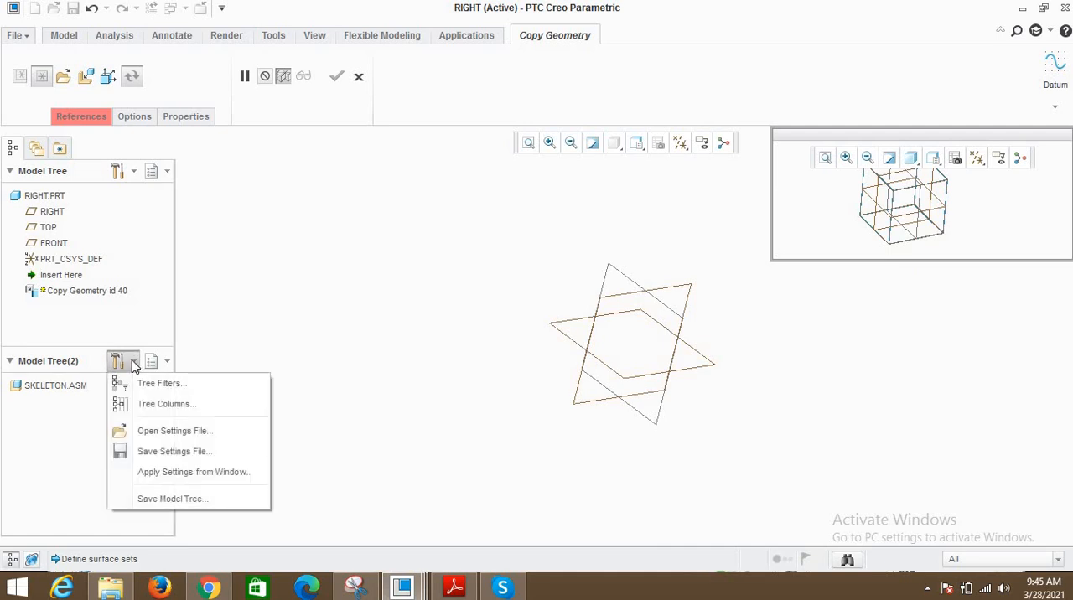
pyautogui.click(153, 385)
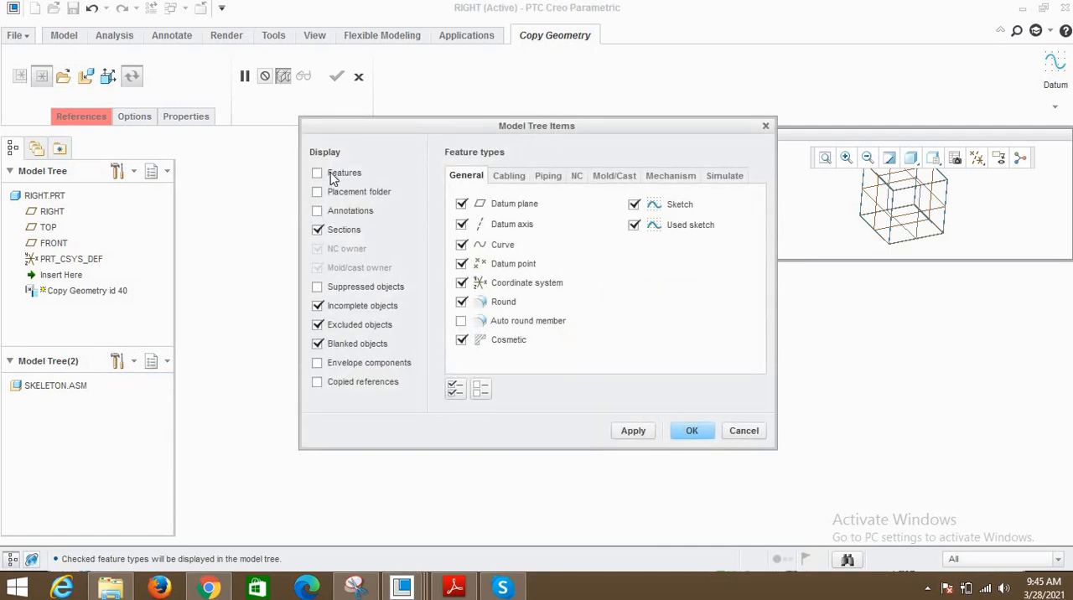
pyautogui.click(332, 174)
pyautogui.click(337, 367)
pyautogui.click(337, 379)
pyautogui.click(634, 432)
pyautogui.click(699, 432)
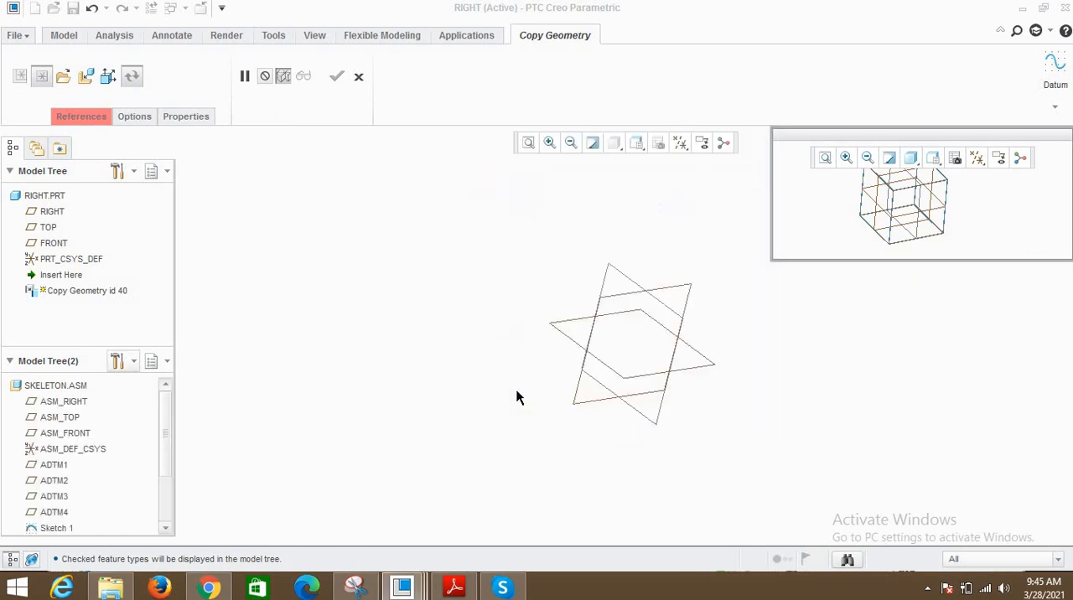
# - Expand the SKELETON.ASM footer, restrict copying to published geometry only, and select Published Geometry id 82
pyautogui.scroll(-2, 129, 479)
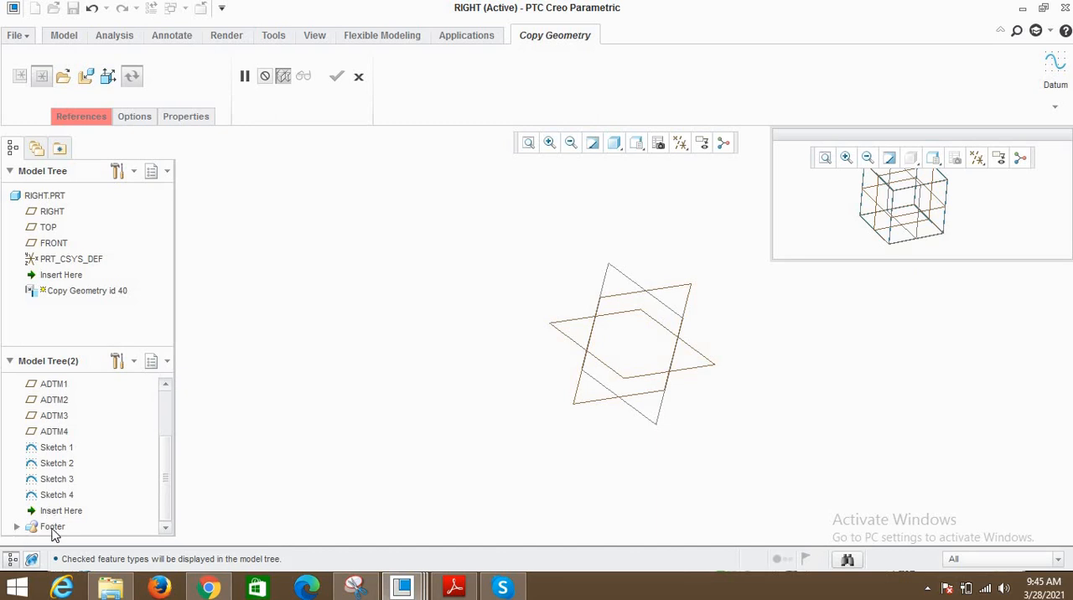
pyautogui.doubleClick(68, 527)
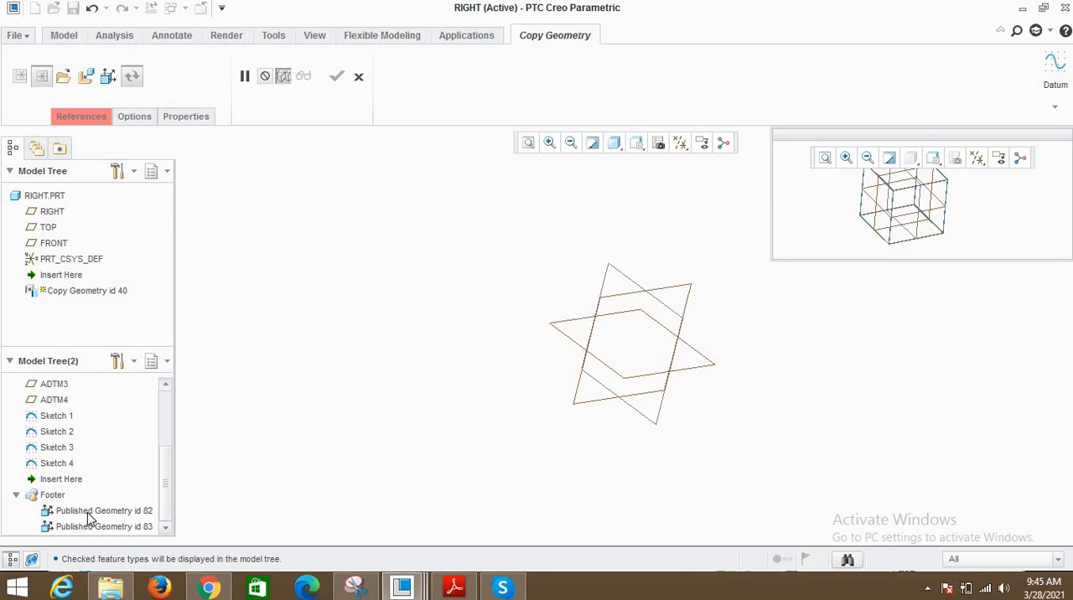
pyautogui.click(90, 513)
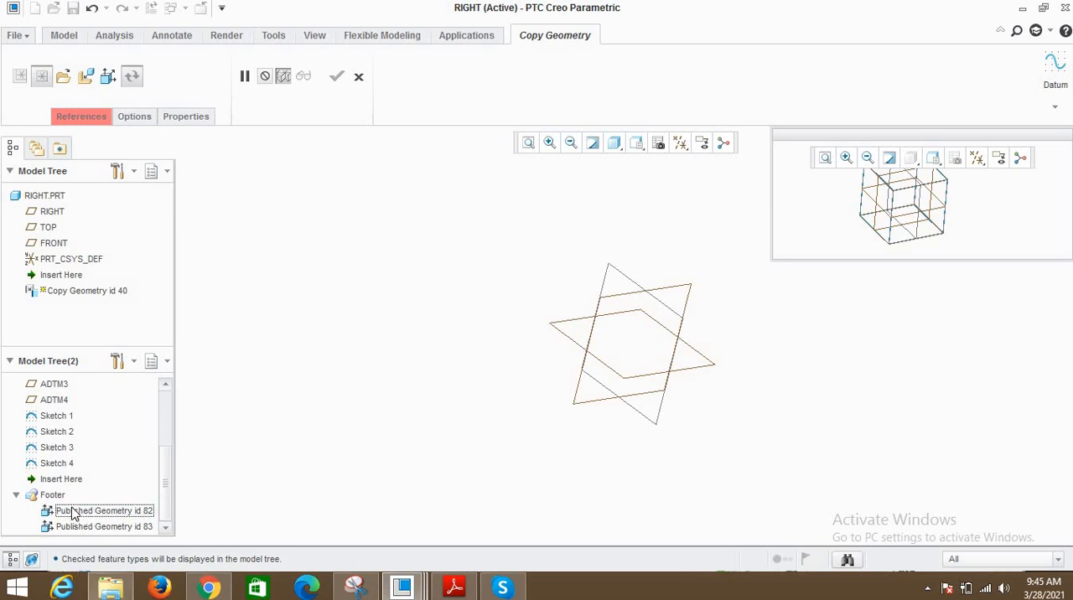
pyautogui.click(106, 78)
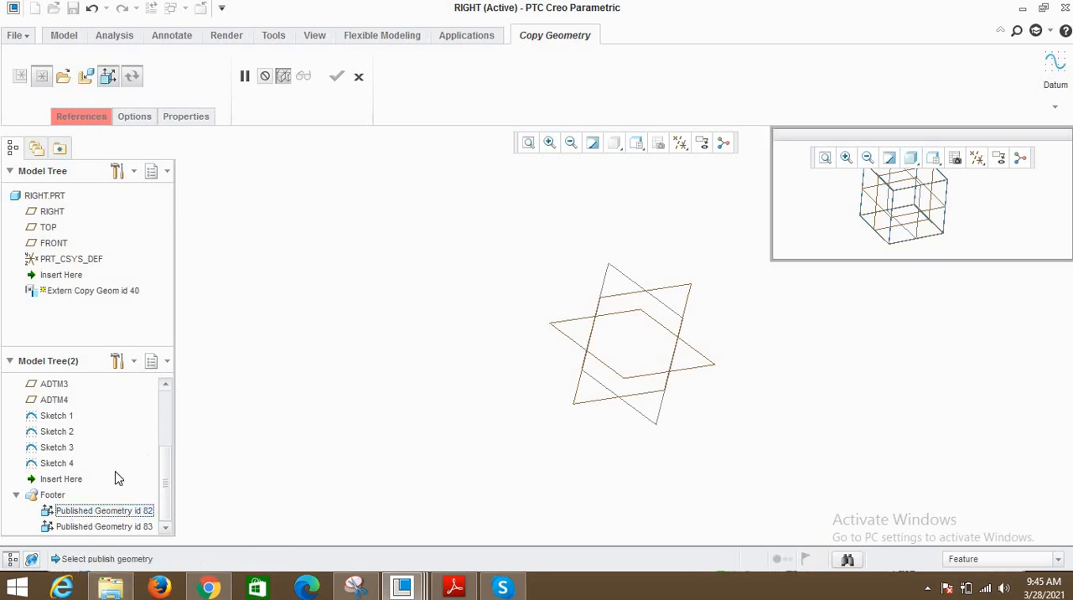
pyautogui.click(84, 513)
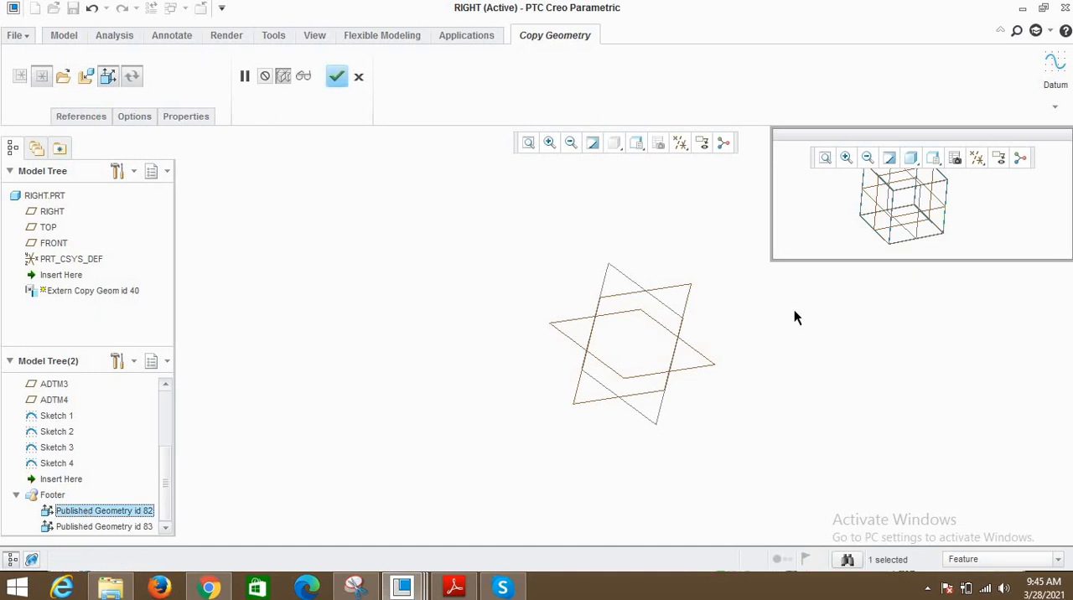
# - Enlarge the skeleton preview window to inspect the cube sketches, and complete the Copy Geometry feature
pyautogui.moveTo(964, 200); pyautogui.dragTo(786, 270, button='middle')
pyautogui.moveTo(773, 261); pyautogui.dragTo(723, 386)
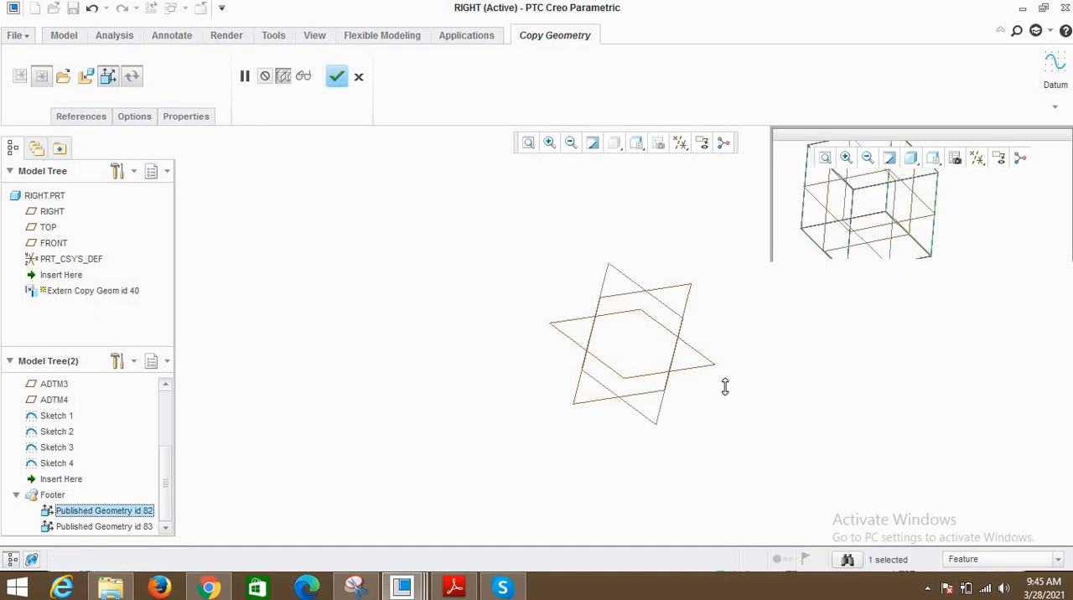
pyautogui.moveTo(970, 277); pyautogui.dragTo(945, 228, button='middle')
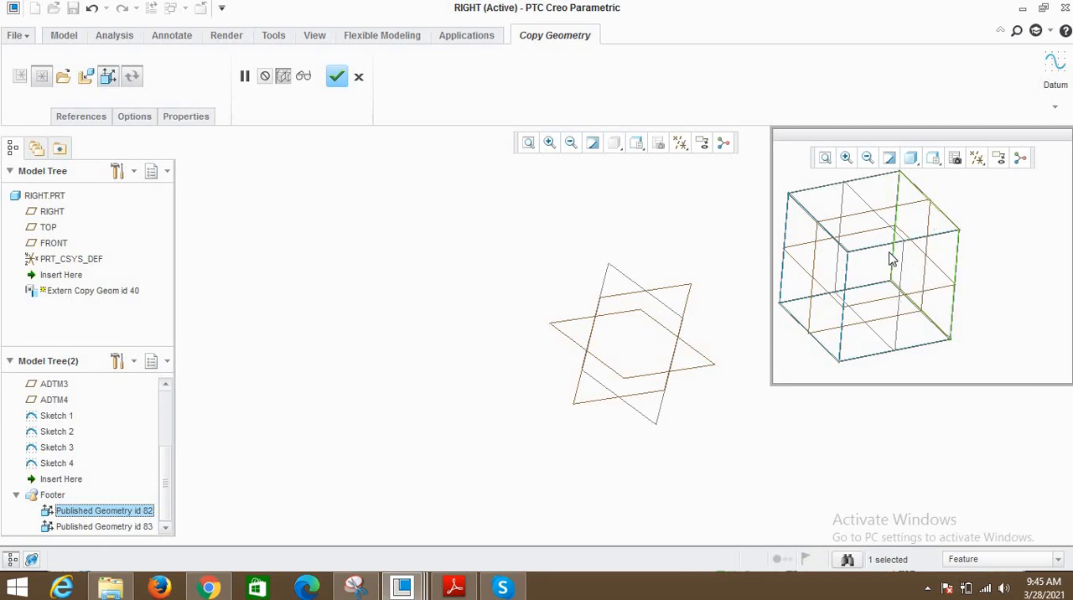
pyautogui.click(336, 77)
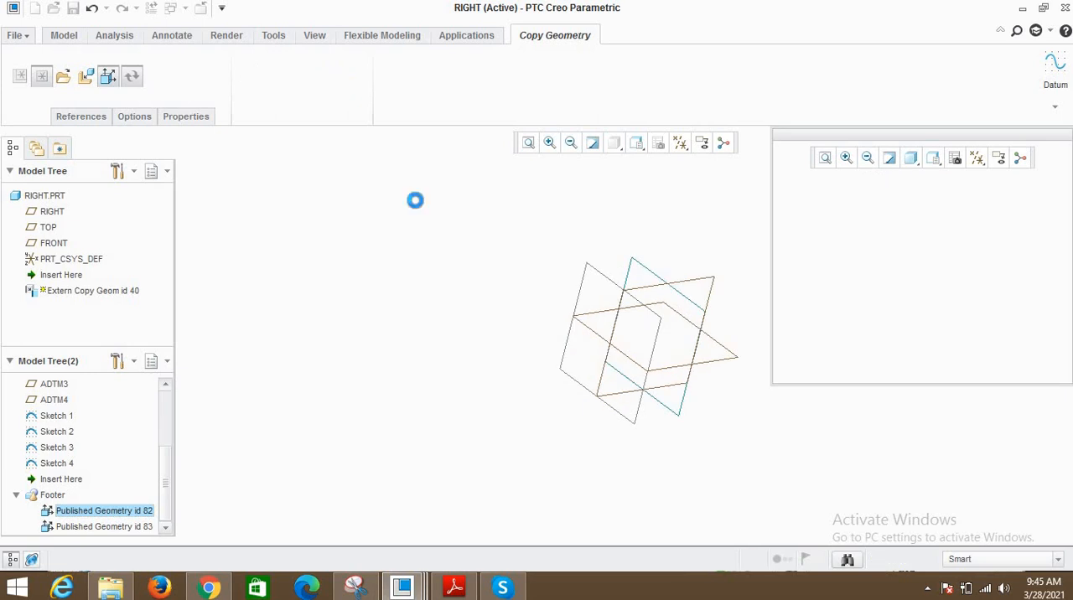
# - Create a datum plane through the square curve copied from the skeleton
pyautogui.moveTo(600, 329)
pyautogui.mouseDown(button='middle')
pyautogui.moveTo(659, 318)
pyautogui.moveTo(659, 271)
pyautogui.moveTo(600, 300)
pyautogui.mouseUp(button='middle')
pyautogui.scroll(-2, 600, 300)
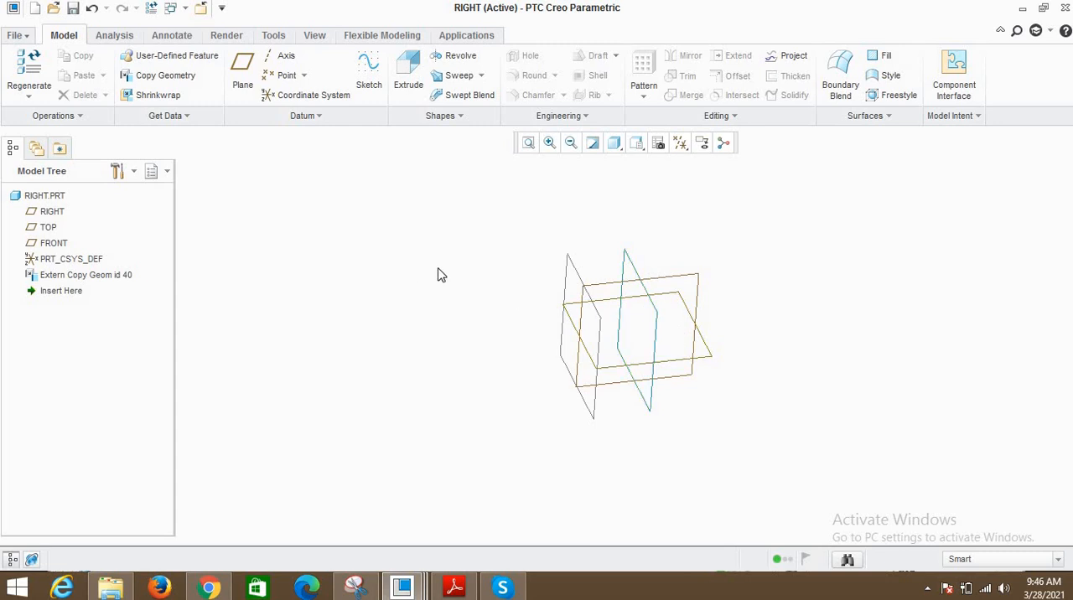
pyautogui.click(243, 71)
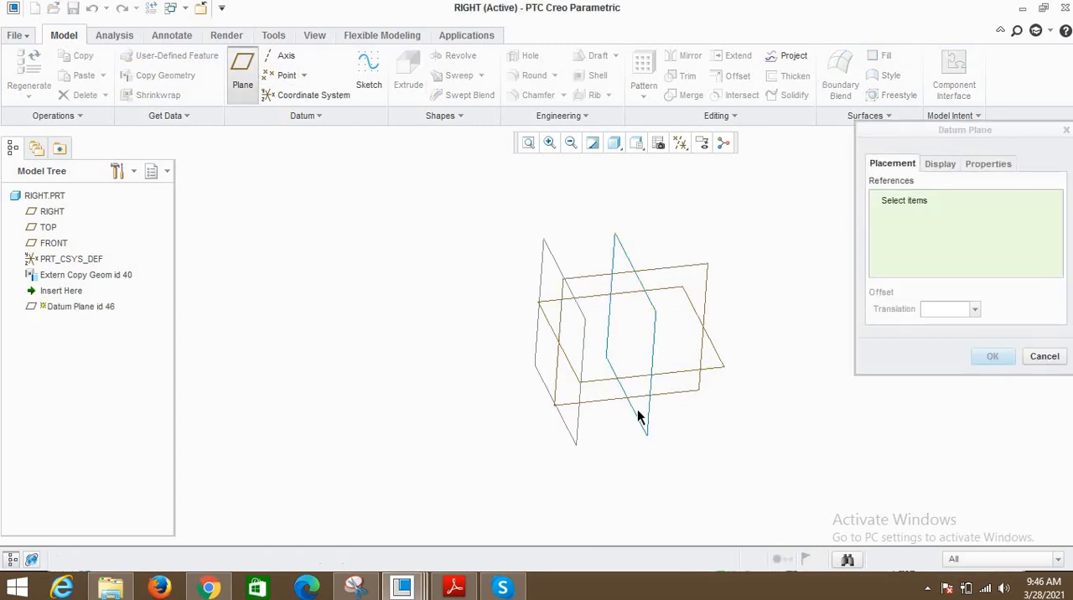
pyautogui.click(638, 418)
pyautogui.click(992, 356)
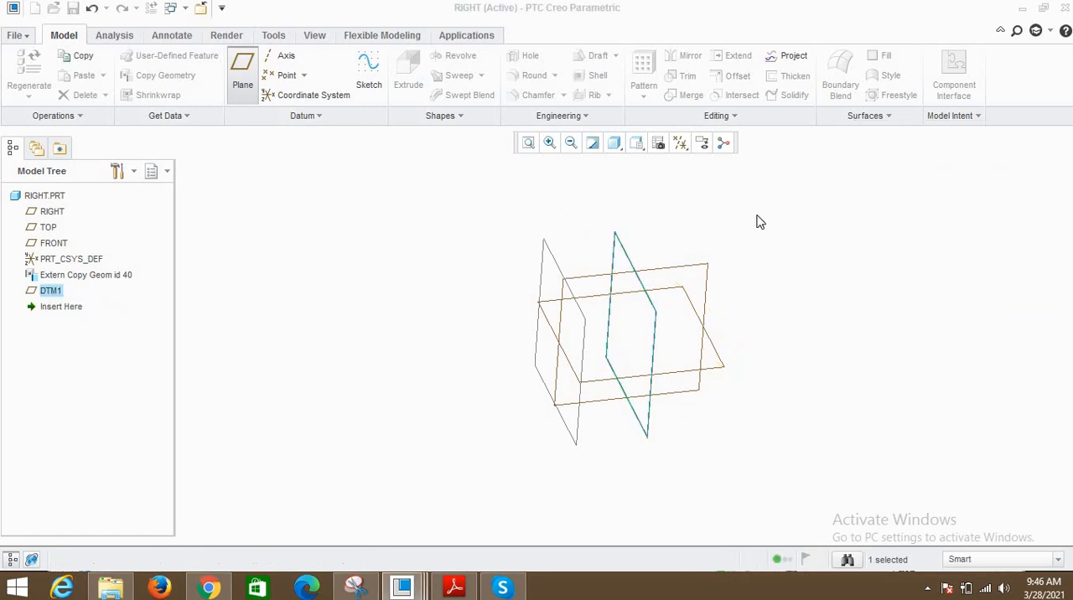
# - Start an Extrude sketch on plane DTM1 and project the copied square into it as a loop
pyautogui.click(410, 75)
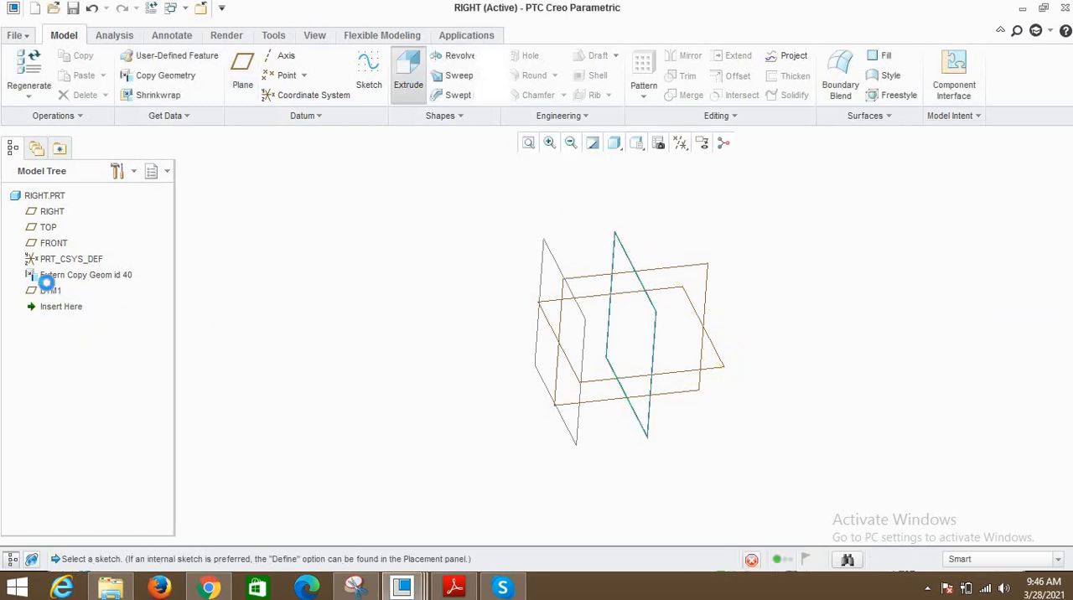
pyautogui.click(48, 290)
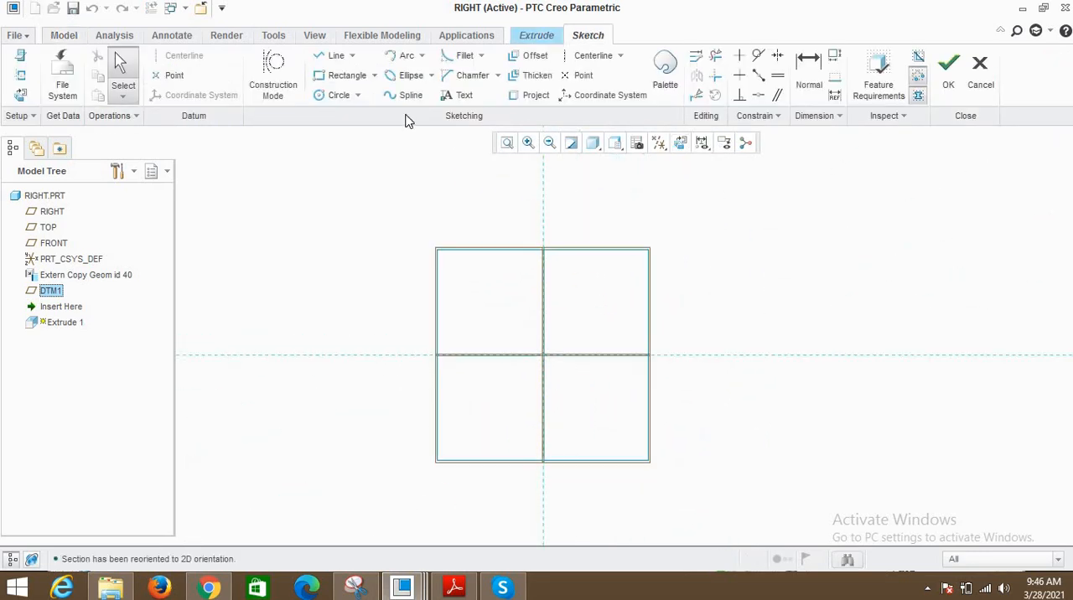
pyautogui.click(535, 95)
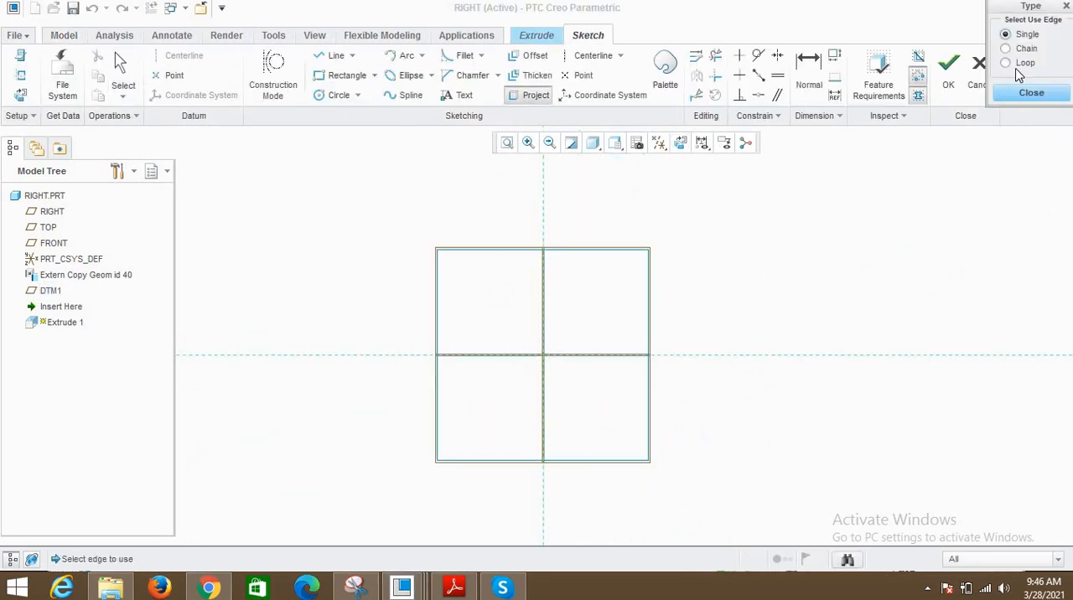
pyautogui.click(598, 253)
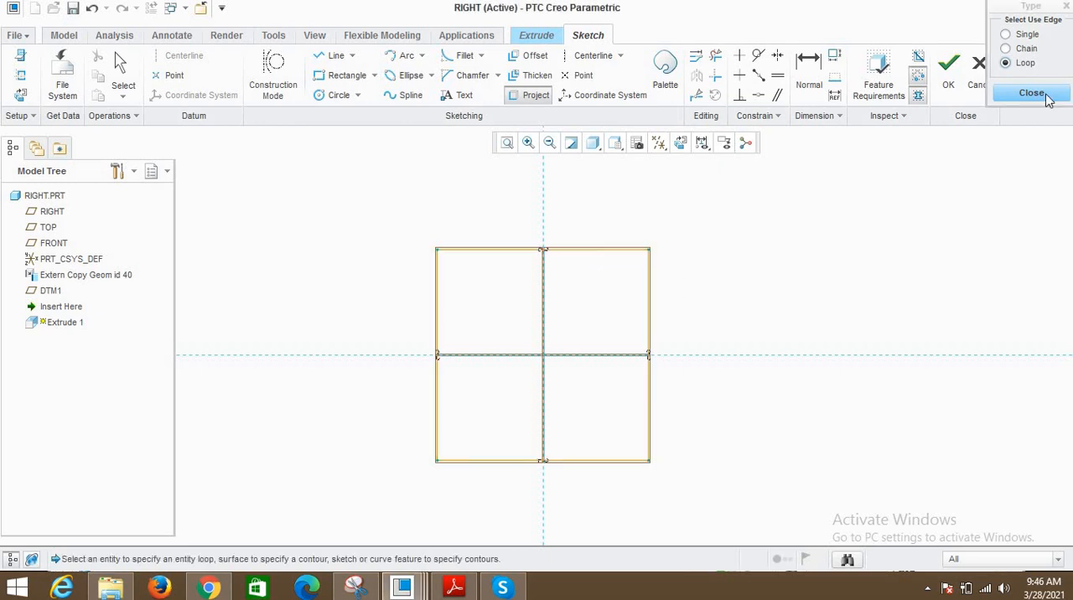
pyautogui.click(1046, 95)
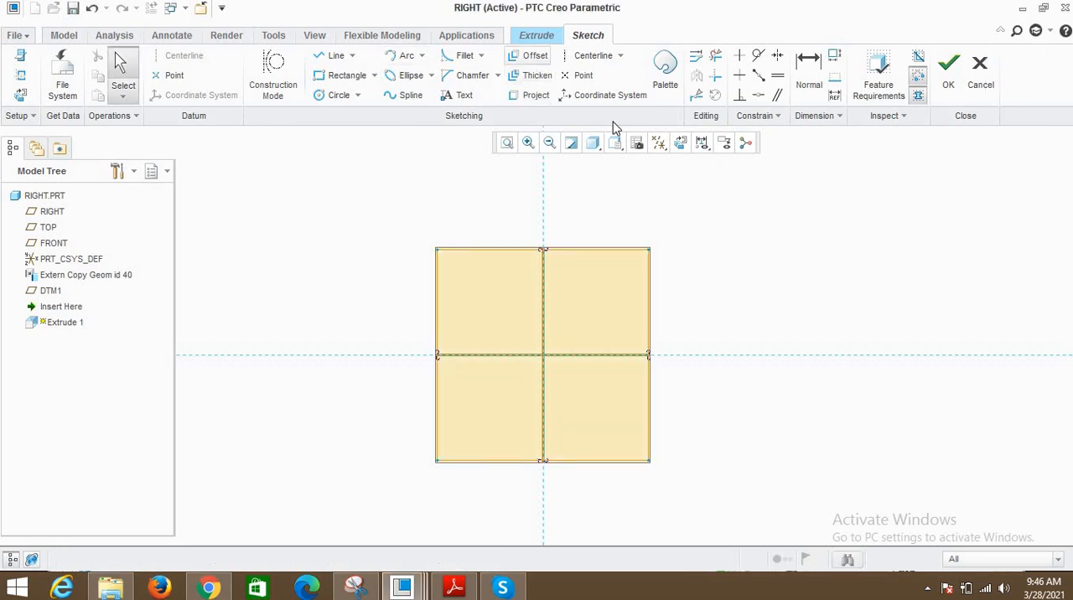
# - Offset the projected square inward by 10 as a loop
pyautogui.click(530, 55)
pyautogui.click(1022, 65)
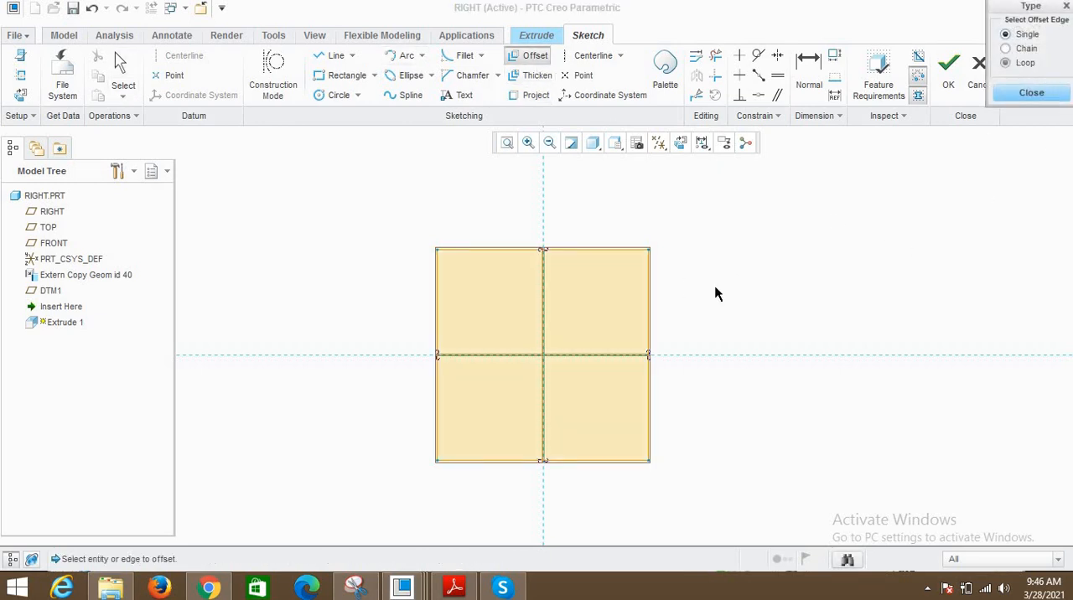
pyautogui.click(579, 251)
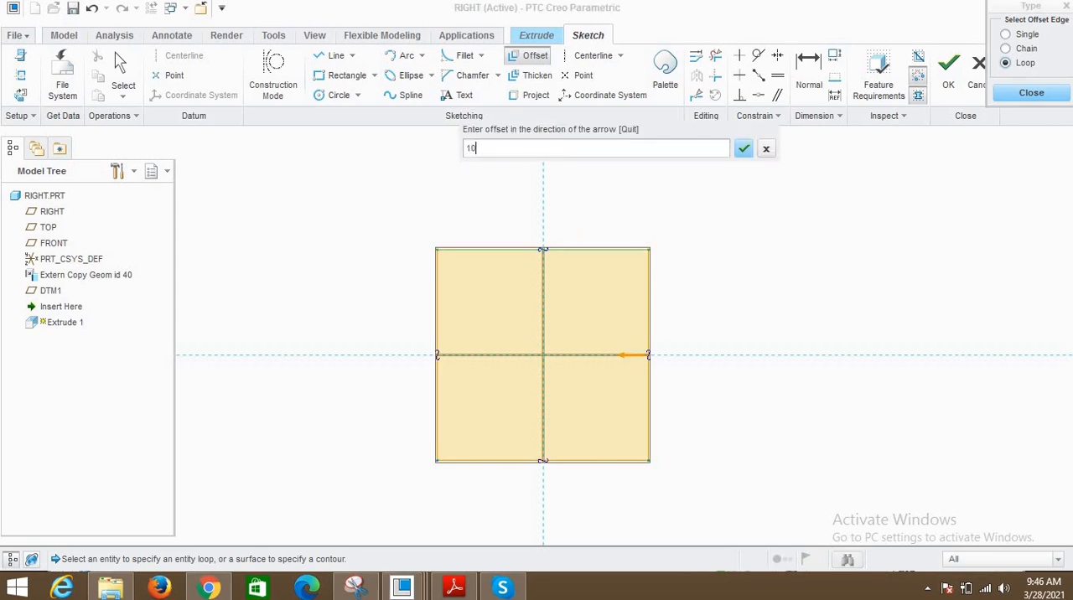
pyautogui.write('10')
pyautogui.press('Return')
pyautogui.middleClick(779, 309)
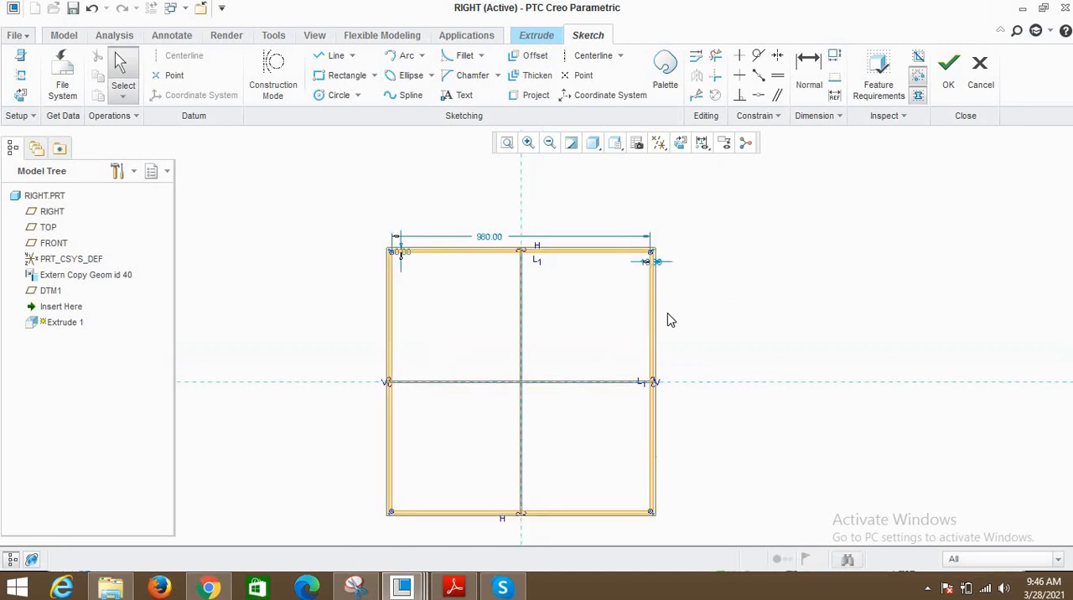
# - Set the inner square's right-side offset dimension to 20, and undo this offset together with the change
pyautogui.scroll(5, 742, 311)
pyautogui.click(704, 290)
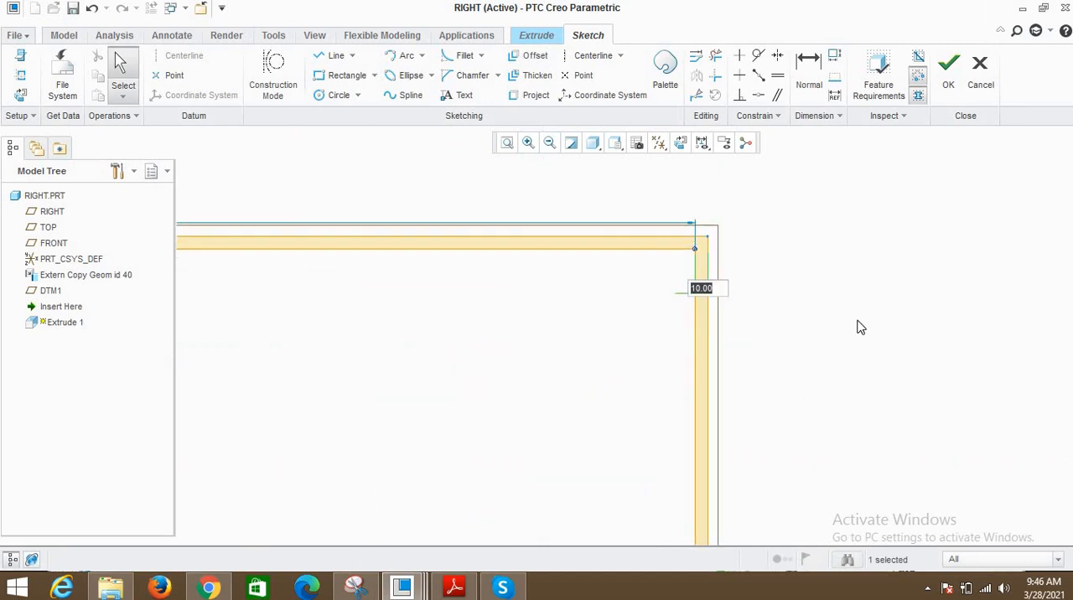
pyautogui.write('20')
pyautogui.press('Return')
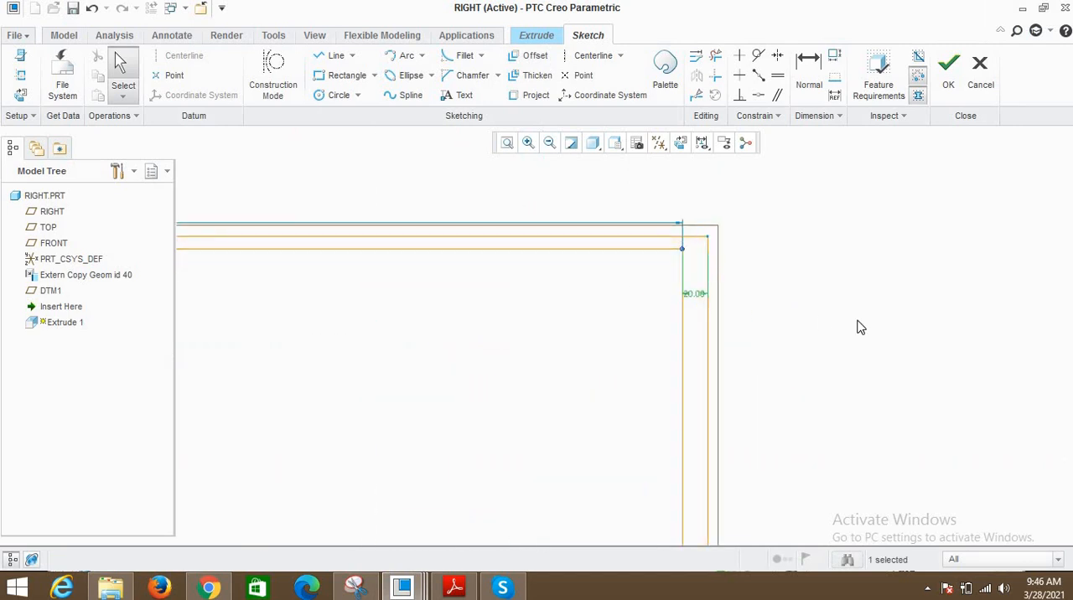
pyautogui.scroll(-5, 755, 267)
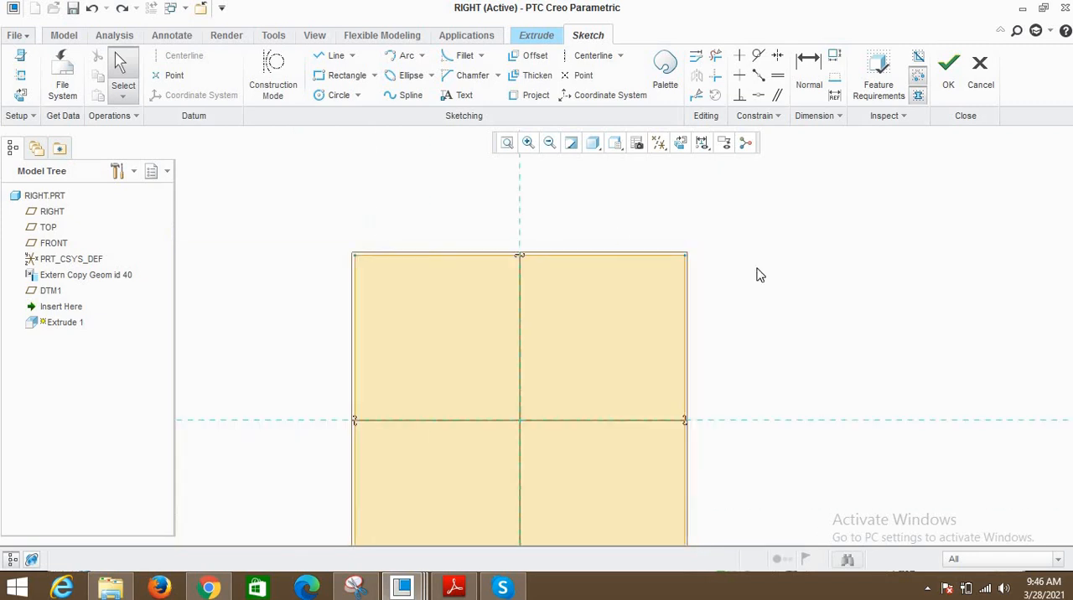
# - Offset the projected square inward by 50 as a loop and finish the Offset command
pyautogui.scroll(-3, 547, 222)
pyautogui.click(530, 56)
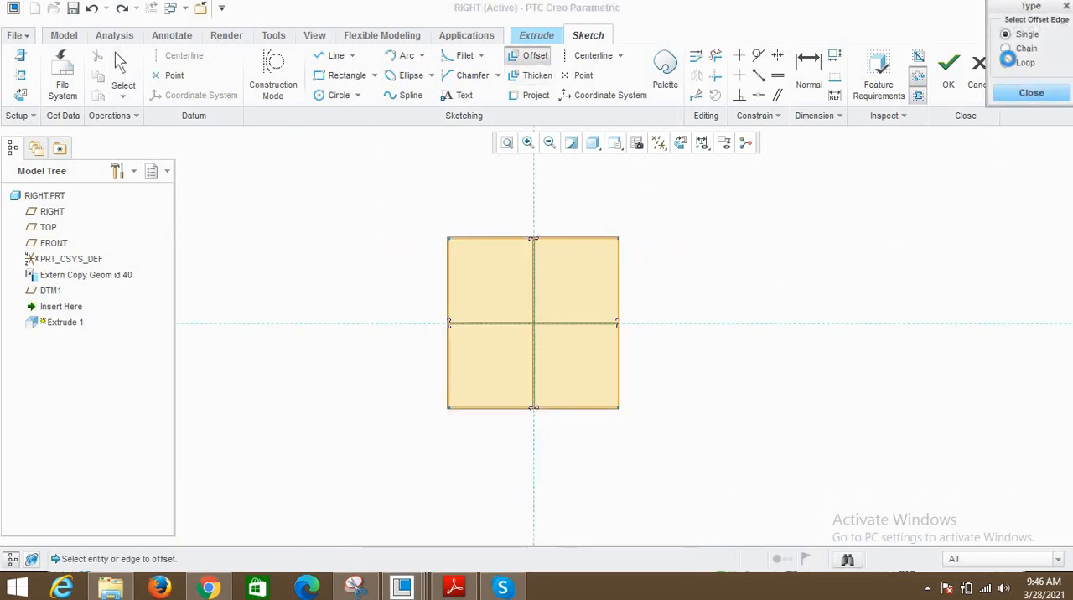
pyautogui.click(1006, 62)
pyautogui.click(620, 274)
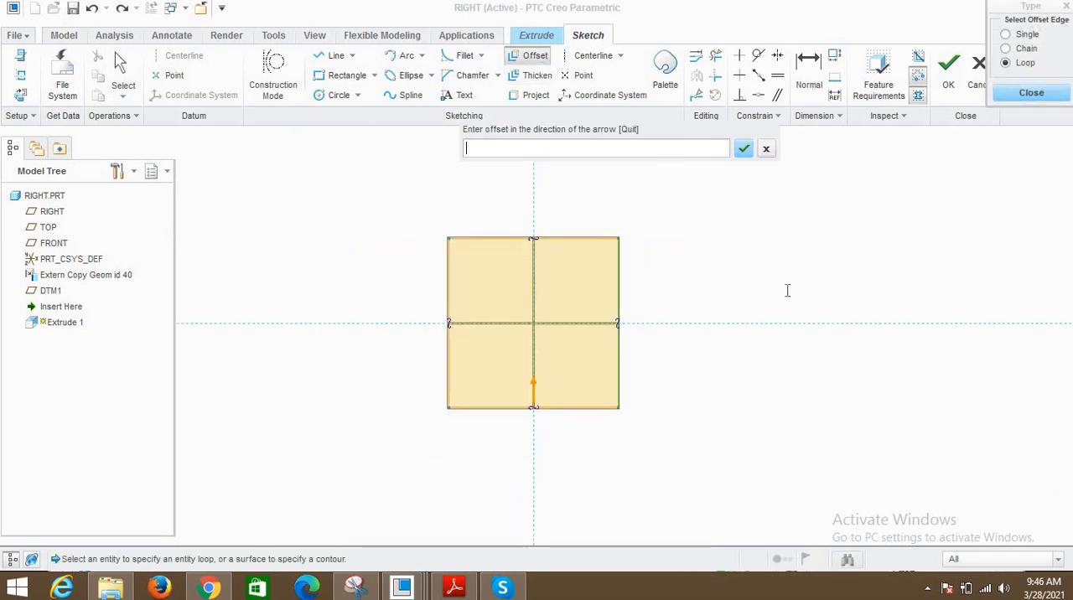
pyautogui.write('50')
pyautogui.middleClick(784, 290)
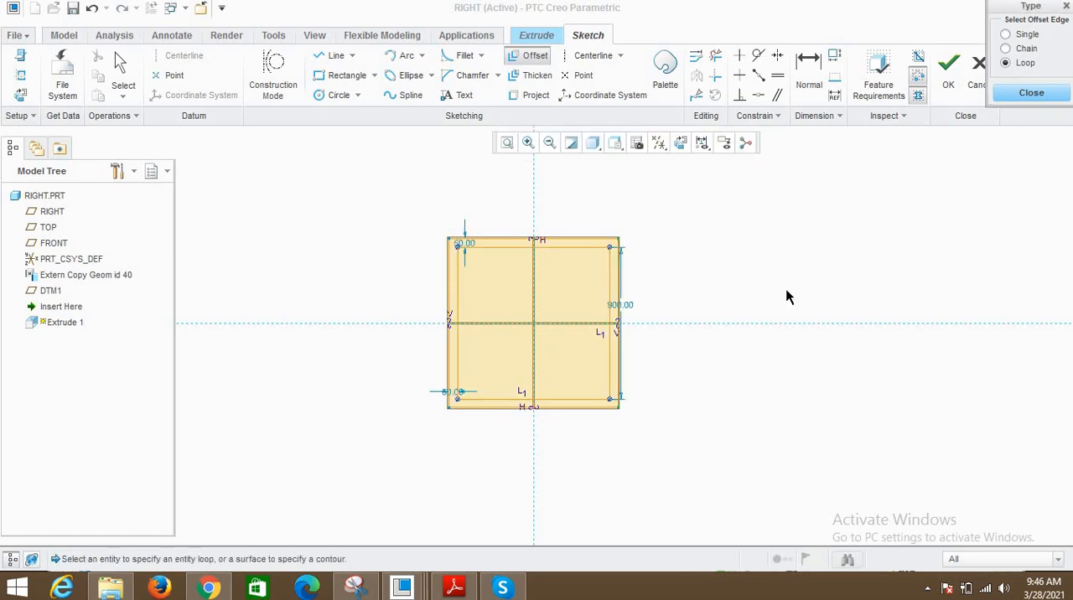
pyautogui.click(1043, 94)
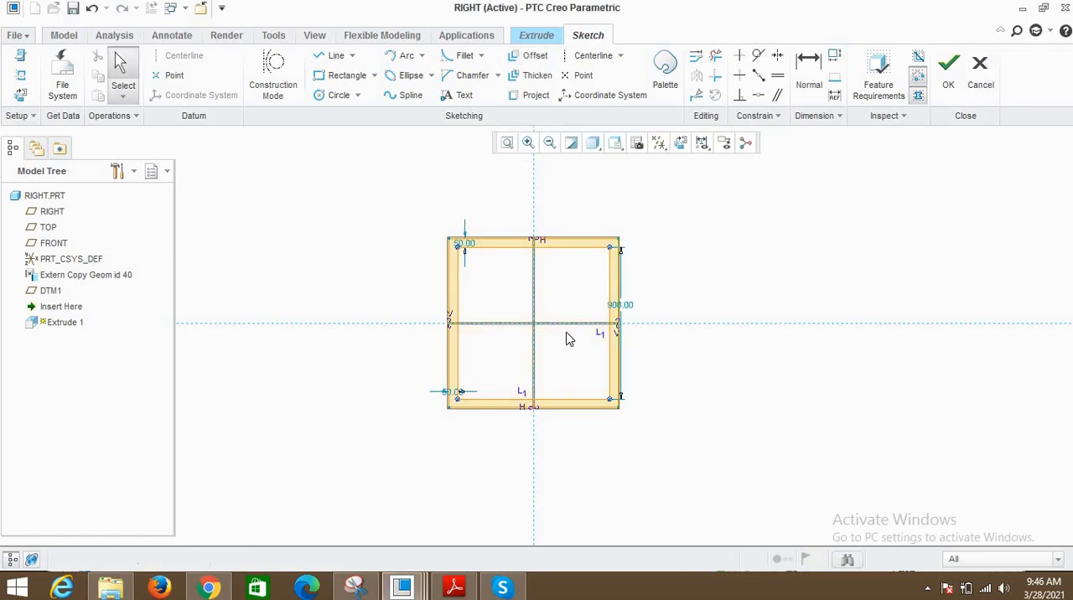
# - Rearrange the sketch dimensions so the 900 height and both 50 offsets sit clear outside the square
pyautogui.moveTo(372, 204); pyautogui.dragTo(725, 488)
pyautogui.click(714, 225)
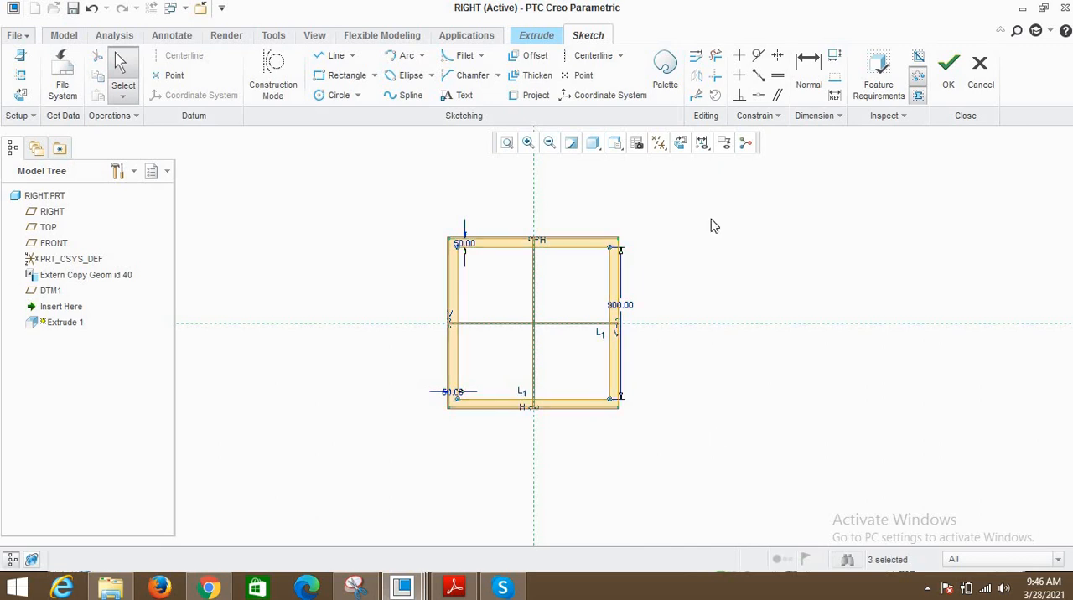
pyautogui.moveTo(620, 305); pyautogui.dragTo(706, 315)
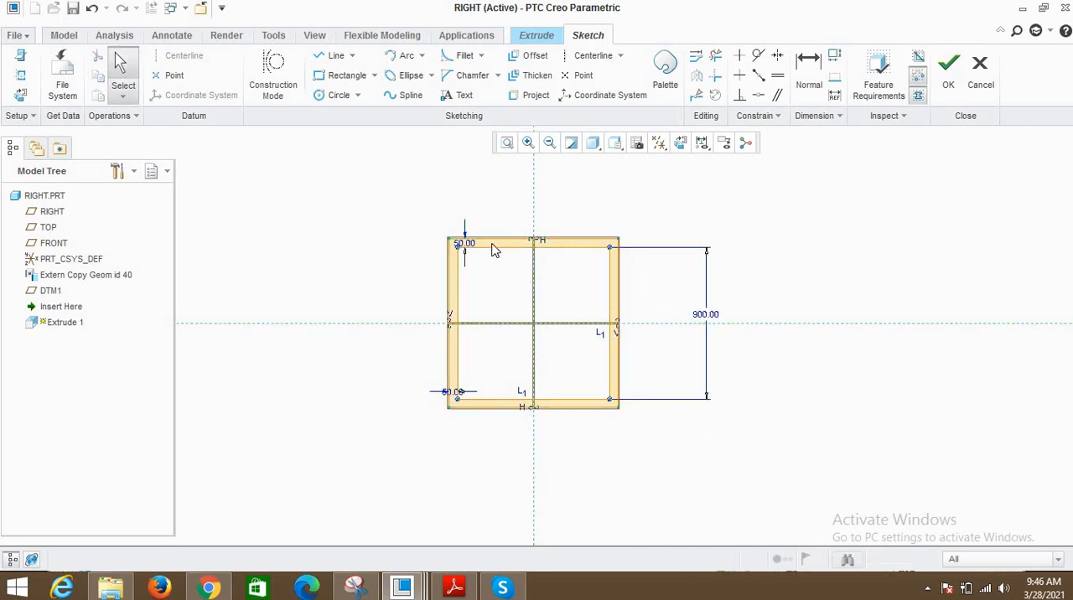
pyautogui.moveTo(463, 244); pyautogui.dragTo(405, 183)
pyautogui.moveTo(451, 392); pyautogui.dragTo(364, 444)
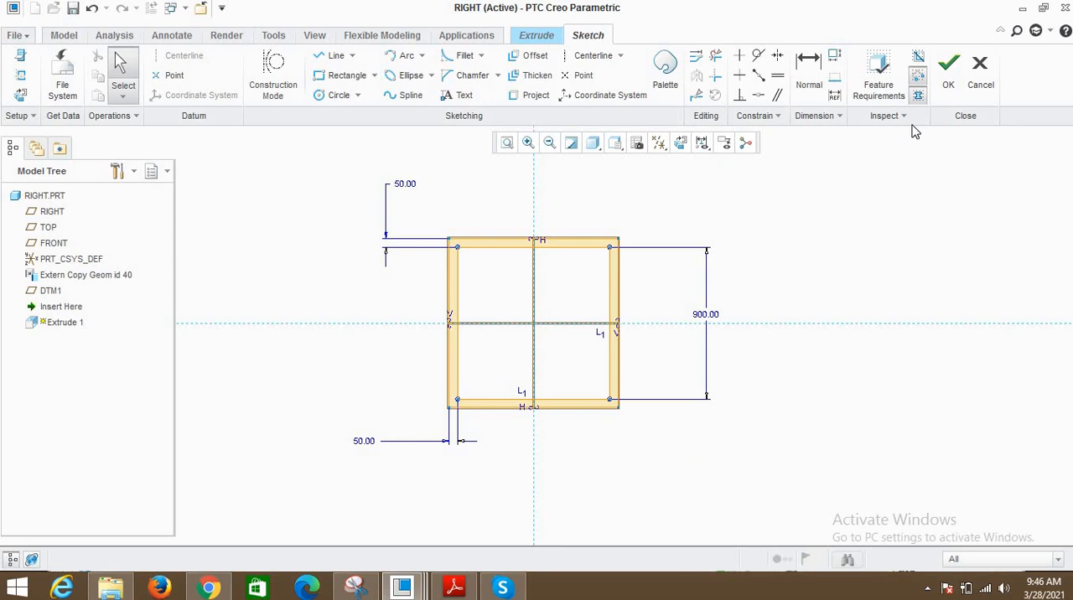
# - Finish the sketch and extrude the square frame up to the RIGHT datum plane
pyautogui.click(948, 83)
pyautogui.scroll(2, 671, 344)
pyautogui.moveTo(671, 345)
pyautogui.mouseDown(button='middle')
pyautogui.moveTo(699, 357)
pyautogui.moveTo(646, 336)
pyautogui.moveTo(577, 244)
pyautogui.moveTo(622, 312)
pyautogui.mouseUp(button='middle')
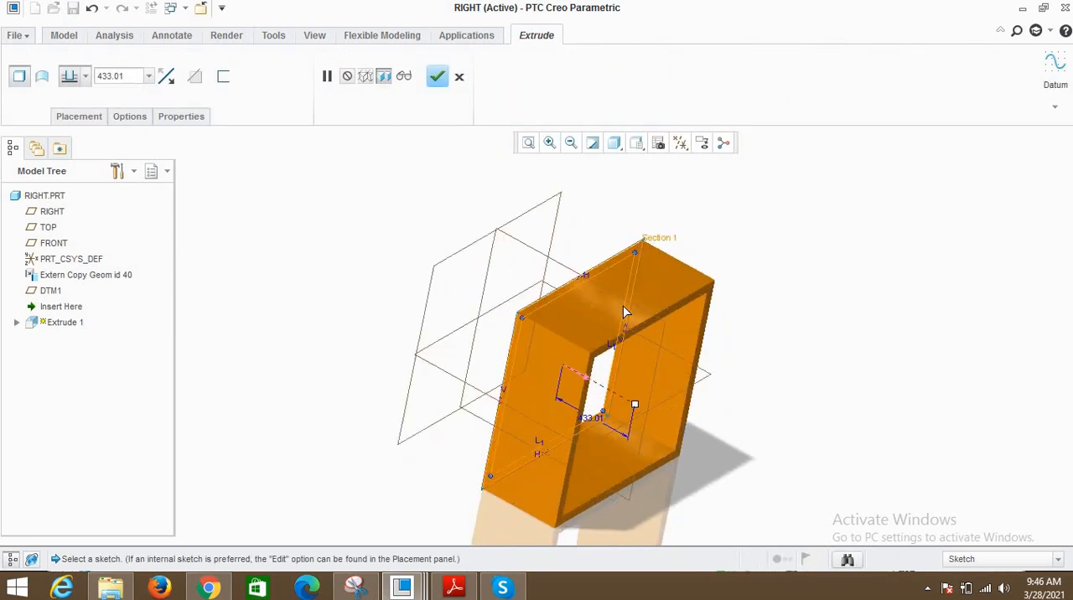
pyautogui.click(87, 76)
pyautogui.click(69, 150)
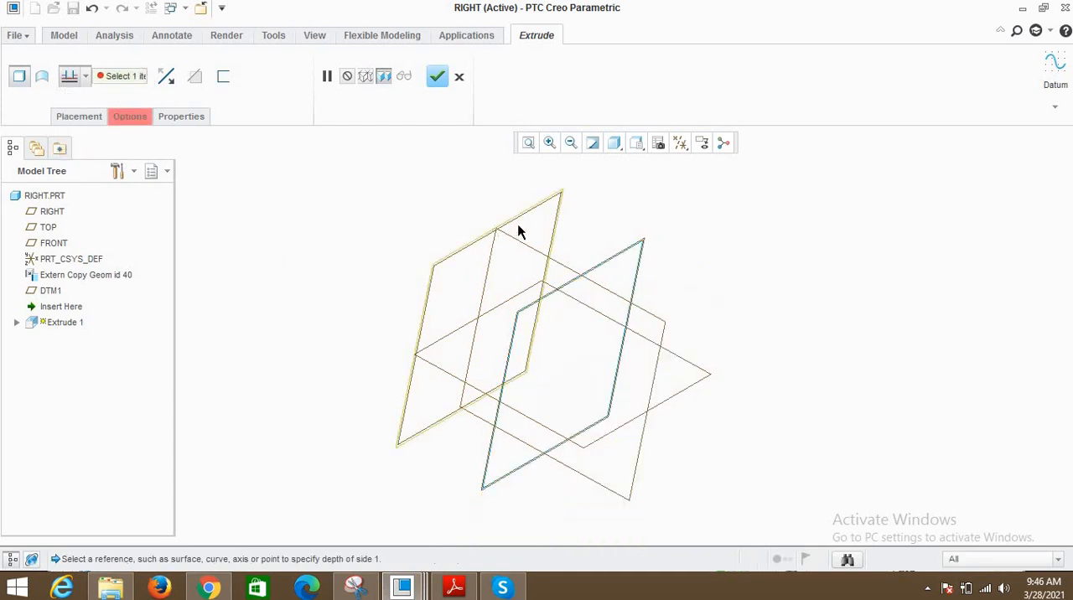
pyautogui.click(534, 211)
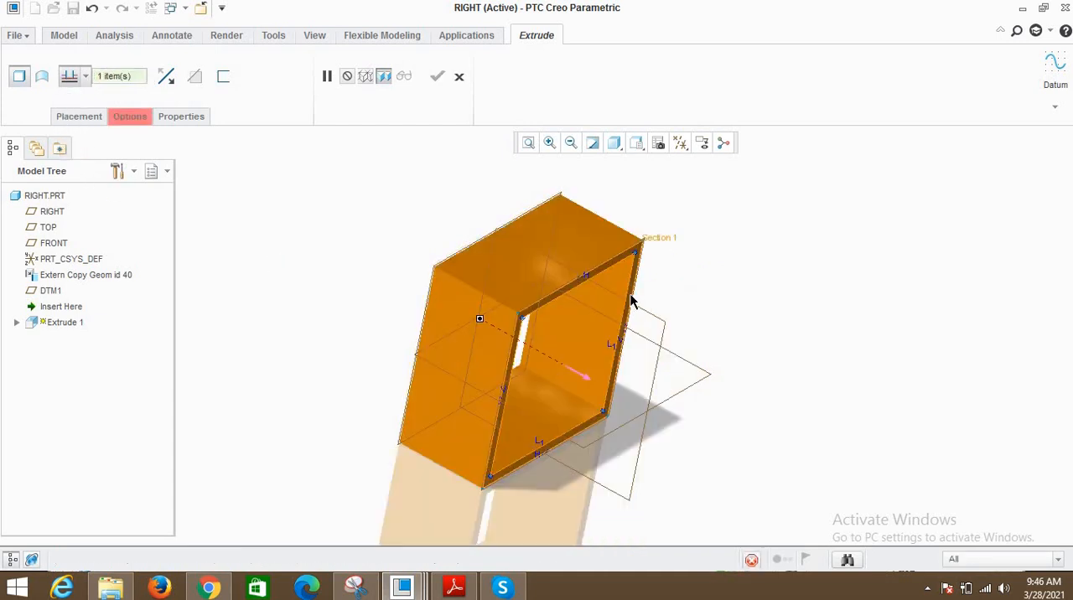
pyautogui.moveTo(541, 300); pyautogui.dragTo(545, 266, button='middle')
pyautogui.click(437, 79)
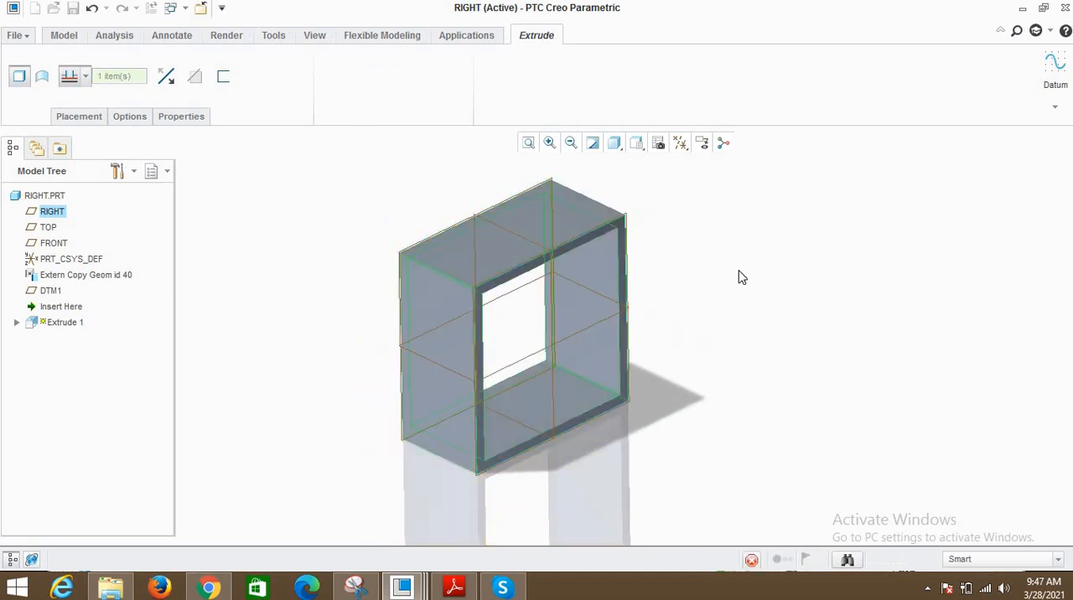
# - Inspect the extruded frame from several angles and save the RIGHT part
pyautogui.moveTo(627, 335); pyautogui.dragTo(491, 298, button='middle')
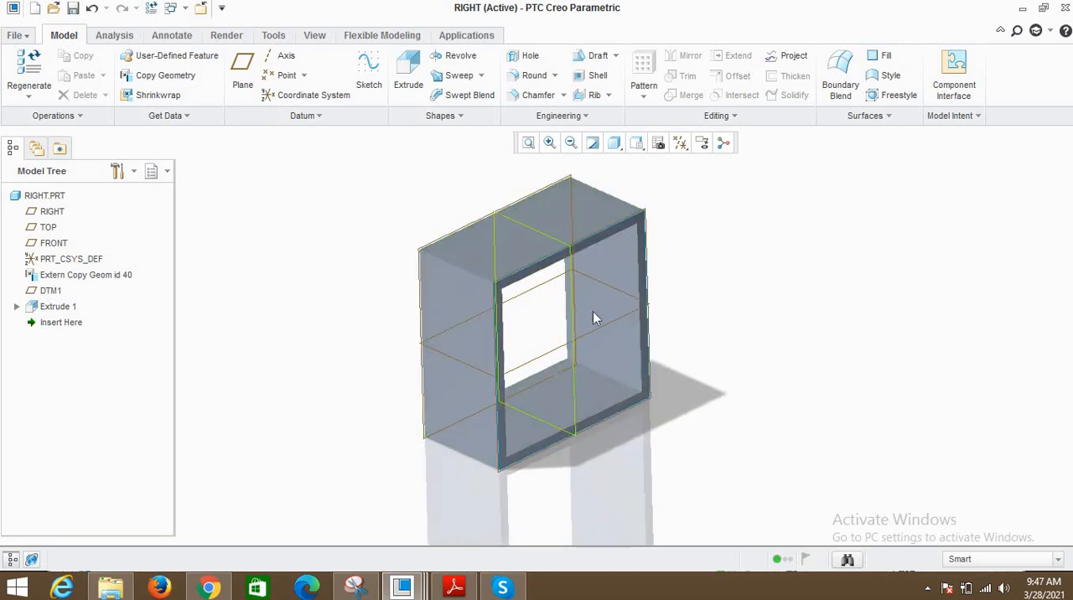
pyautogui.scroll(-2, 595, 313)
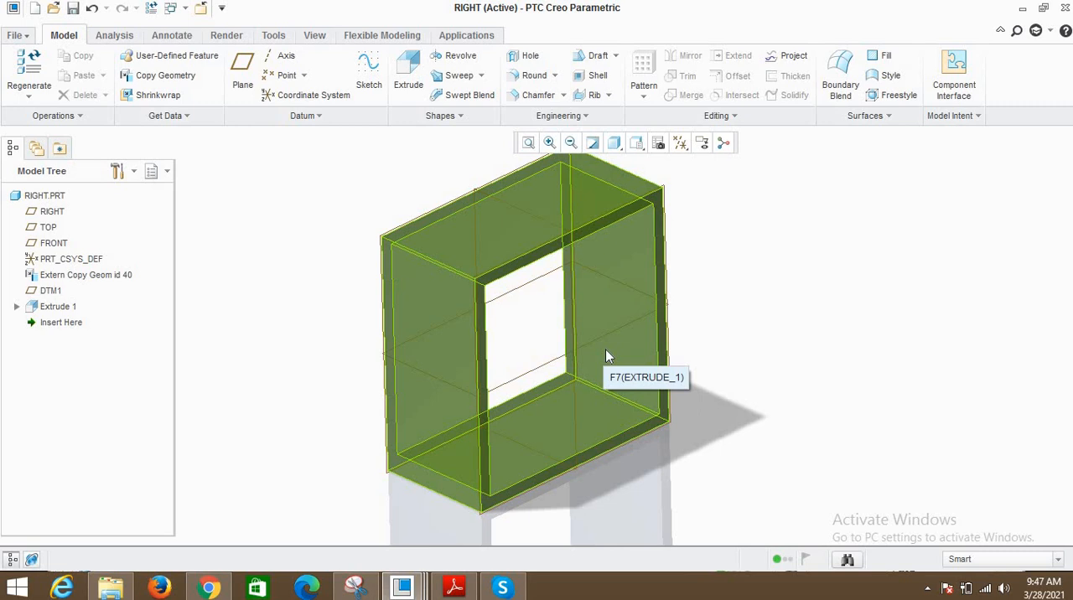
pyautogui.moveTo(575, 344)
pyautogui.mouseDown(button='middle')
pyautogui.moveTo(565, 359)
pyautogui.moveTo(587, 343)
pyautogui.moveTo(632, 255)
pyautogui.mouseUp(button='middle')
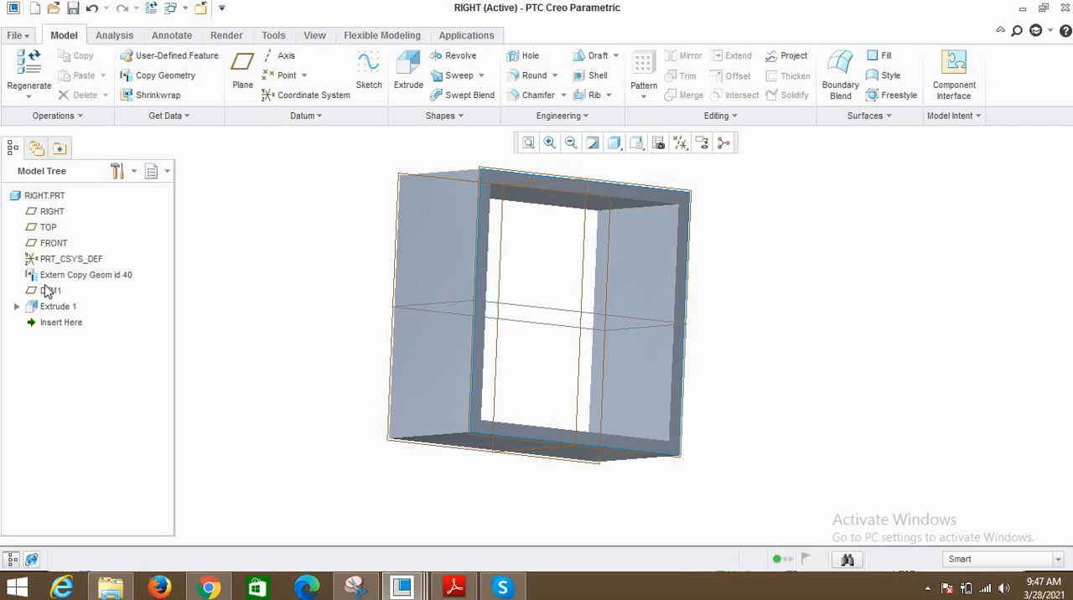
pyautogui.moveTo(421, 315)
pyautogui.mouseDown(button='middle')
pyautogui.moveTo(282, 319)
pyautogui.moveTo(317, 390)
pyautogui.mouseUp(button='middle')
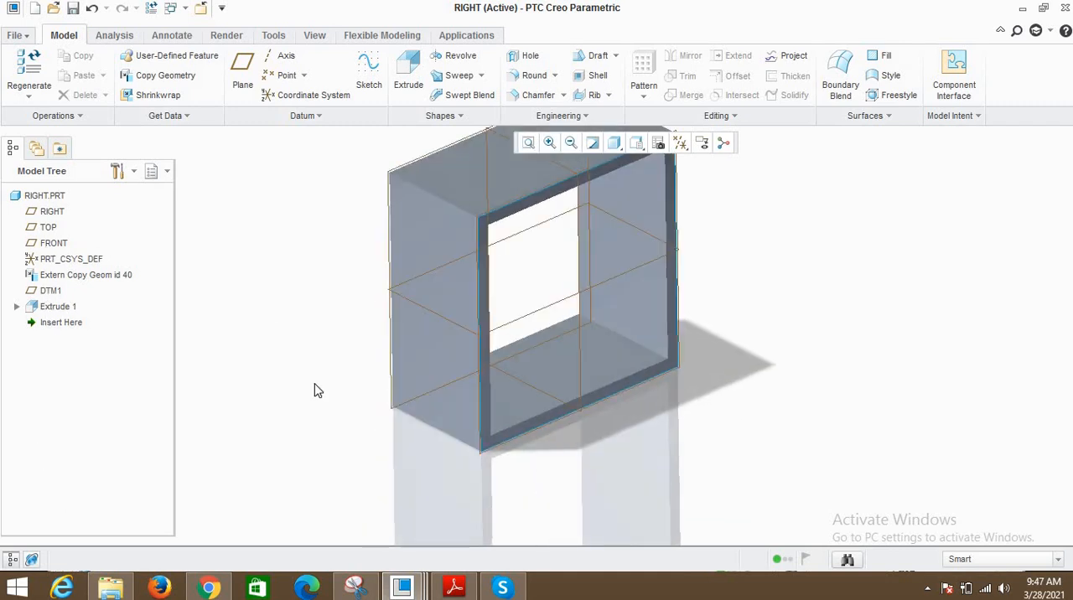
pyautogui.hotkey('ctrl', 's')
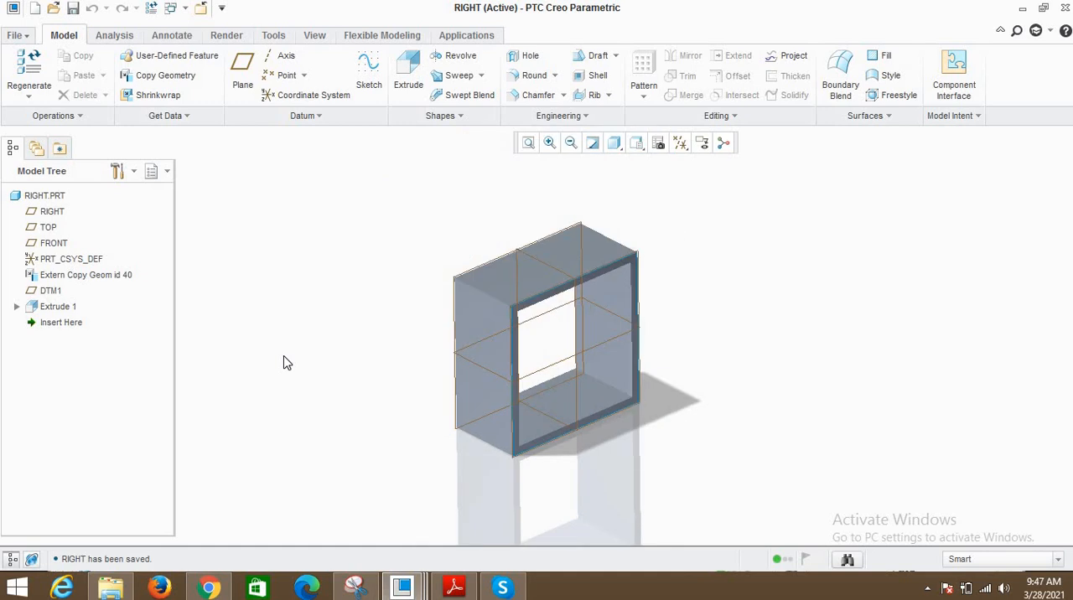
# - Create a new solid part named Left using the default template
pyautogui.click(528, 142)
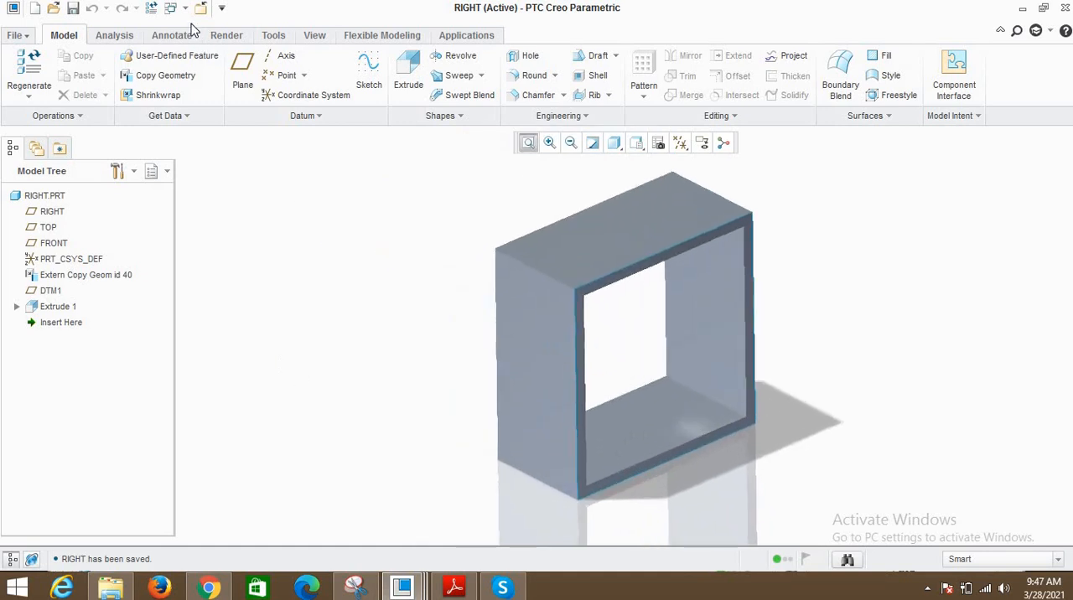
pyautogui.click(34, 10)
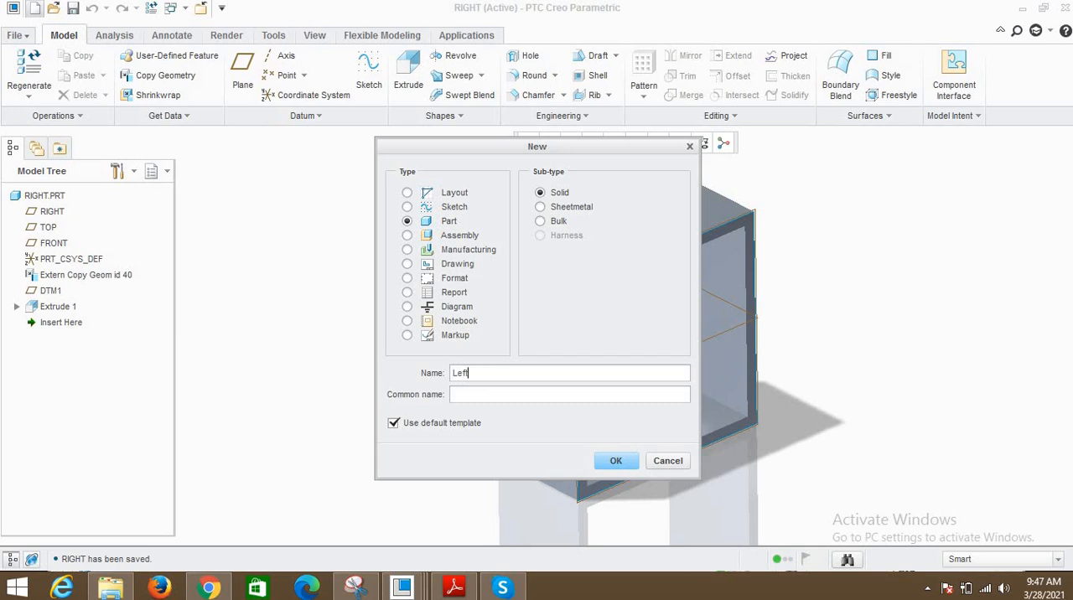
pyautogui.click(616, 460)
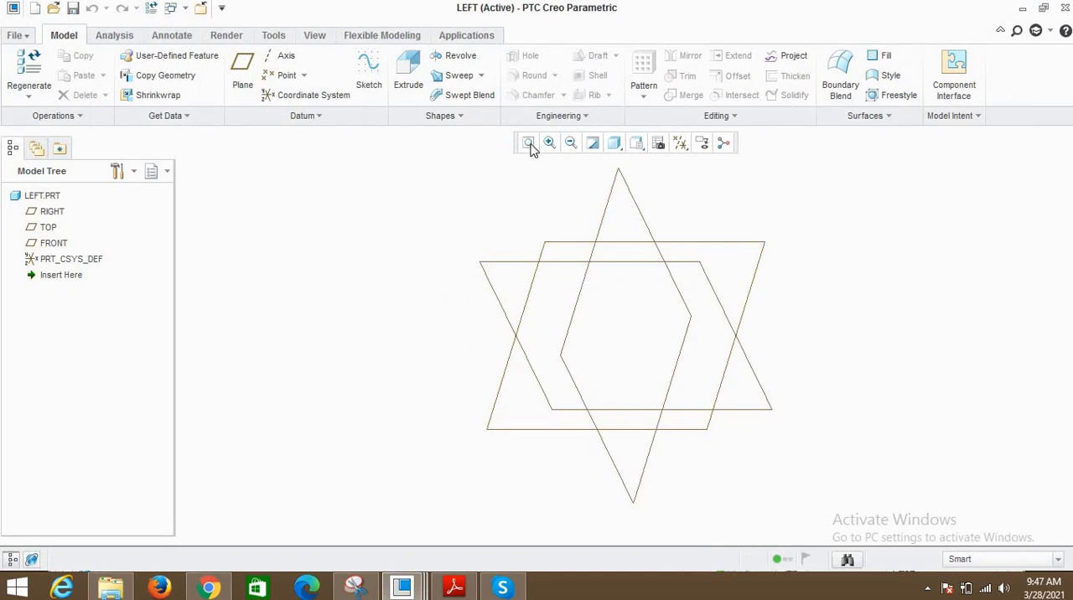
# - Start a Copy Geometry feature in LEFT.PRT that references skeleton.asm with Default placement
pyautogui.click(159, 77)
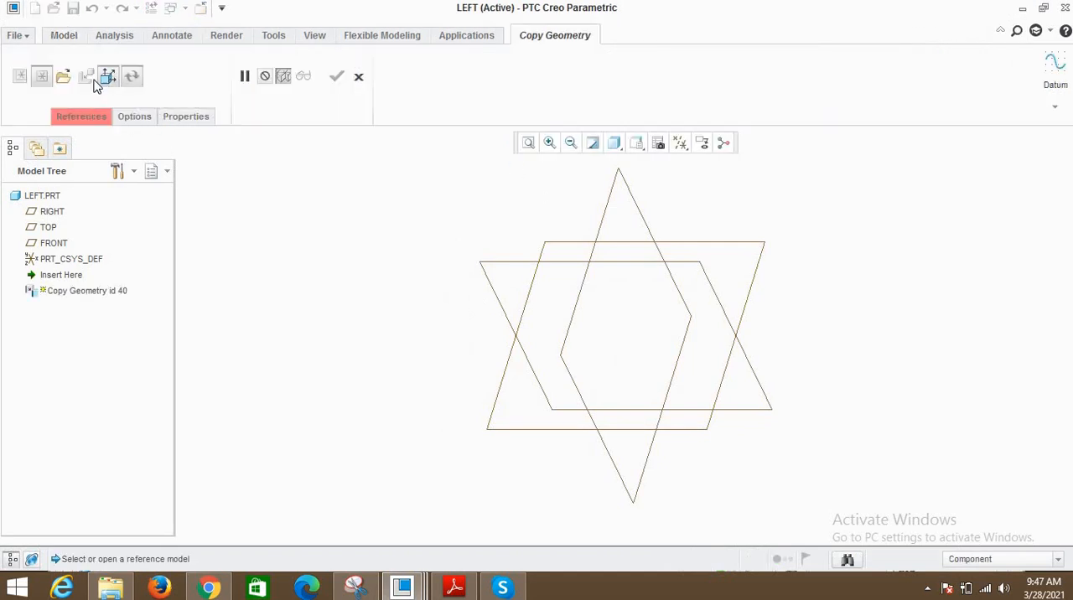
pyautogui.click(62, 76)
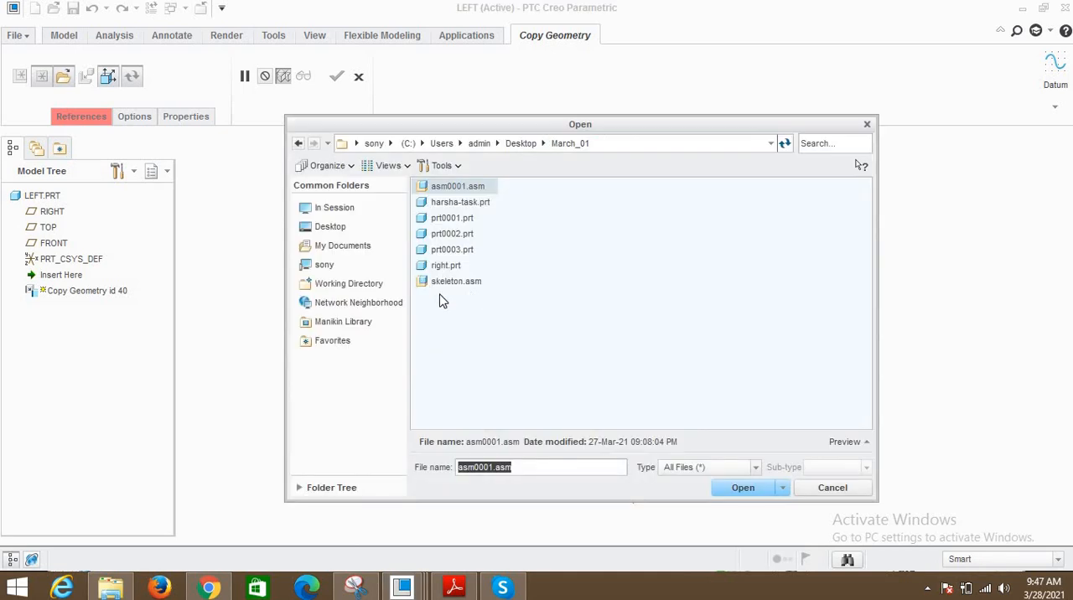
pyautogui.click(448, 282)
pyautogui.click(737, 489)
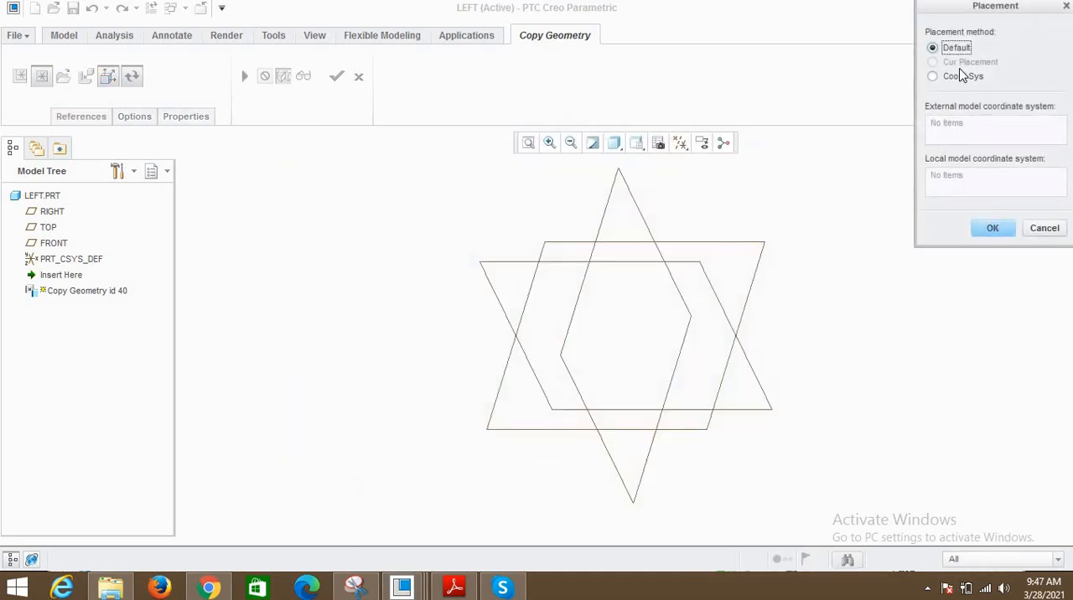
pyautogui.click(992, 228)
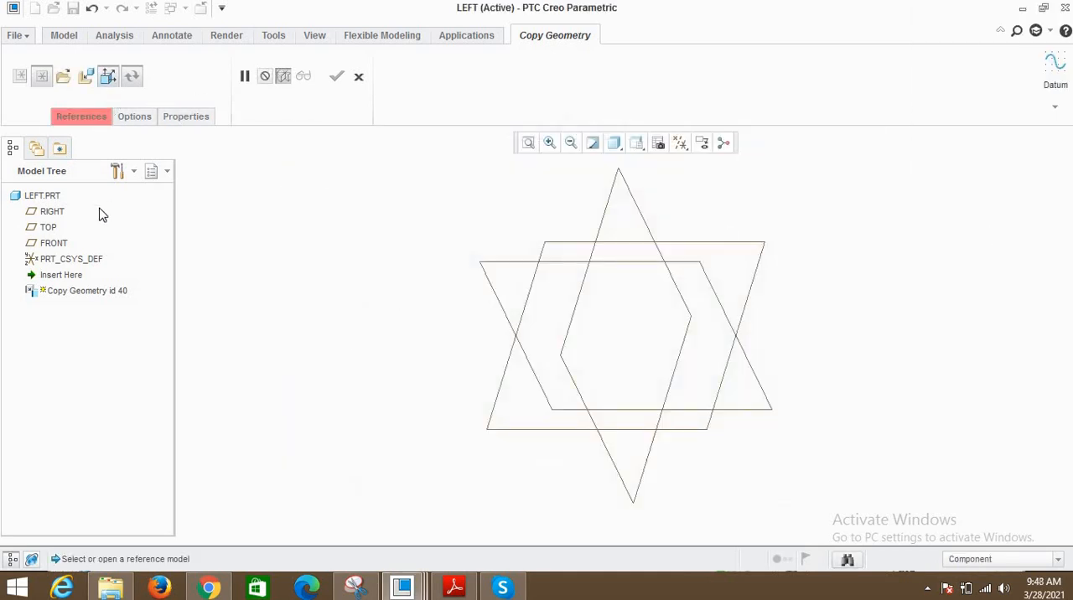
# - Lift the published-geometry-only restriction and display features in the SKELETON.ASM model tree
pyautogui.click(110, 77)
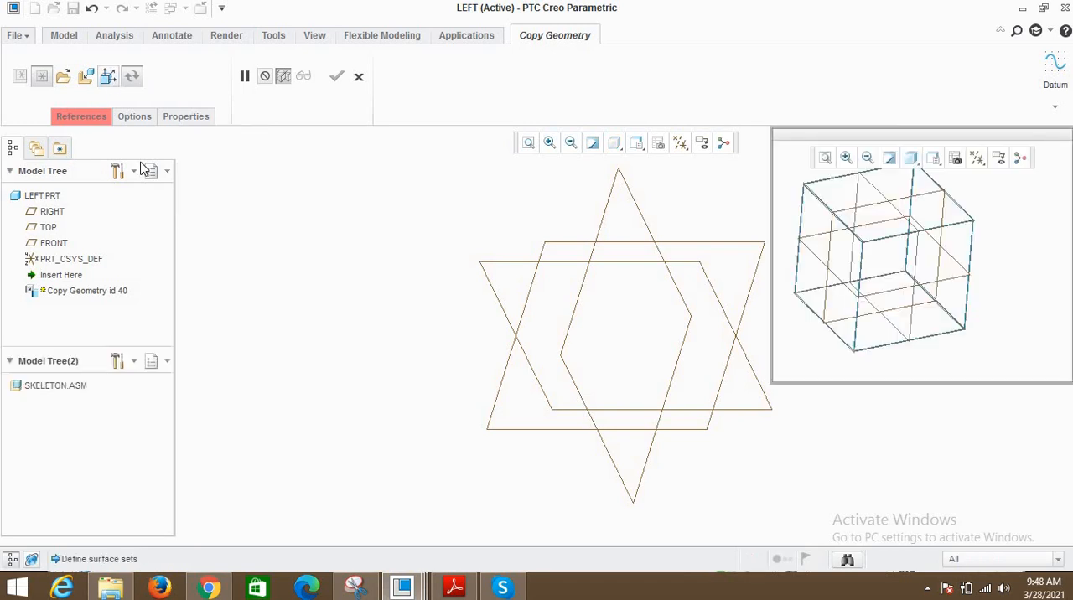
pyautogui.click(131, 362)
pyautogui.click(160, 384)
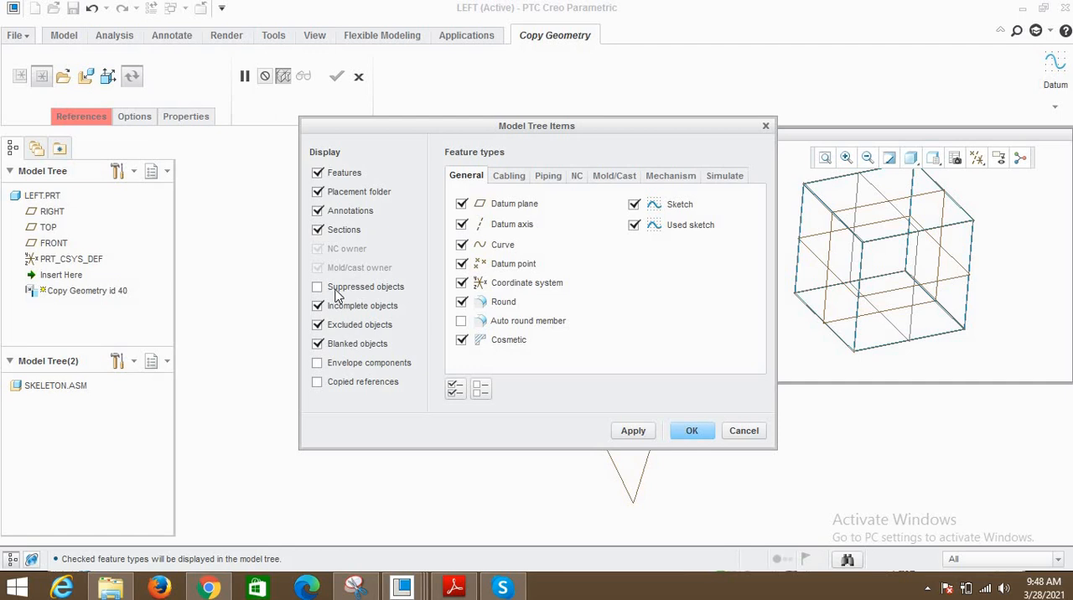
pyautogui.click(641, 436)
pyautogui.click(690, 431)
# - Expand the SKELETON.ASM footer, copy published geometry only, and select Published Geometry id 83
pyautogui.scroll(-2, 117, 497)
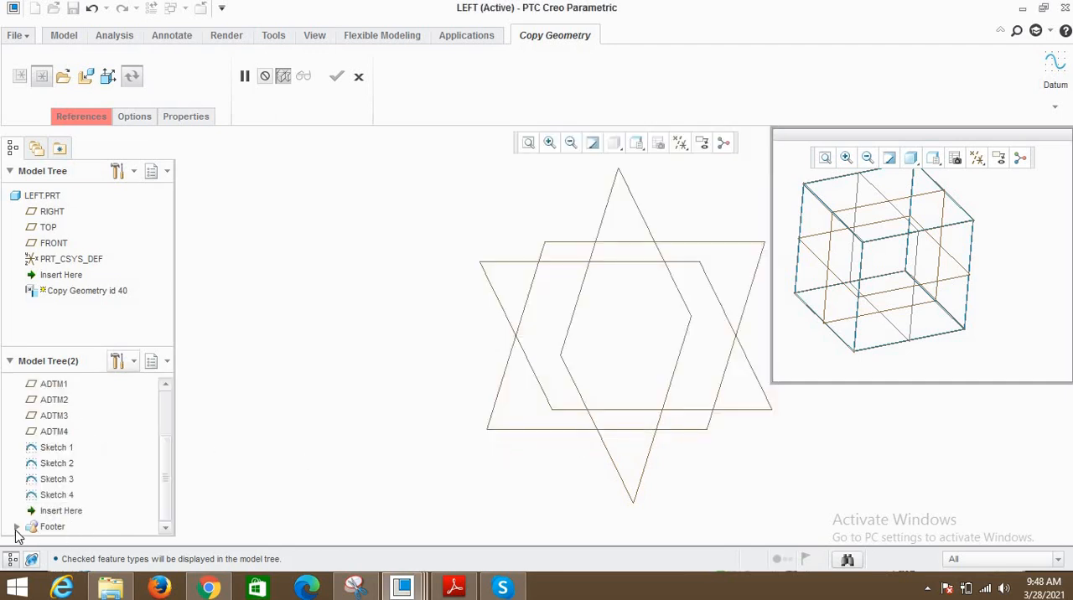
pyautogui.click(16, 527)
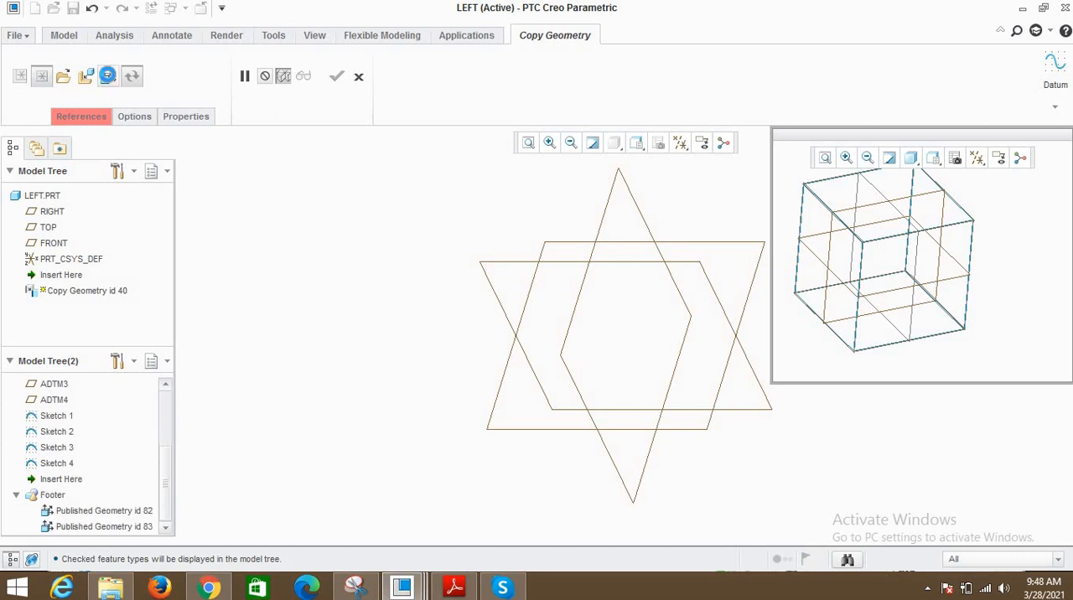
pyautogui.click(107, 76)
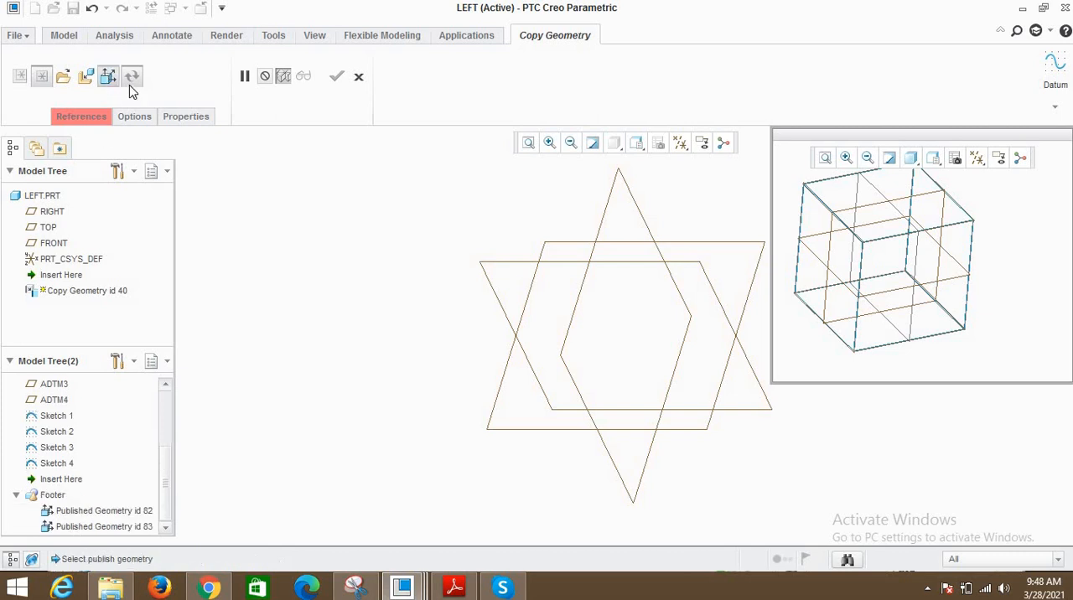
pyautogui.click(84, 526)
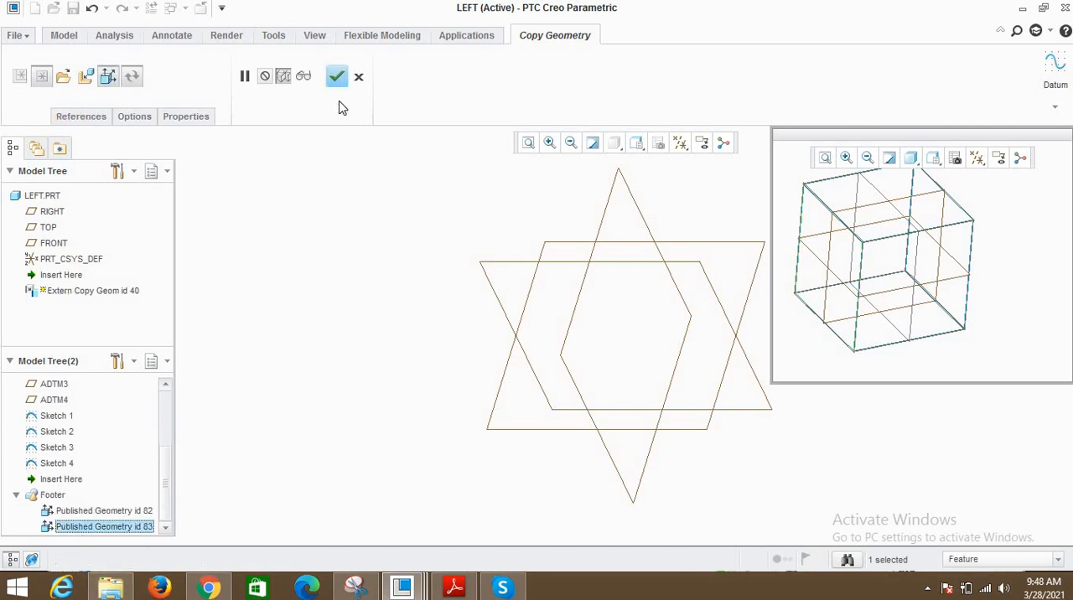
# - Complete the external Copy Geometry feature in LEFT.PRT and clear the selection
pyautogui.click(336, 78)
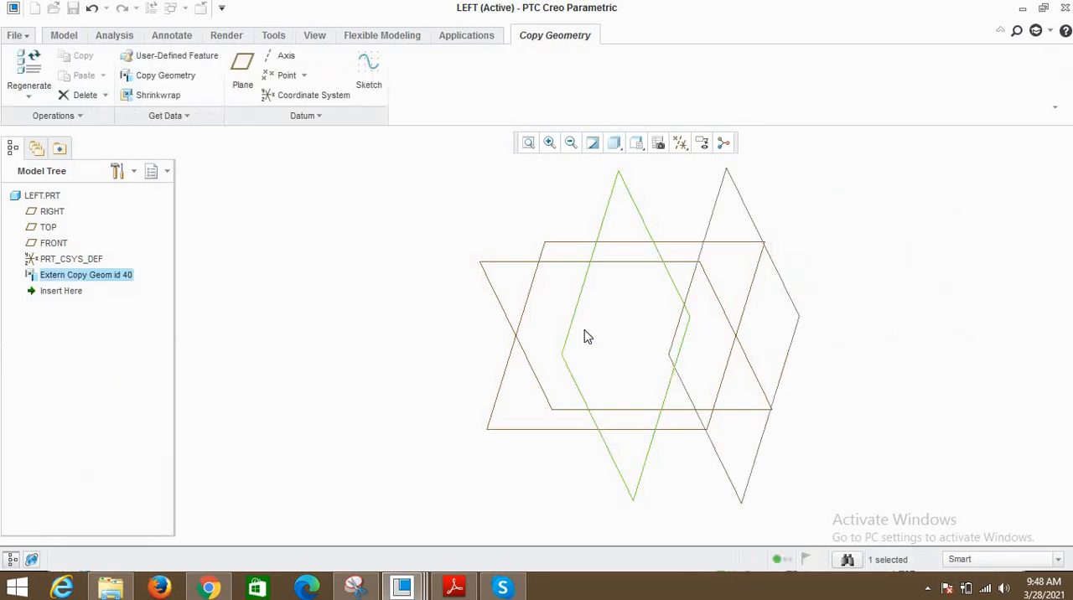
pyautogui.moveTo(584, 335); pyautogui.dragTo(716, 323, button='middle')
pyautogui.click(386, 272)
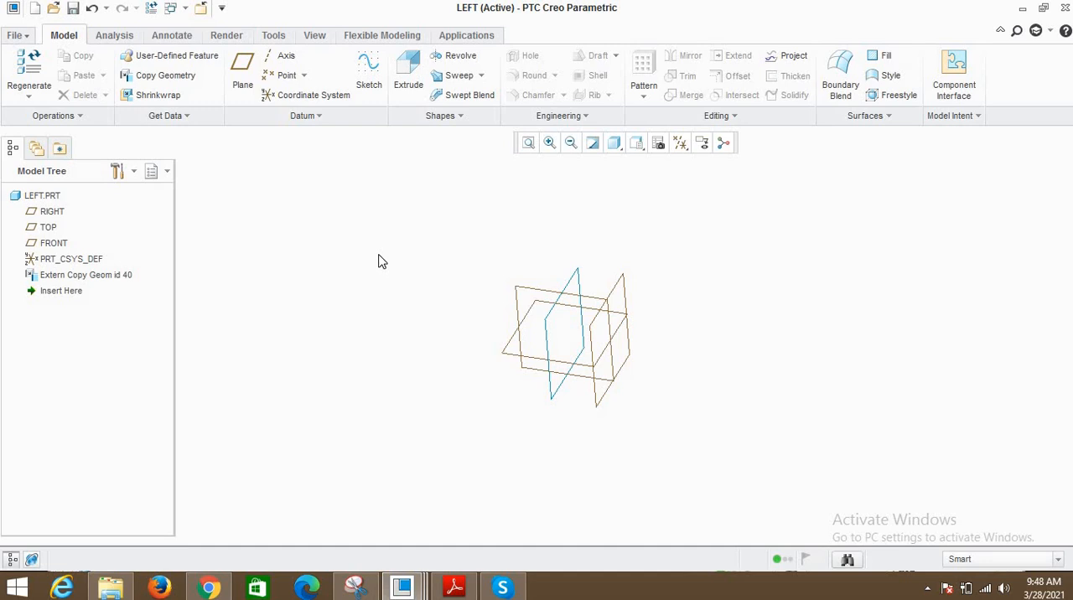
# - Create a datum plane through the copied square curve in LEFT.PRT
pyautogui.click(247, 63)
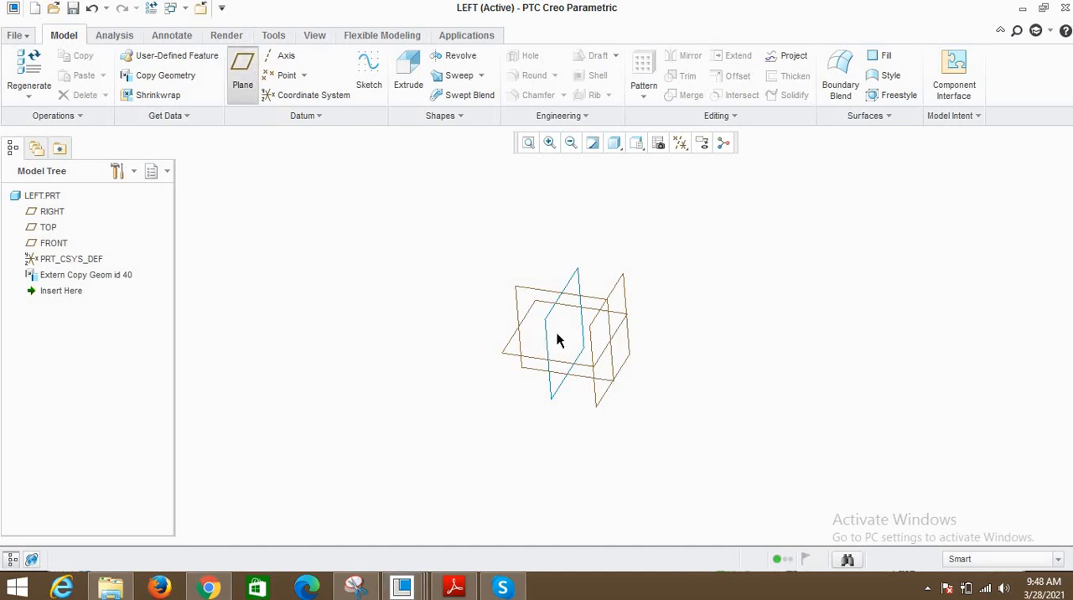
pyautogui.keyDown('ctrl'); pyautogui.click(579, 416); pyautogui.keyUp('ctrl')
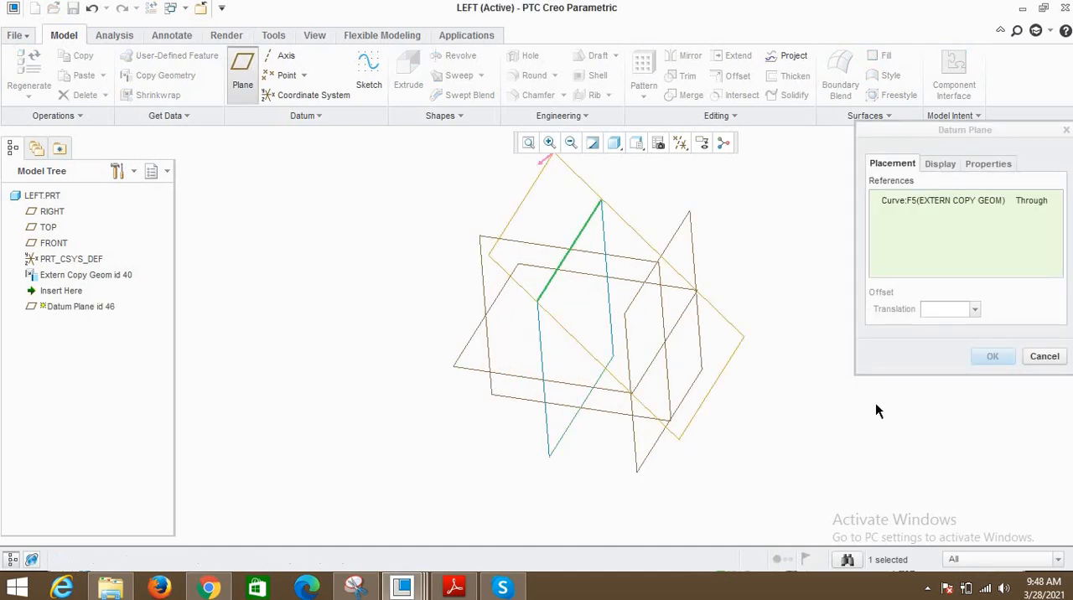
pyautogui.click(990, 360)
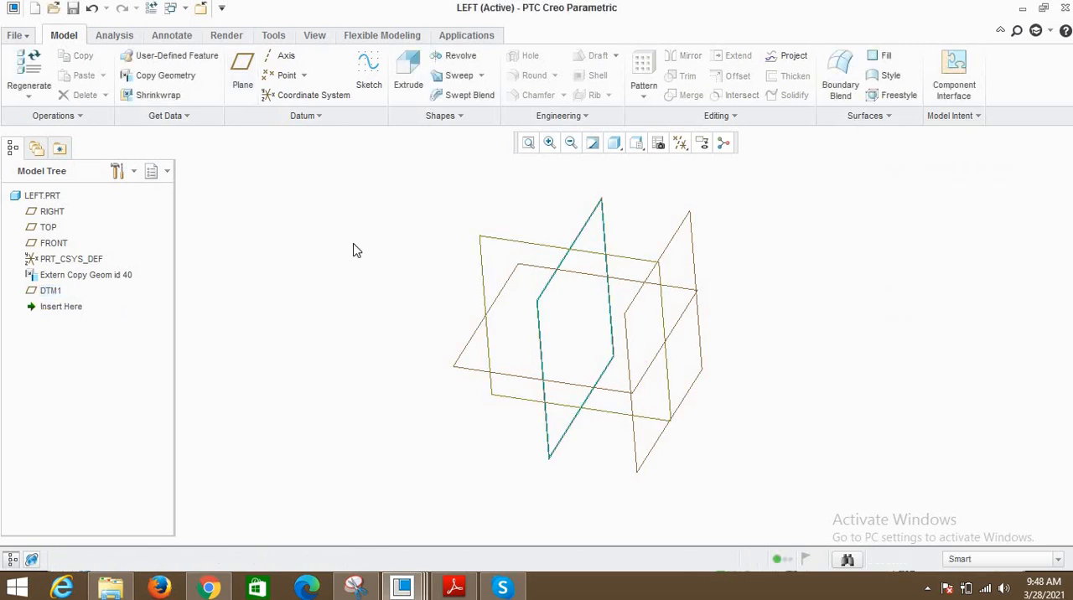
# - Start an Extrude sketch on DTM1 and project the copied square into it as a loop
pyautogui.click(58, 293)
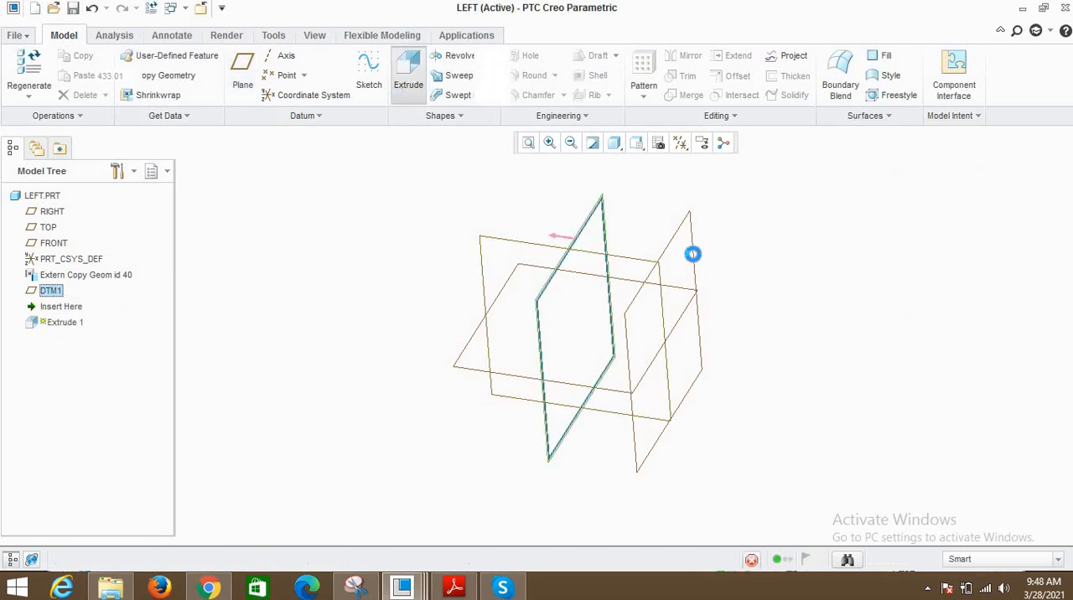
pyautogui.click(680, 143)
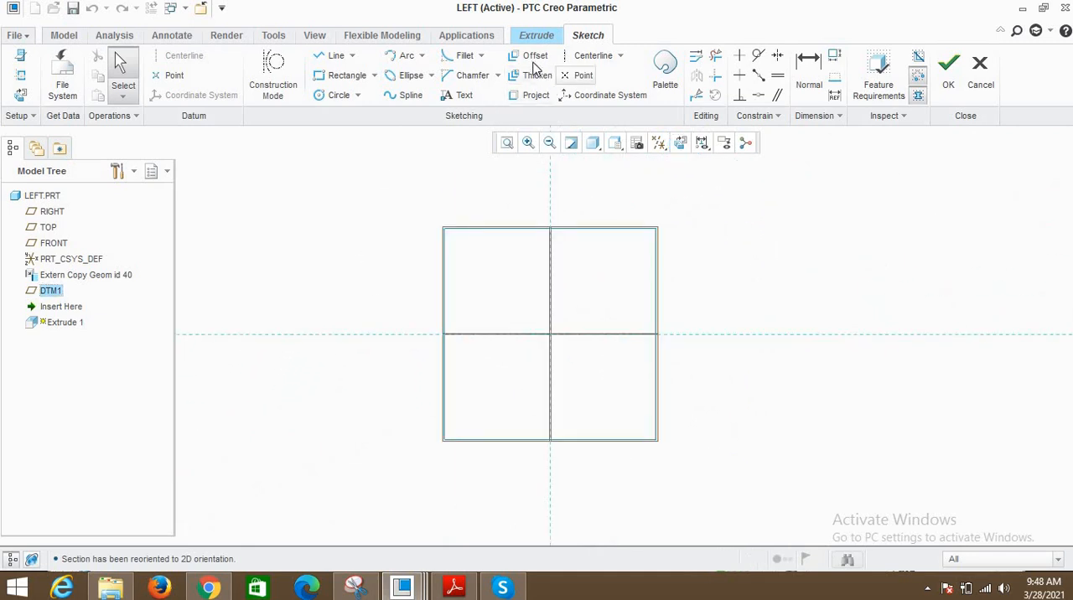
pyautogui.click(532, 94)
pyautogui.click(1023, 63)
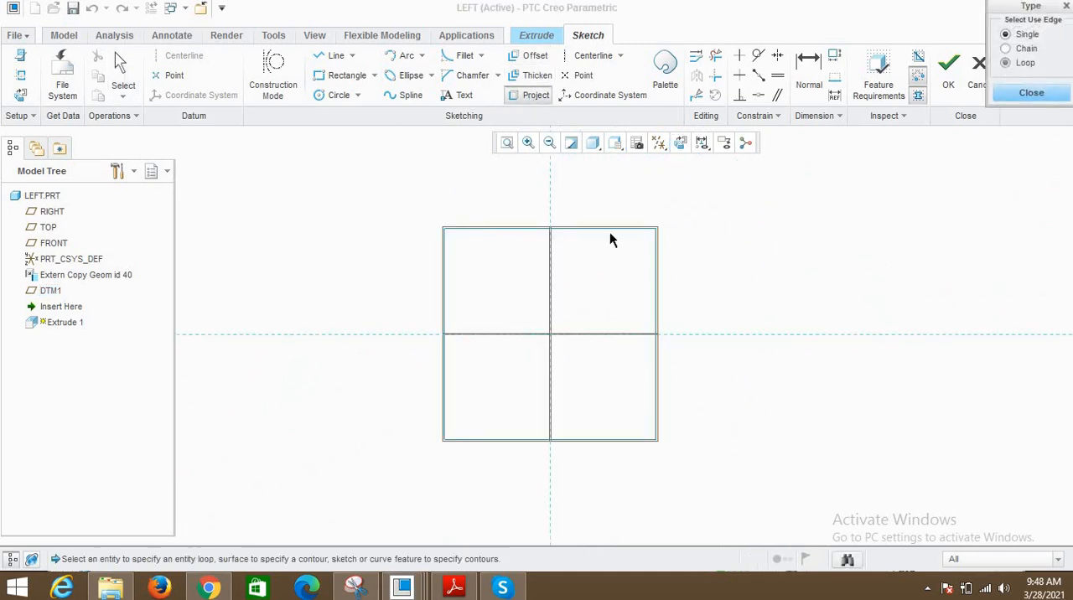
pyautogui.click(578, 228)
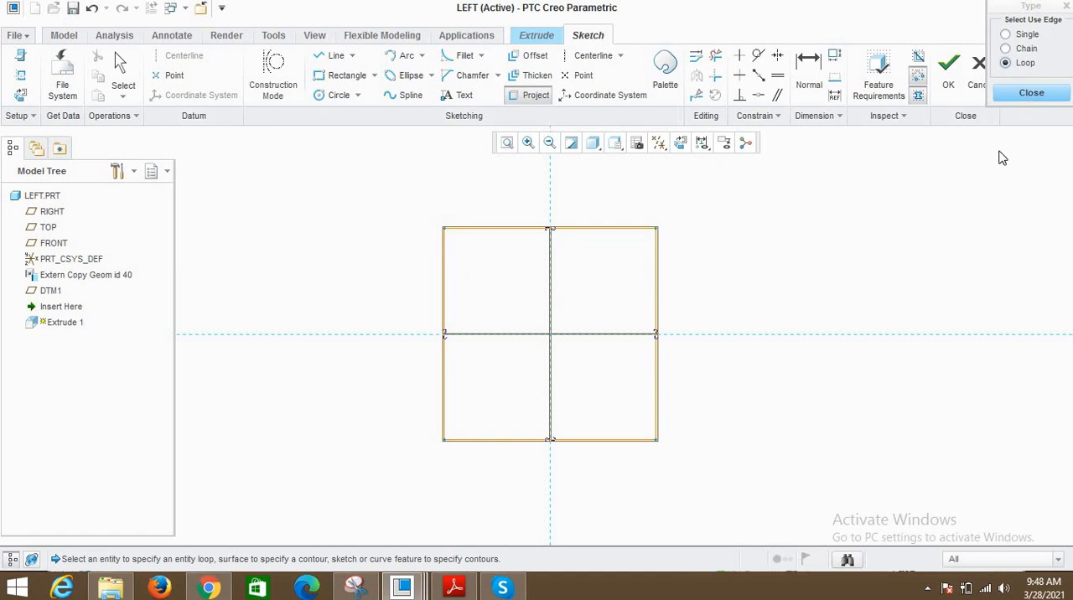
pyautogui.click(1031, 94)
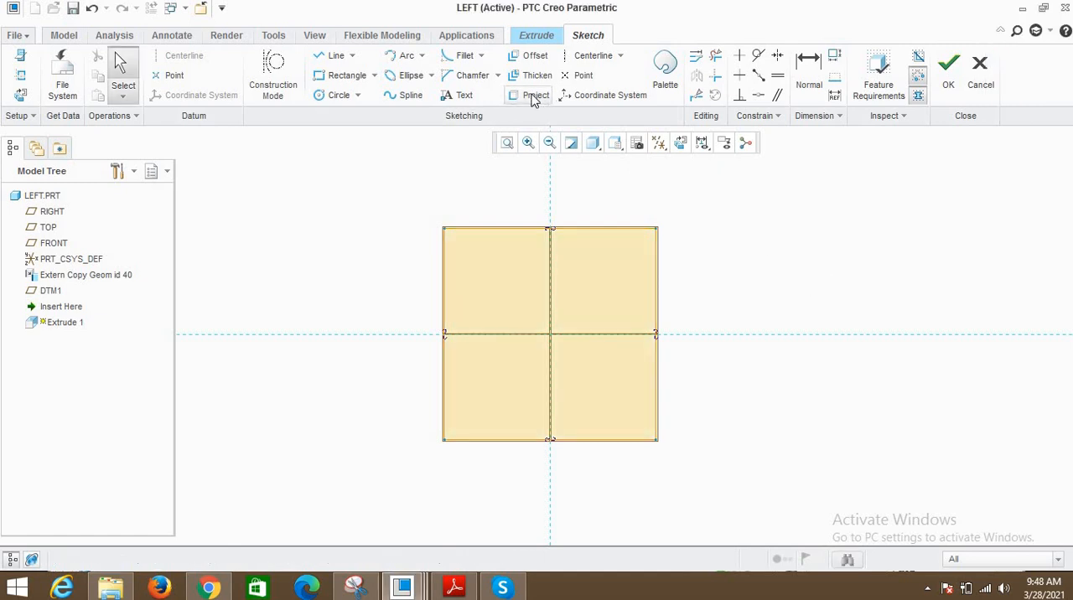
# - Offset the square loop inward by 50 to form a frame profile and finish the sketch
pyautogui.click(530, 55)
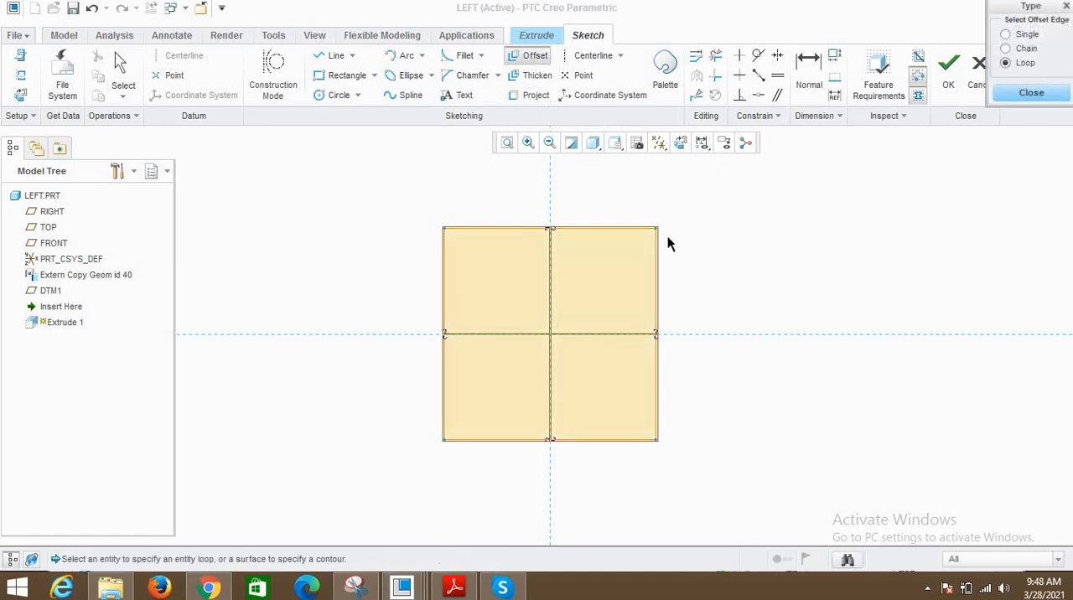
pyautogui.click(636, 228)
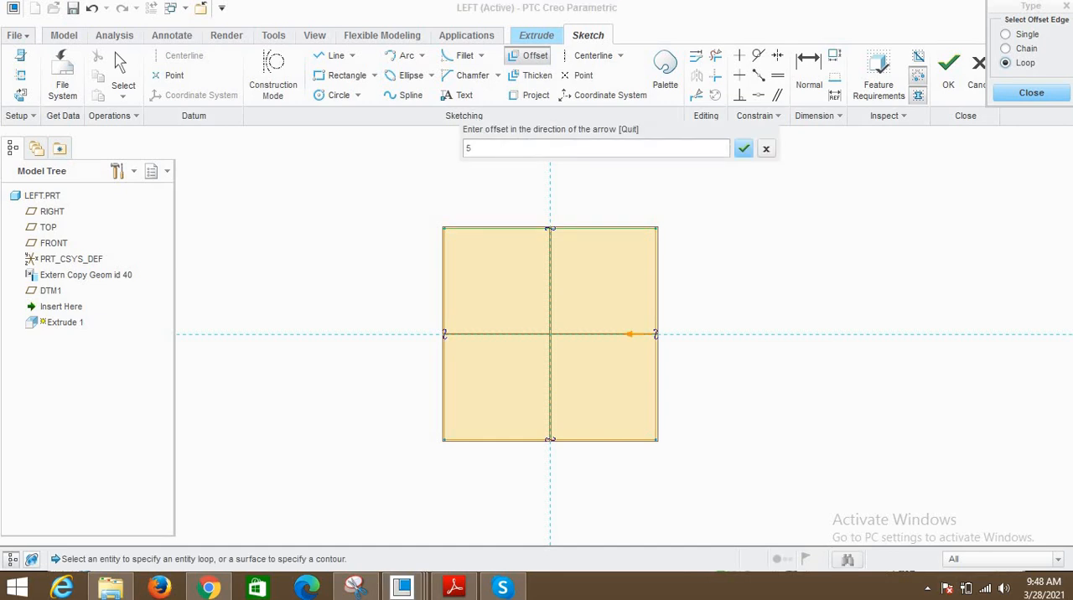
pyautogui.press('Return')
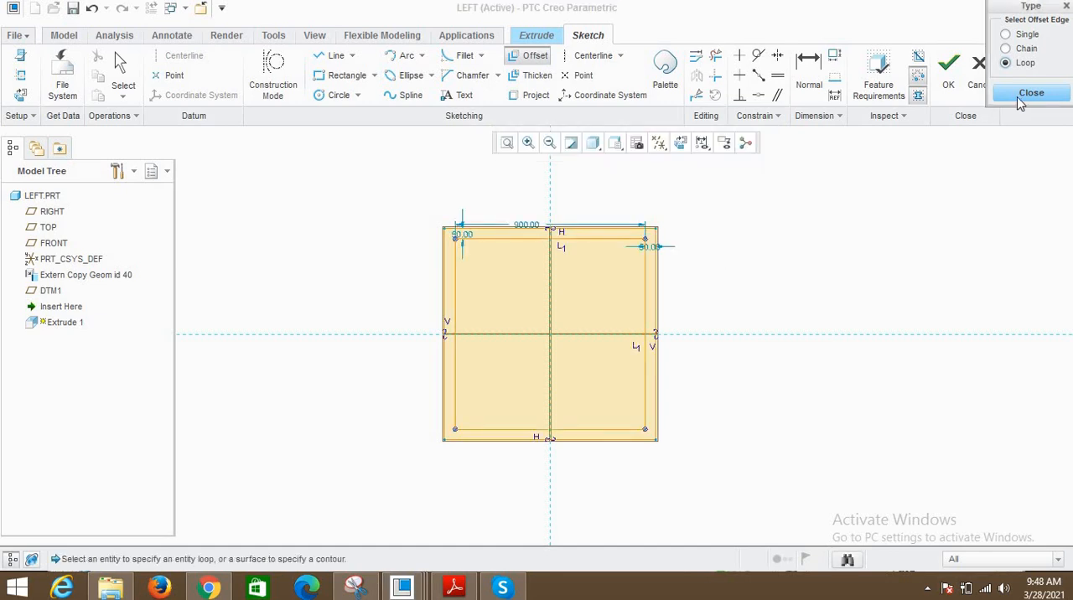
pyautogui.click(1021, 99)
pyautogui.moveTo(347, 169); pyautogui.dragTo(766, 501)
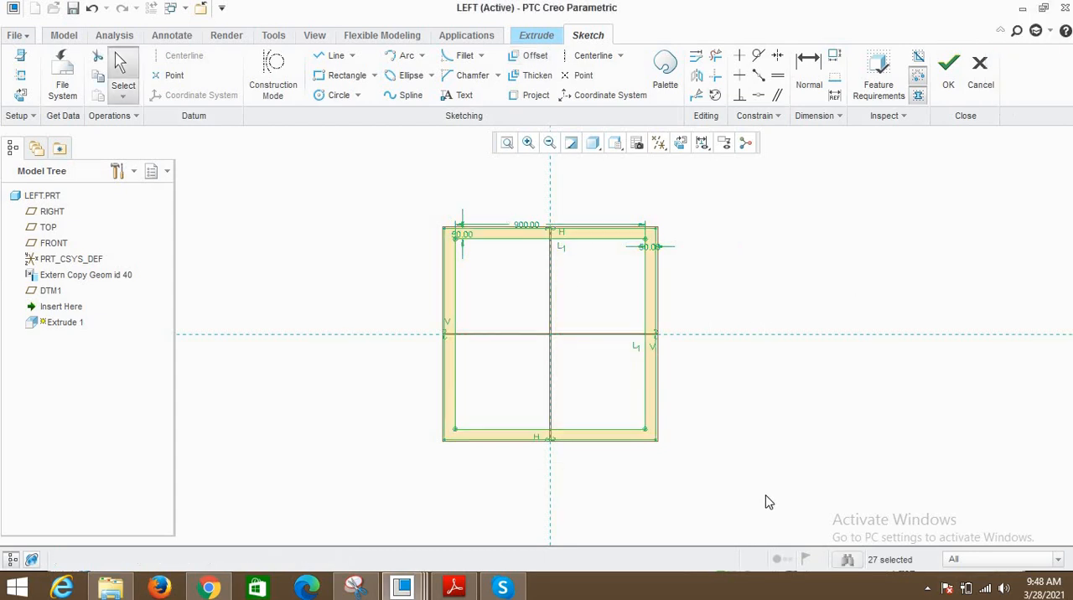
pyautogui.click(948, 67)
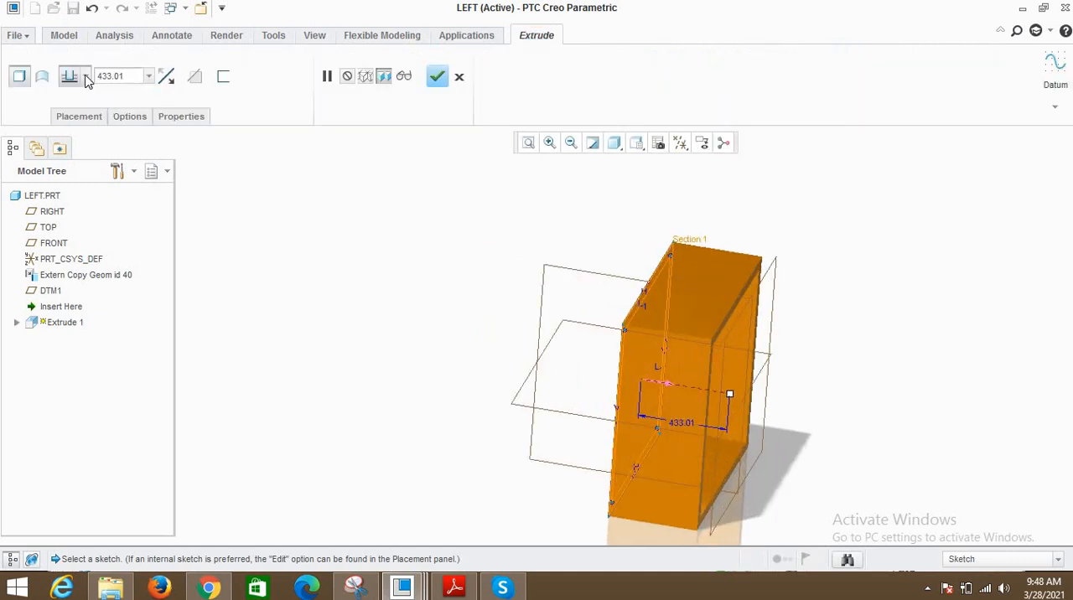
# - Extrude the frame profile up to the RIGHT datum plane as the selected depth reference
pyautogui.click(86, 77)
pyautogui.click(75, 153)
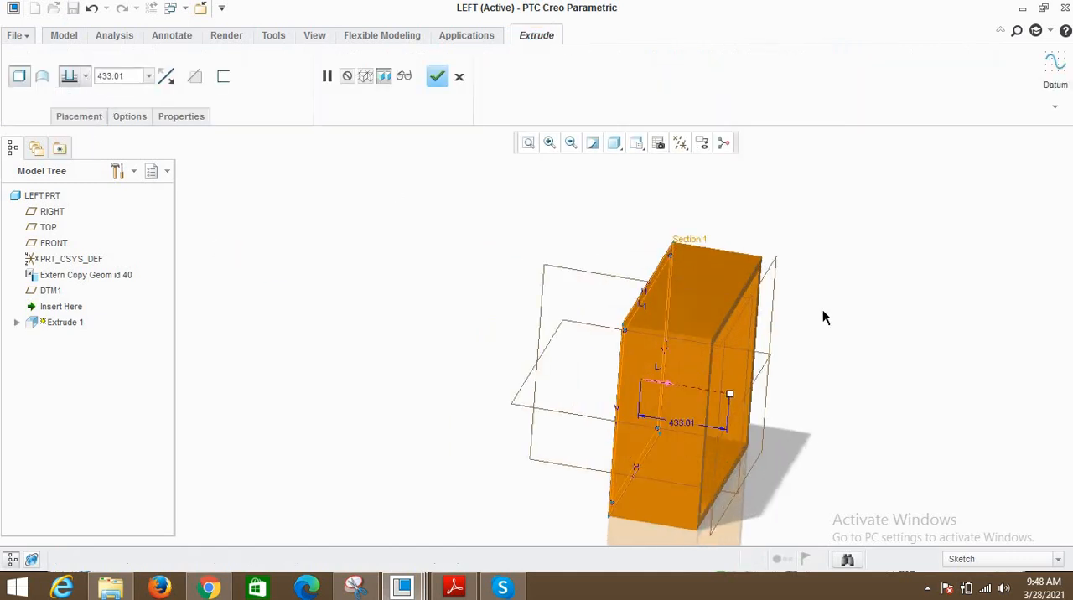
pyautogui.click(767, 277)
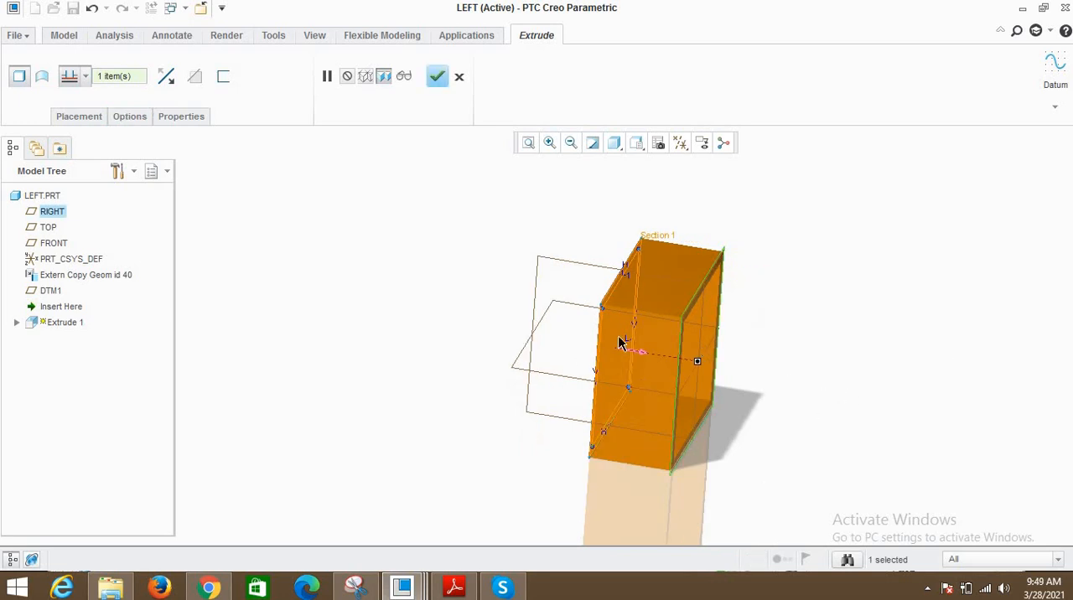
pyautogui.scroll(-1, 466, 306)
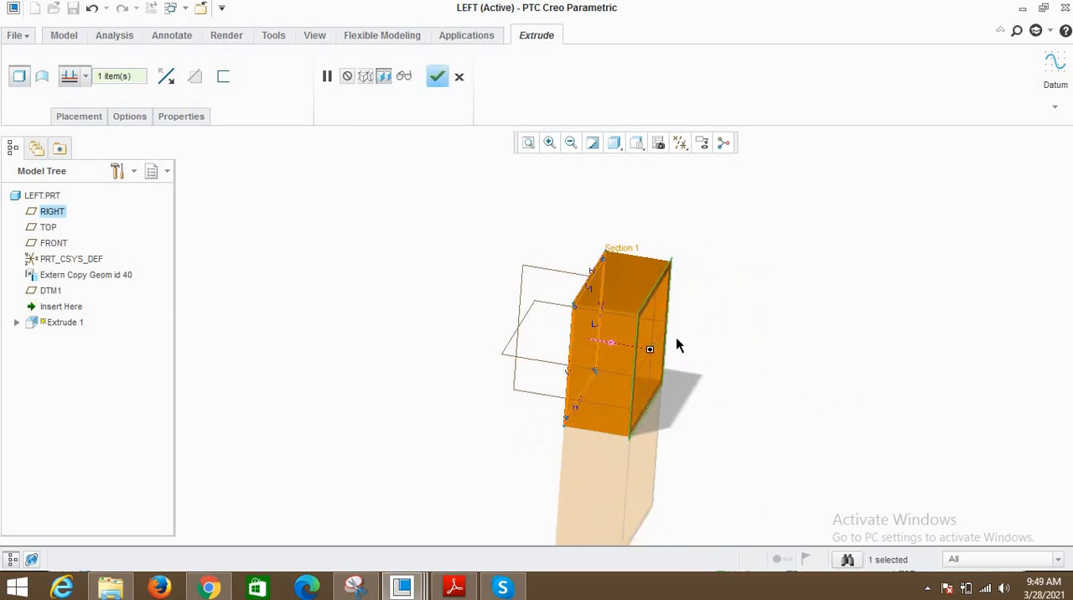
pyautogui.scroll(1, 670, 349)
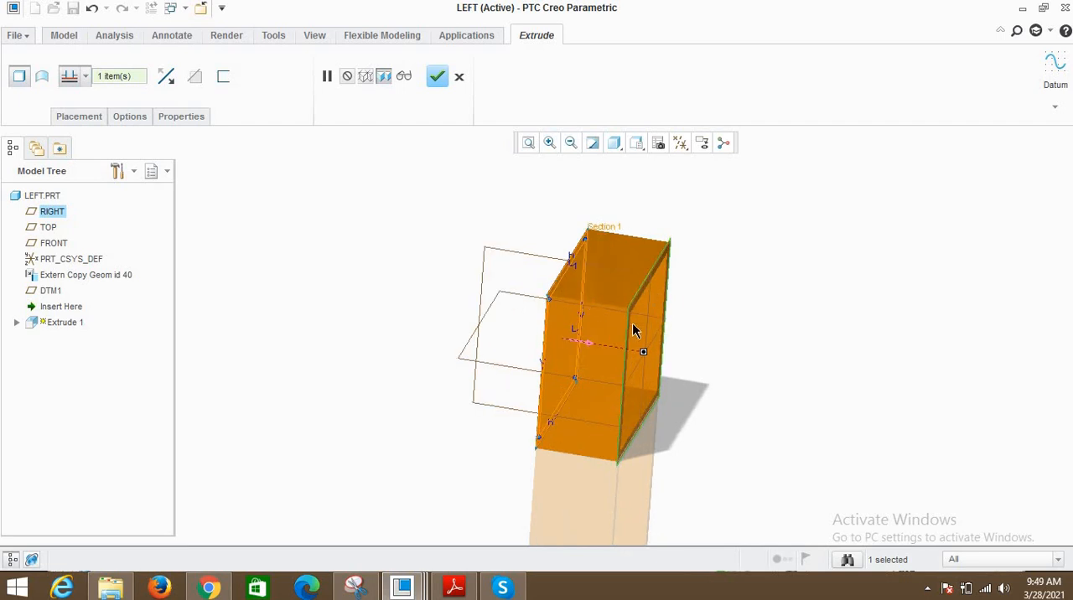
pyautogui.click(438, 78)
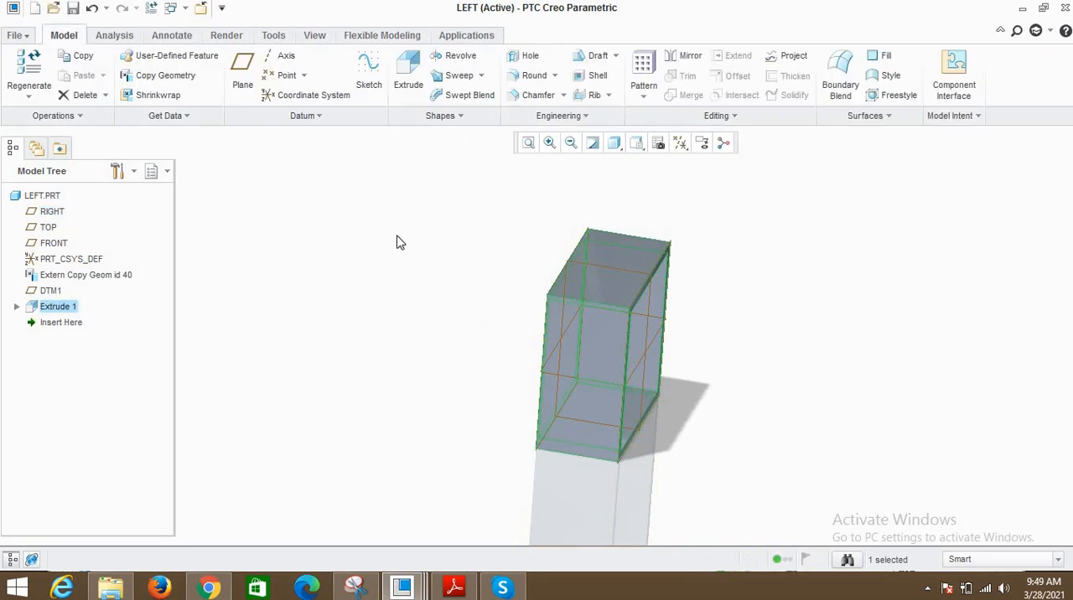
# - Save LEFT.PRT and inspect the extruded frame from another angle
pyautogui.hotkey('ctrl', 's')
pyautogui.press('Return')
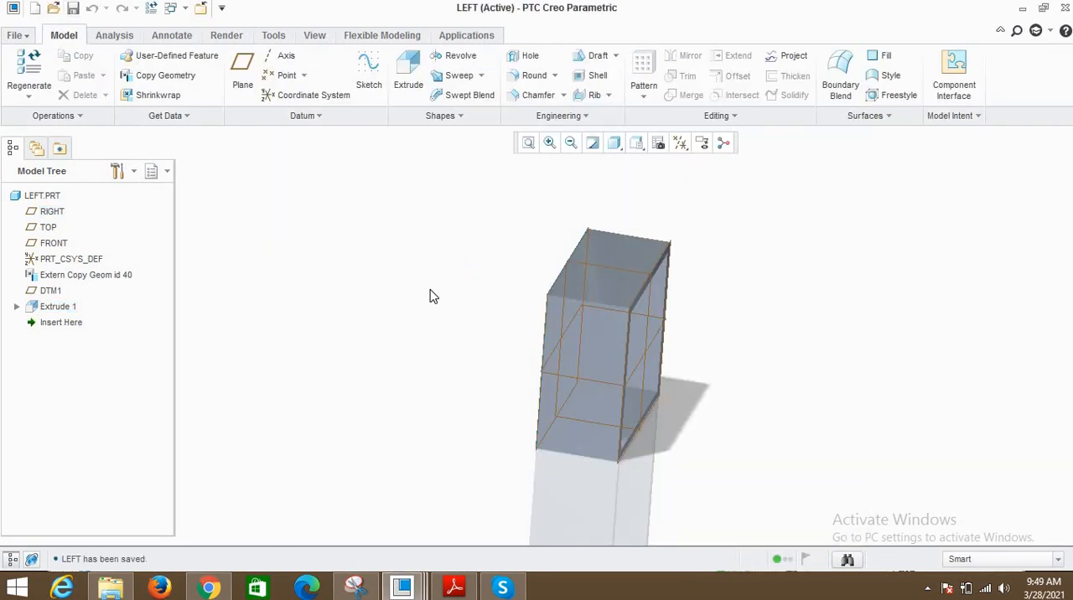
pyautogui.moveTo(528, 325); pyautogui.dragTo(561, 230, button='middle')
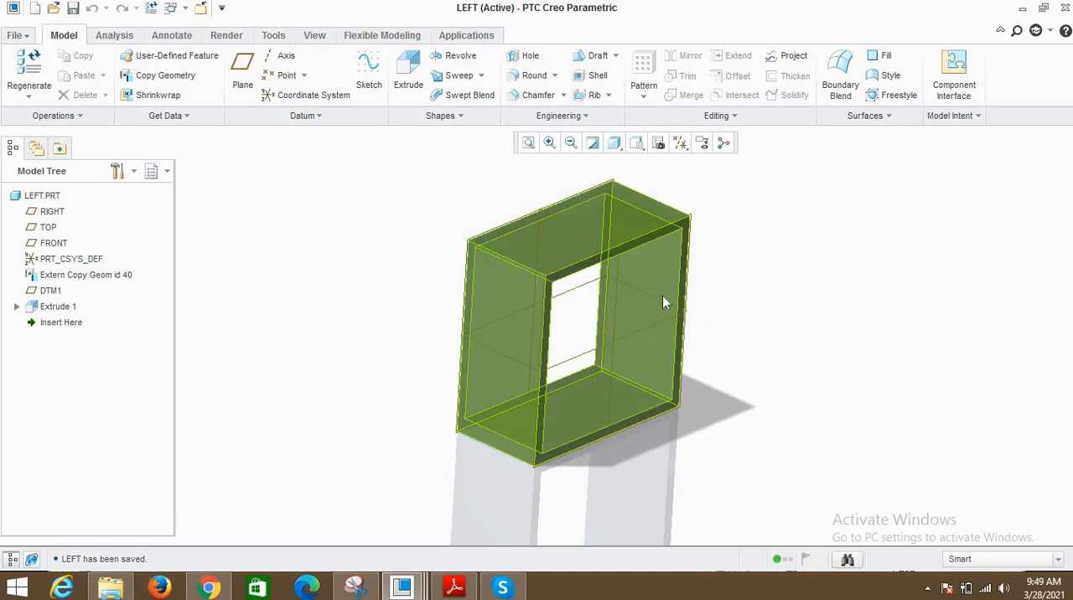
pyautogui.moveTo(656, 382); pyautogui.dragTo(628, 356, button='middle')
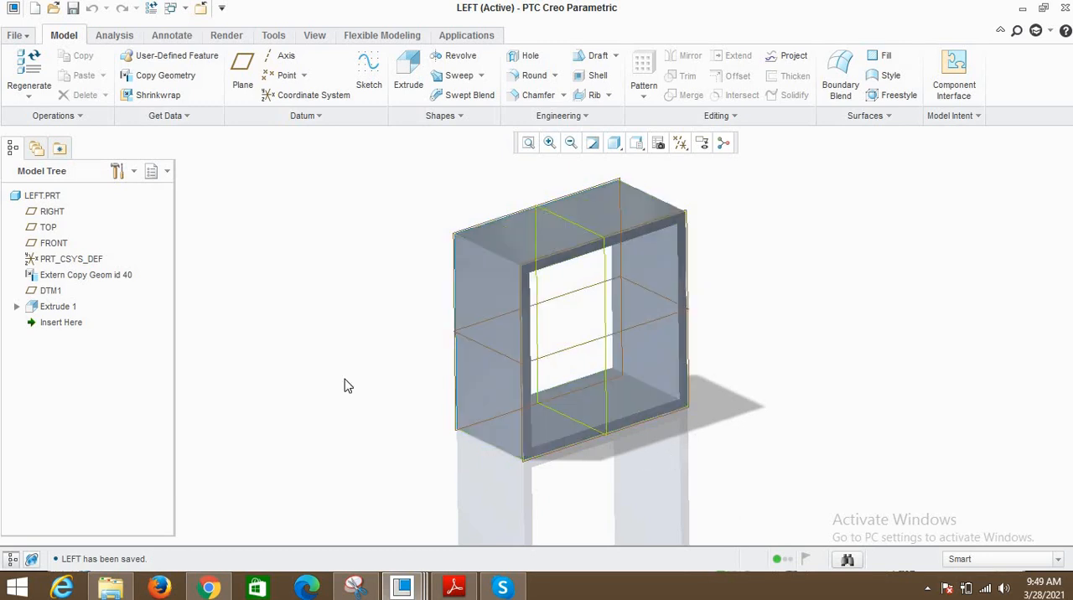
# - Switch to SKELETON.ASM and view the whole skeleton along with its modelling commands
pyautogui.click(186, 8)
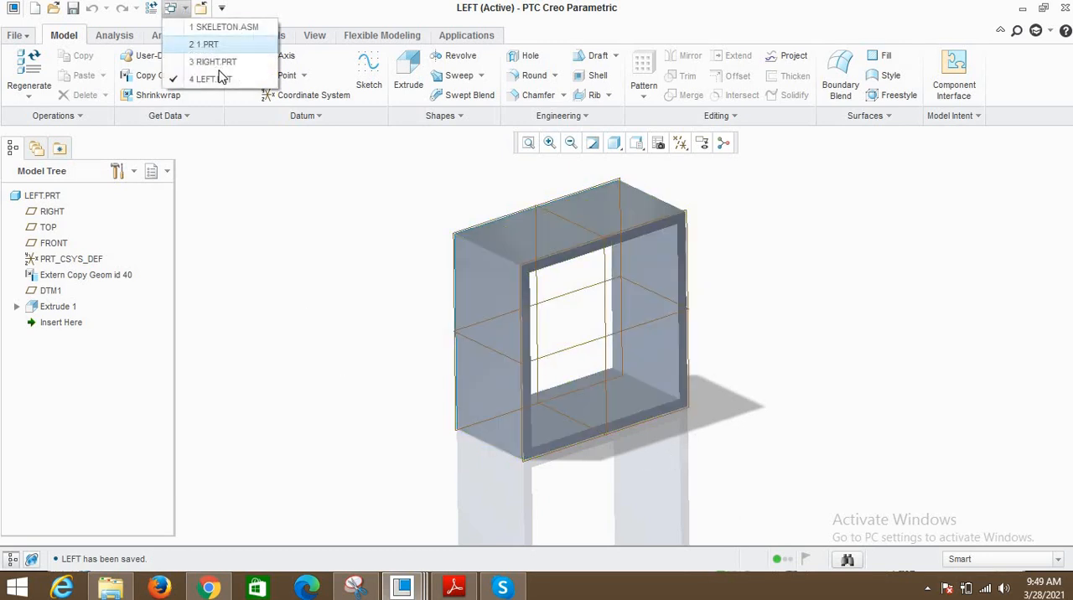
pyautogui.click(217, 28)
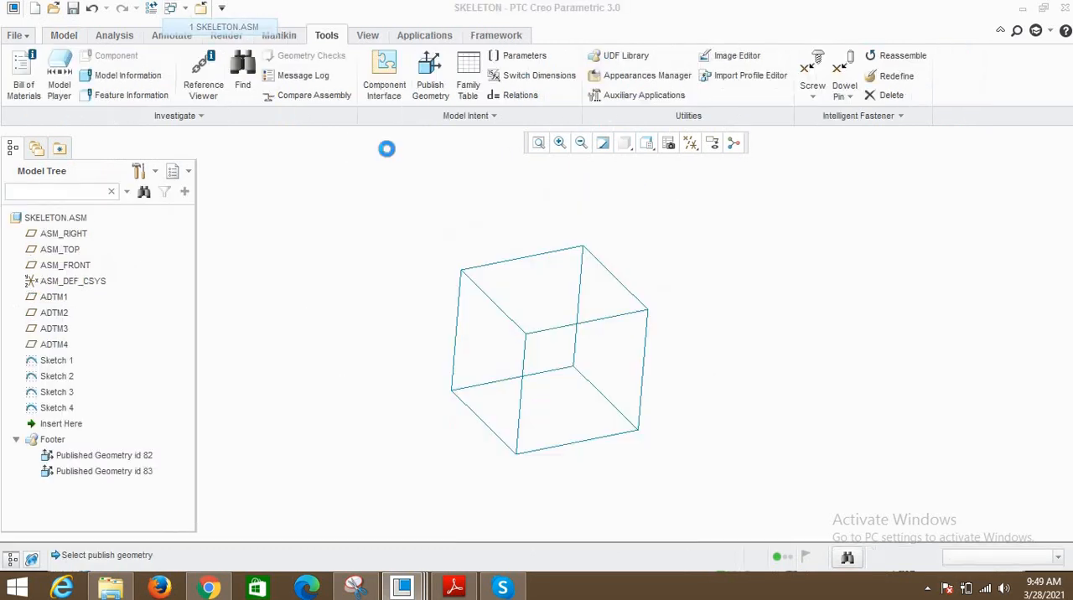
pyautogui.click(538, 144)
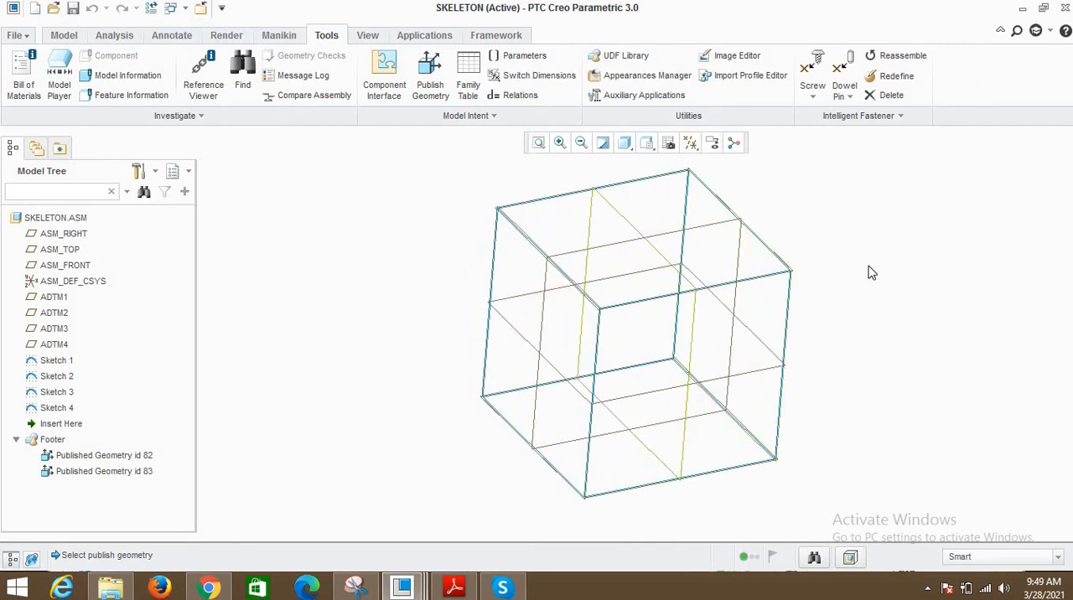
pyautogui.scroll(2, 580, 338)
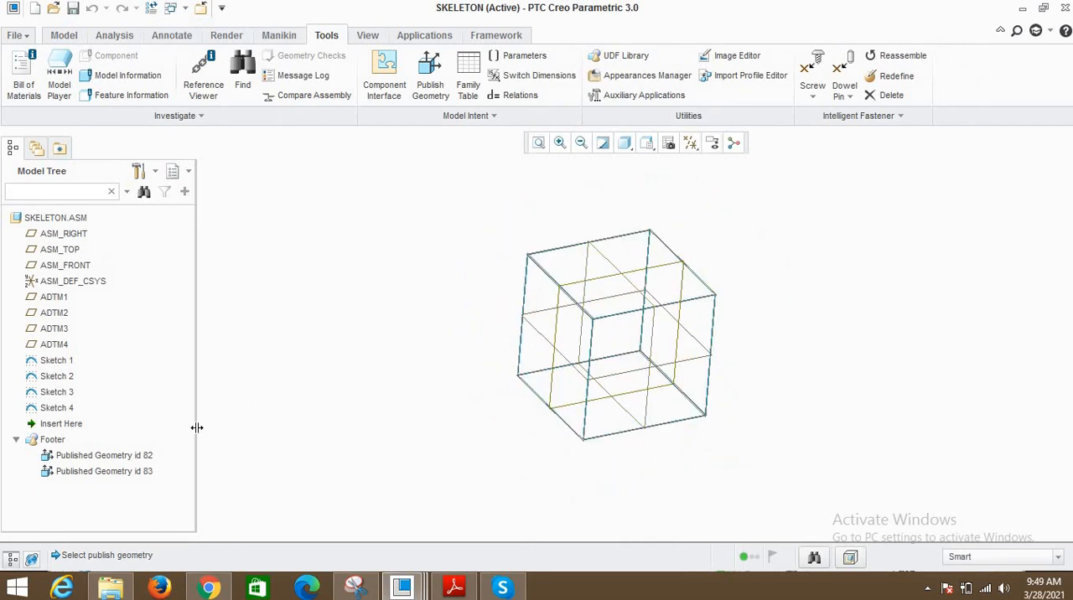
pyautogui.click(63, 35)
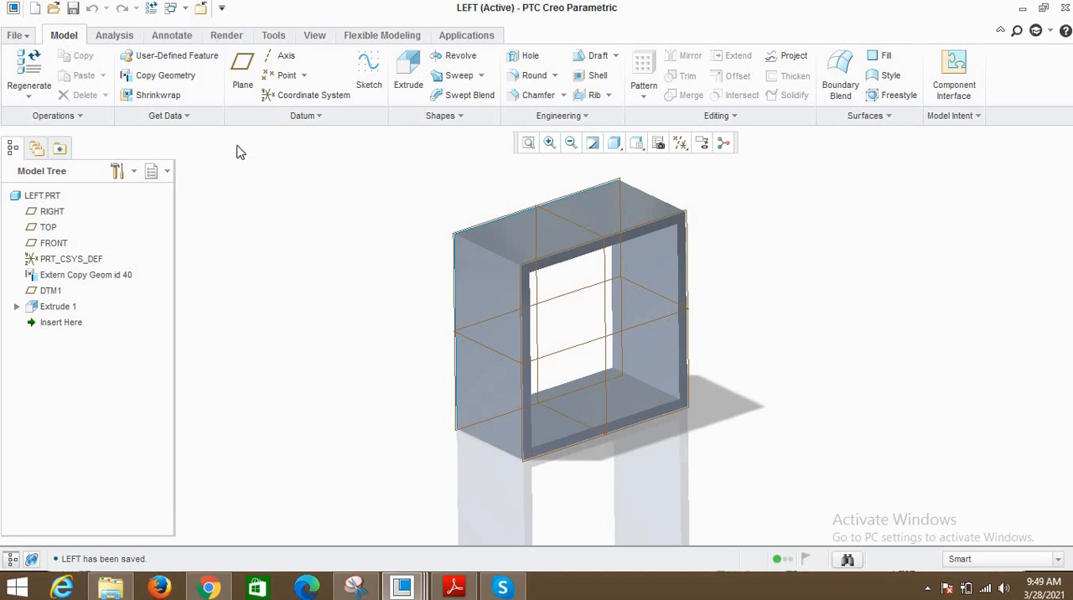
# - Switch to RIGHT.PRT and save it
pyautogui.click(186, 10)
pyautogui.click(214, 59)
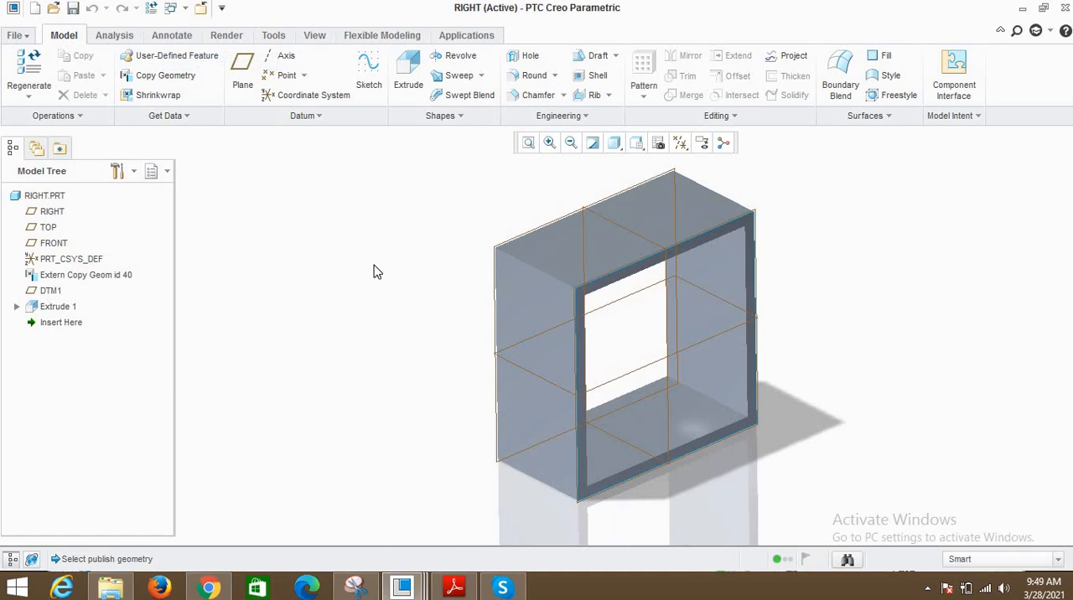
pyautogui.hotkey('ctrl', 's')
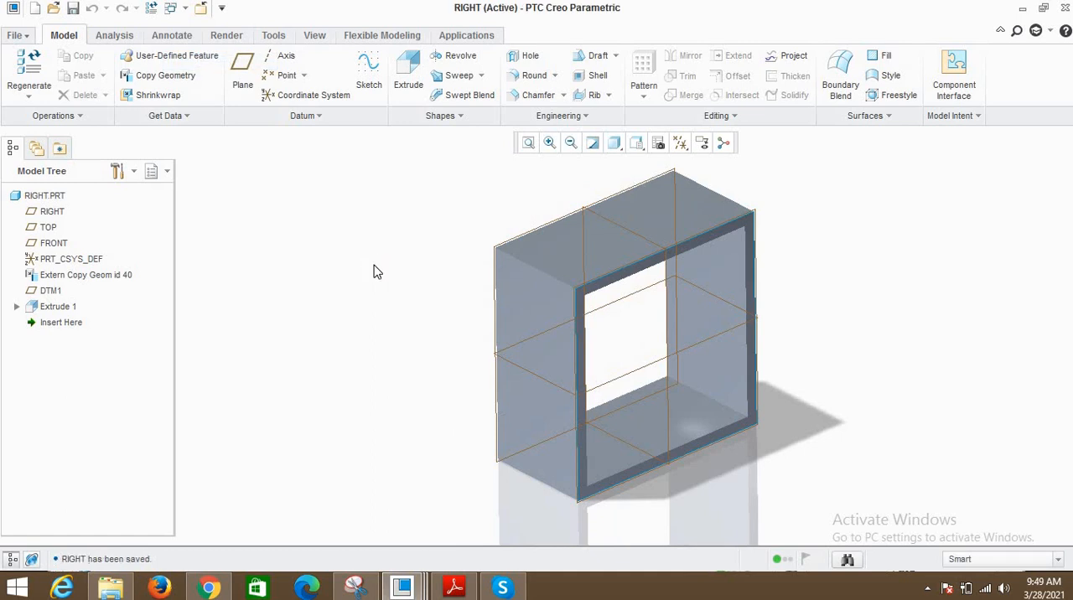
# - Return to SKELETON.ASM and turn off the display of datum planes
pyautogui.click(173, 10)
pyautogui.click(209, 28)
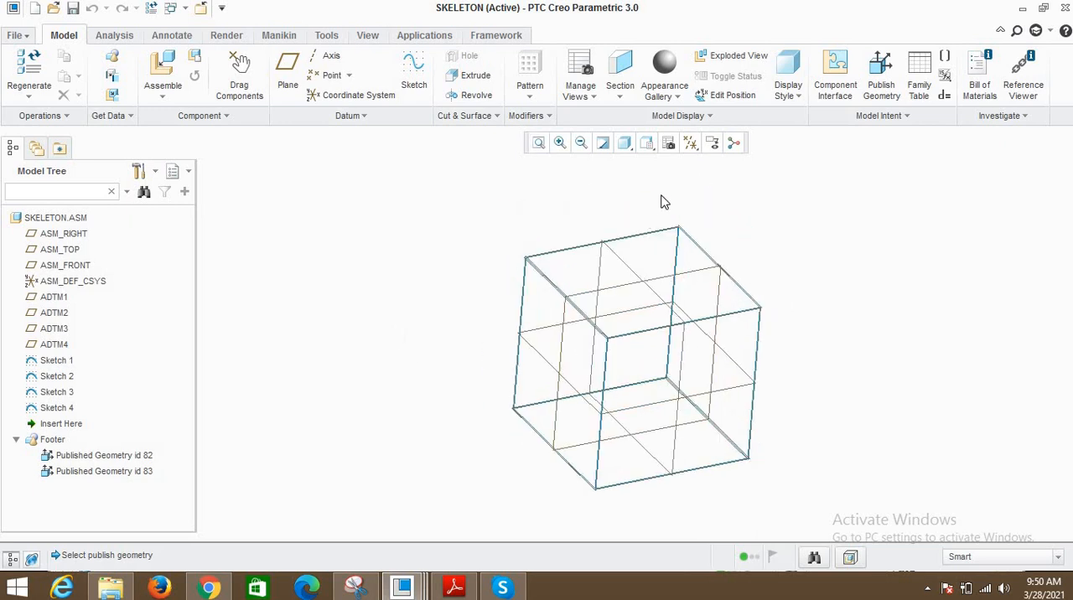
pyautogui.click(690, 143)
pyautogui.click(741, 234)
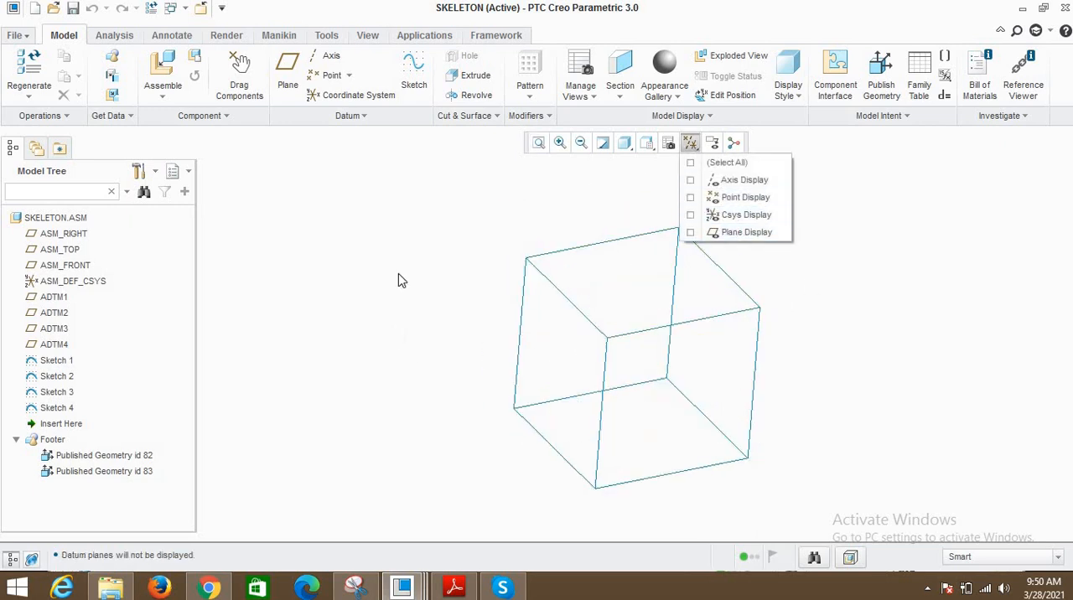
# - Assemble right.prt into the skeleton assembly with a Default constraint and accept the placement
pyautogui.click(162, 75)
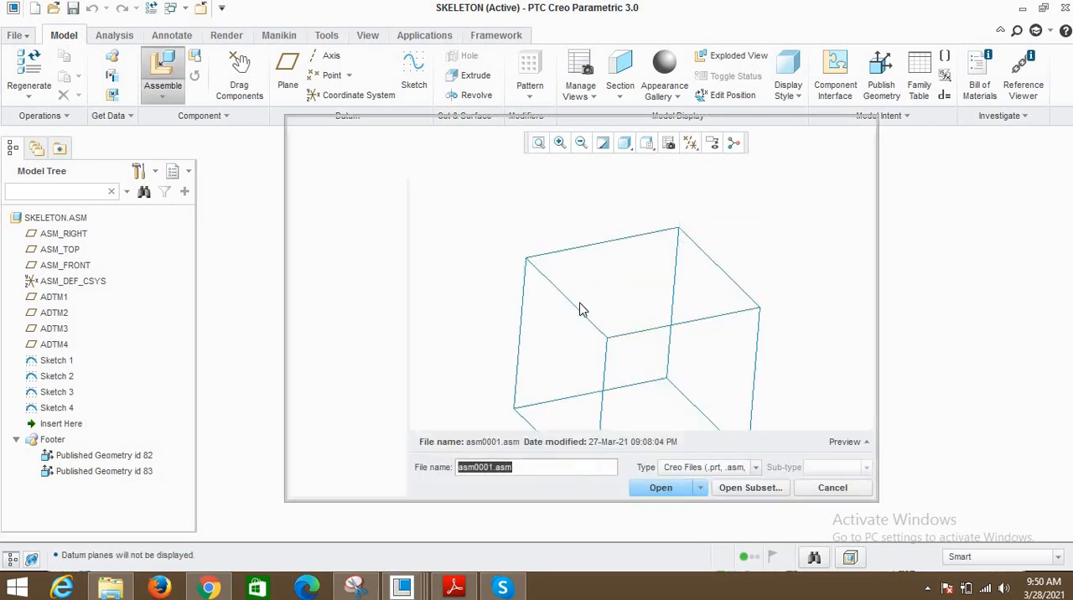
pyautogui.doubleClick(453, 283)
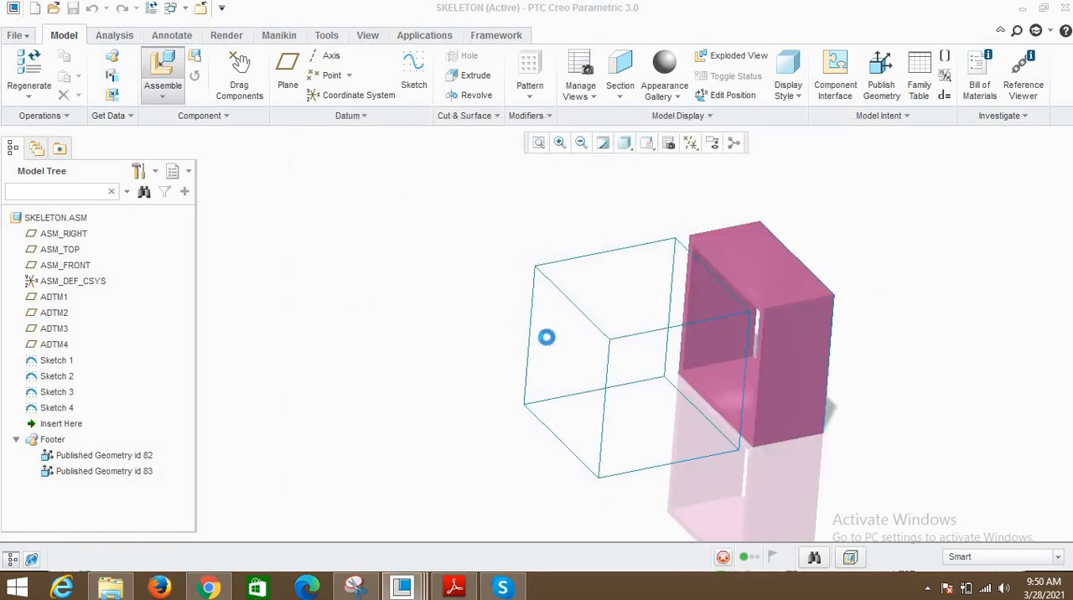
pyautogui.rightClick(423, 247)
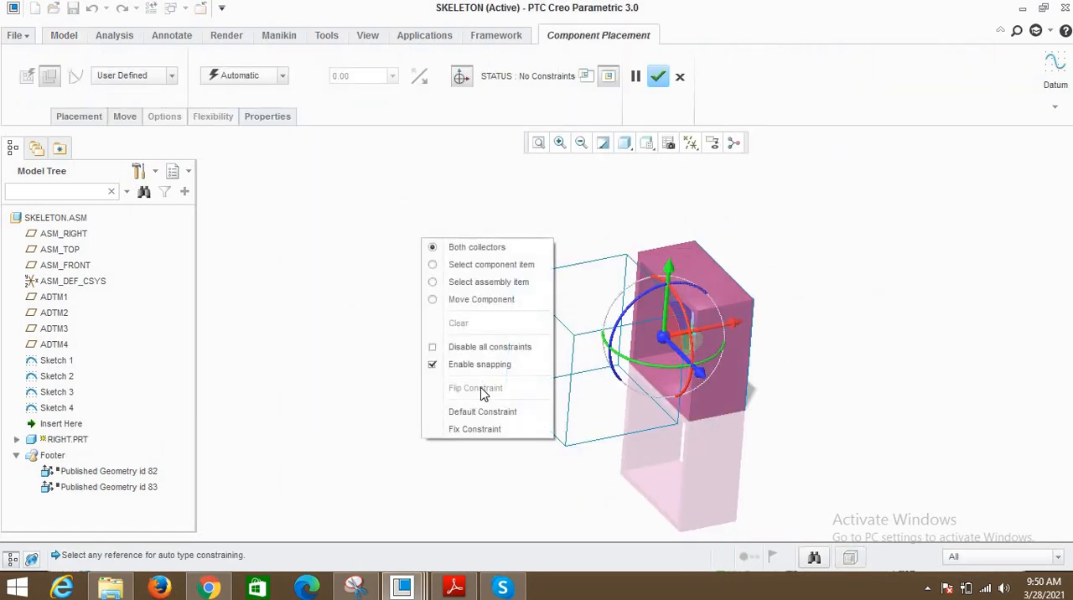
pyautogui.click(474, 413)
pyautogui.scroll(-3, 626, 314)
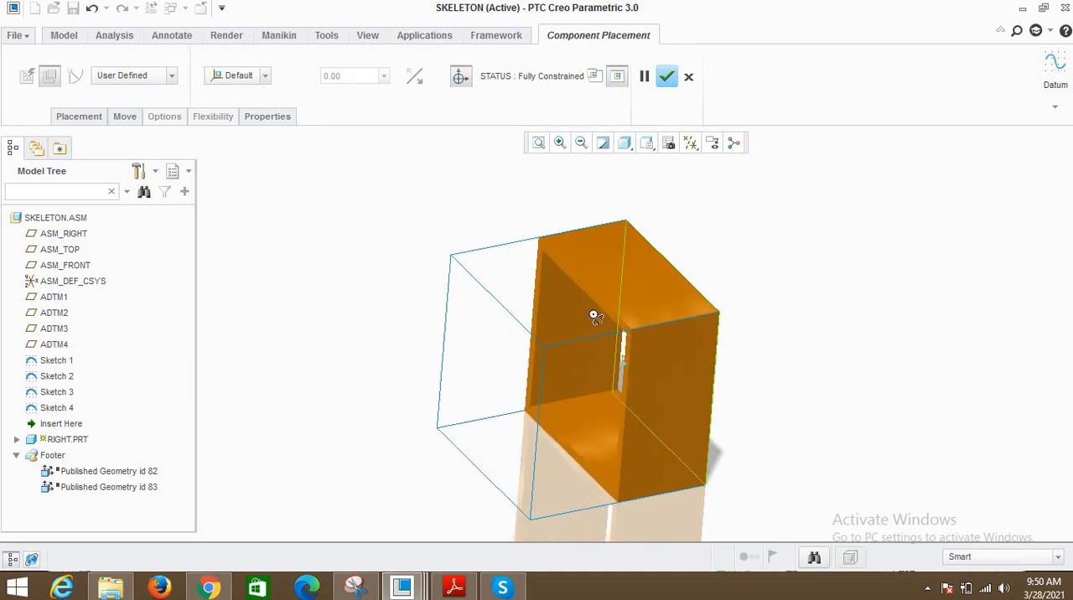
pyautogui.moveTo(598, 317); pyautogui.dragTo(596, 241, button='middle')
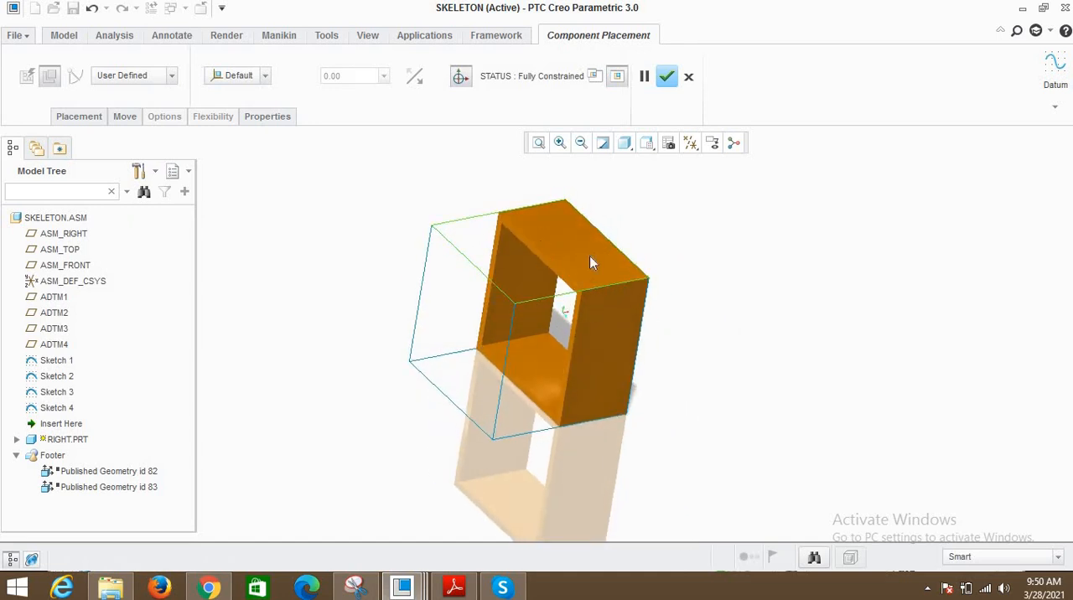
pyautogui.moveTo(540, 291); pyautogui.dragTo(555, 336, button='middle')
pyautogui.moveTo(524, 328); pyautogui.dragTo(628, 272, button='middle')
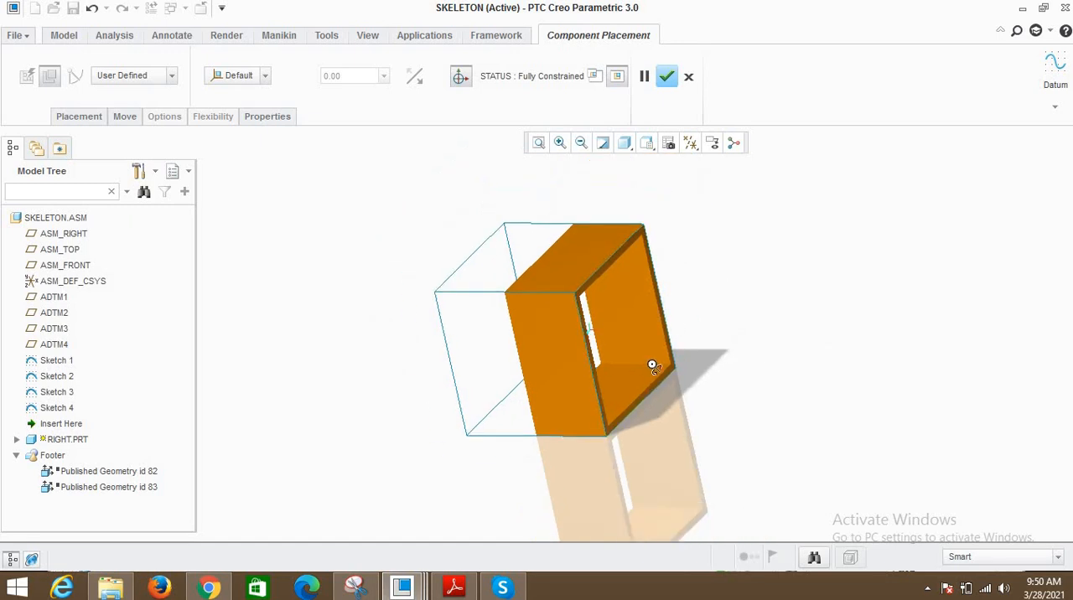
pyautogui.moveTo(652, 366); pyautogui.dragTo(571, 201, button='middle')
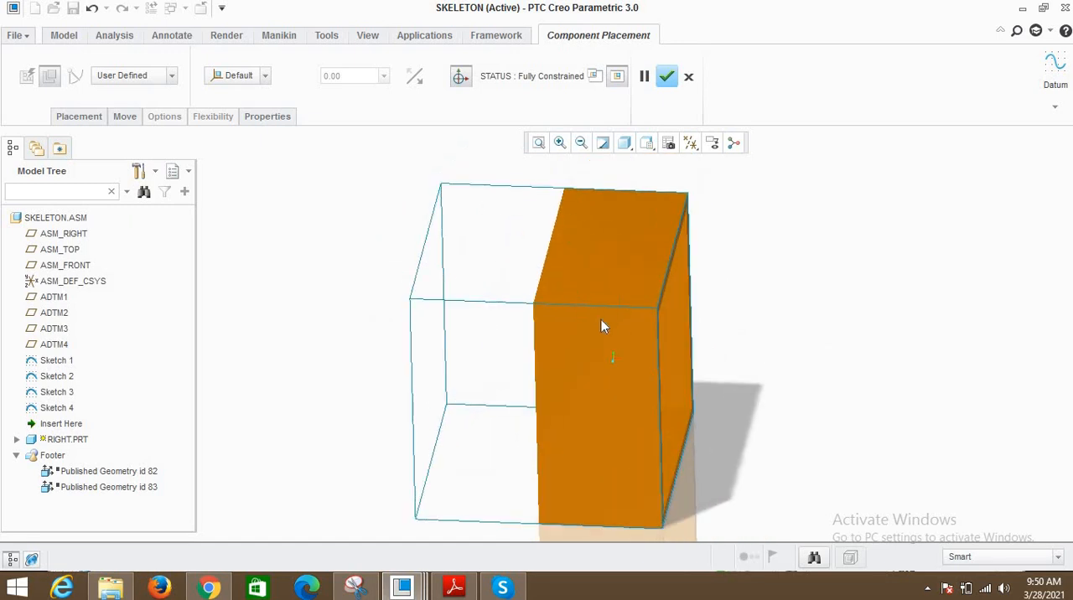
pyautogui.scroll(2, 619, 300)
pyautogui.moveTo(627, 299); pyautogui.dragTo(655, 252, button='middle')
pyautogui.click(667, 77)
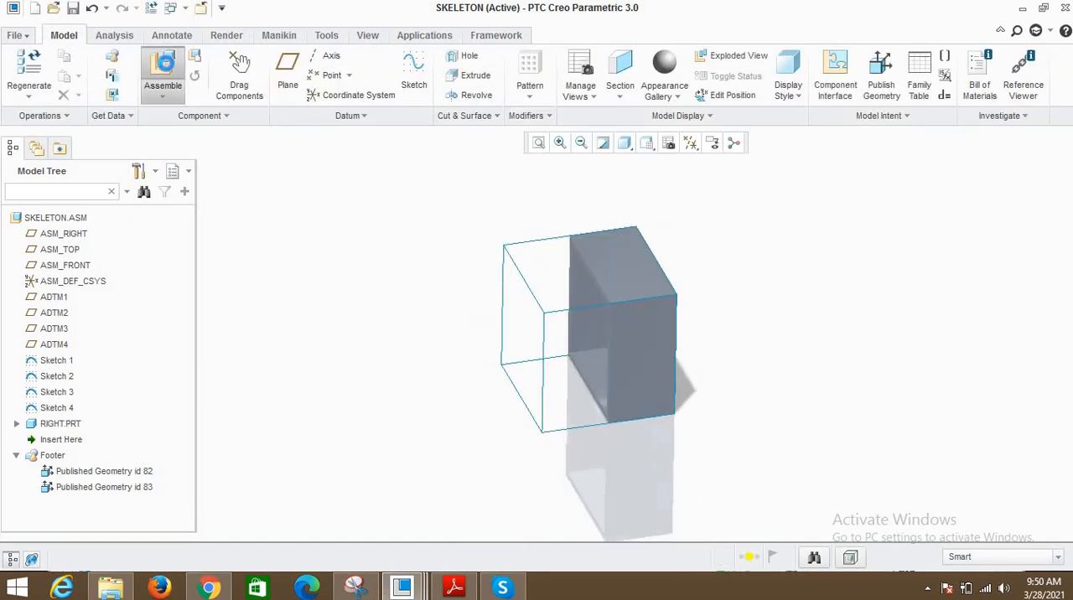
# - Assemble left.prt beside the RIGHT part with a Default constraint and accept the placement
pyautogui.click(162, 67)
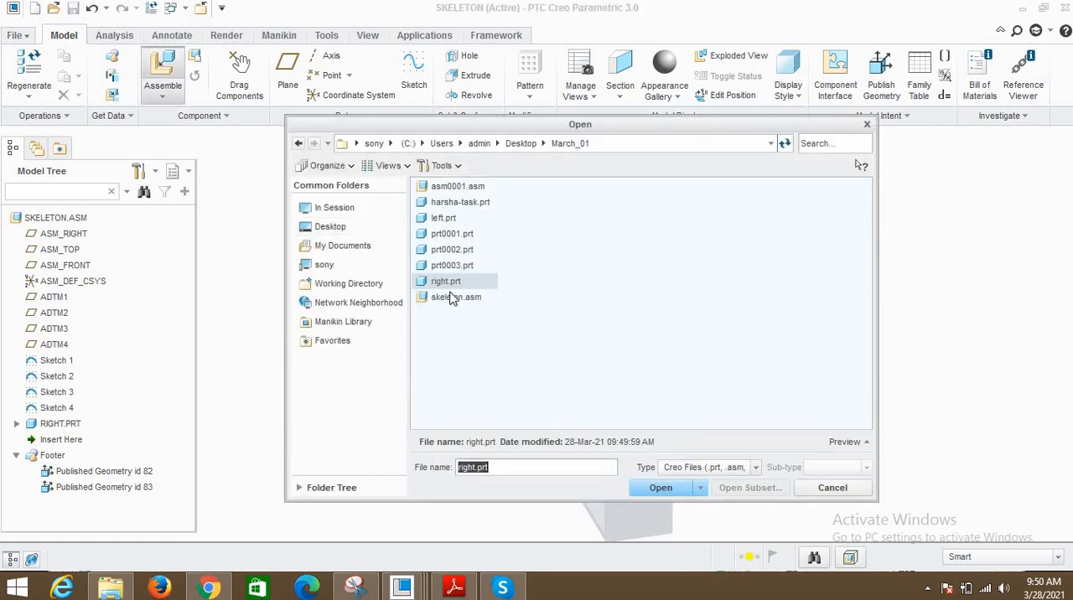
pyautogui.click(661, 487)
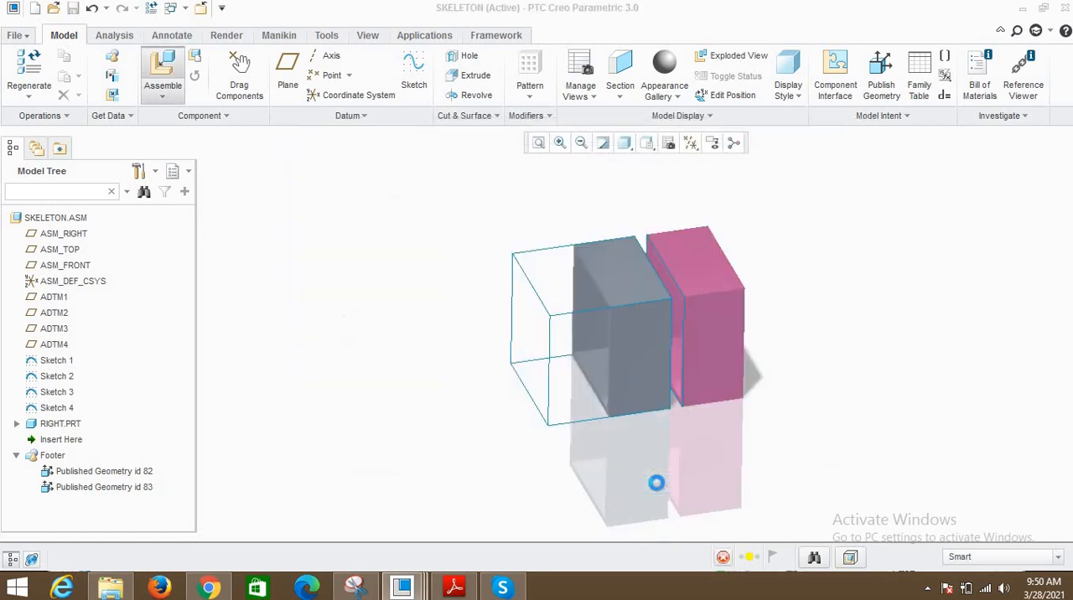
pyautogui.rightClick(368, 290)
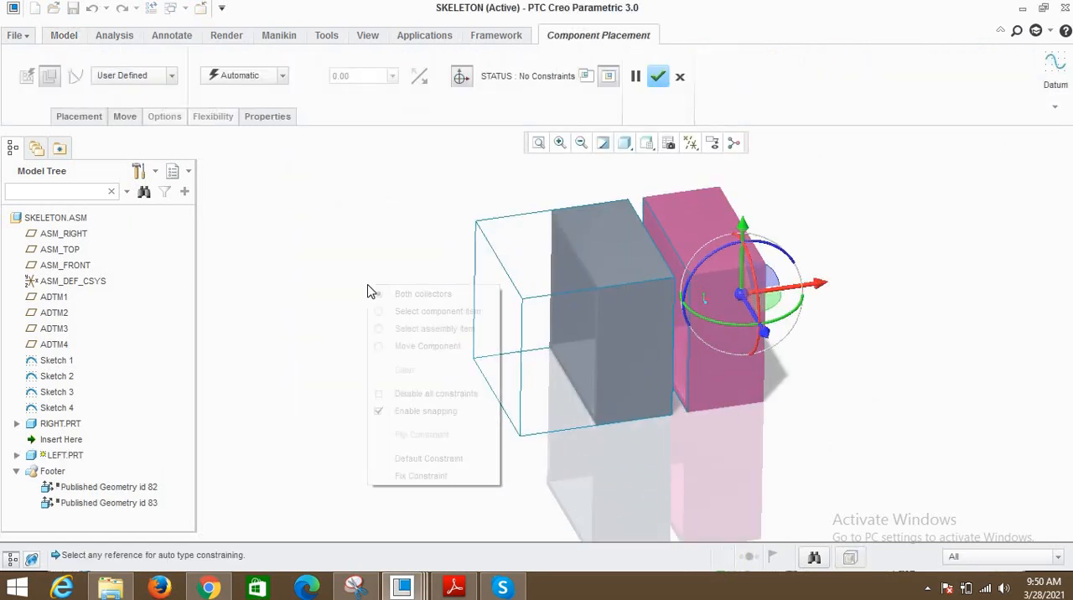
pyautogui.click(432, 466)
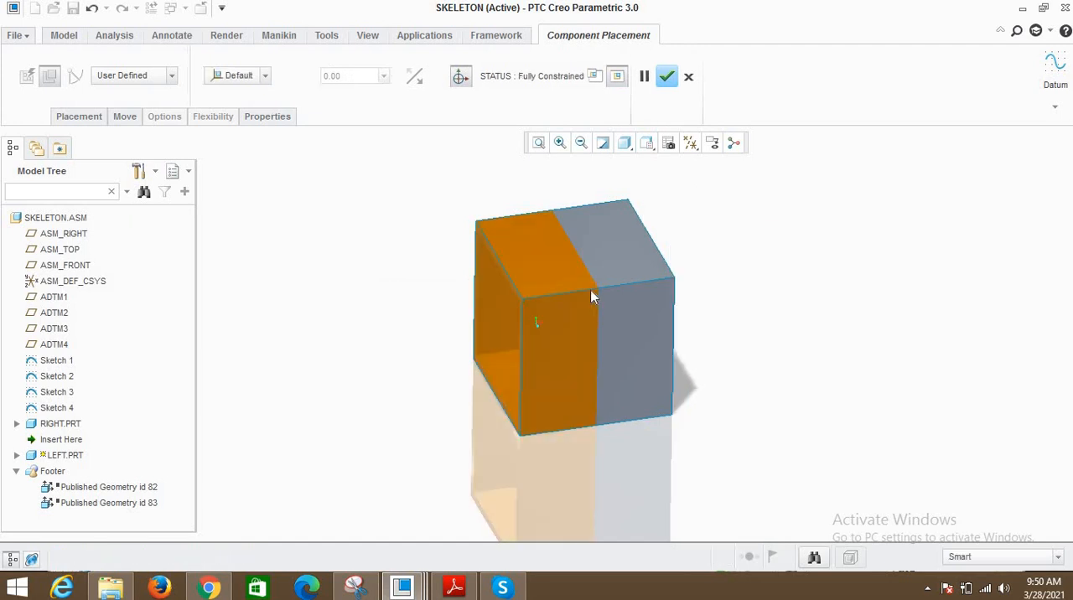
pyautogui.moveTo(531, 300); pyautogui.dragTo(565, 309, button='middle')
pyautogui.click(666, 76)
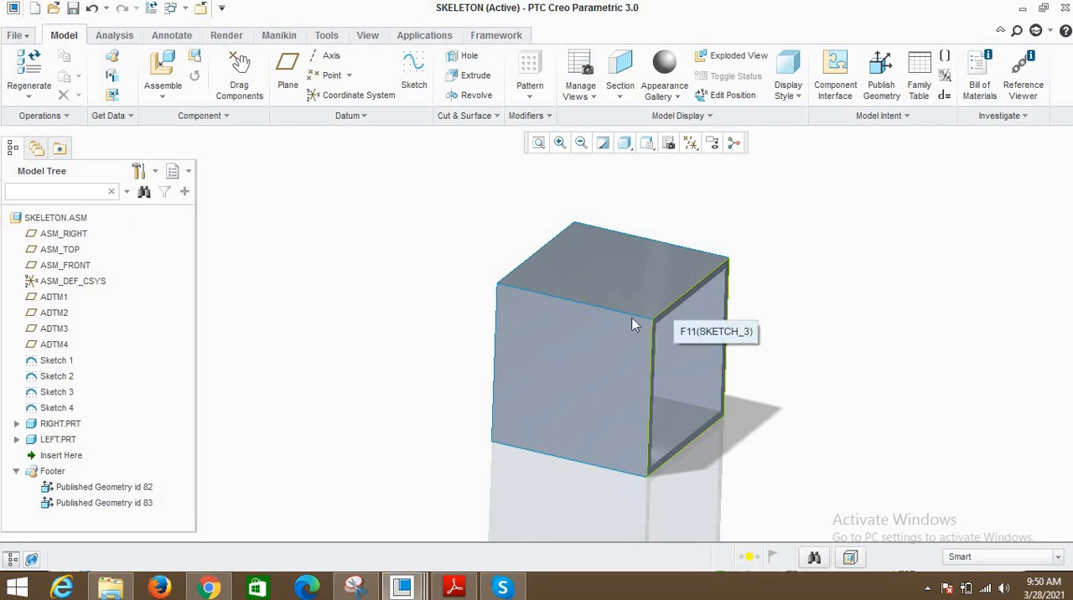
# - Highlight the RIGHT and LEFT parts one after the other, and regenerate both parts with the Regeneration Manager
pyautogui.click(621, 262)
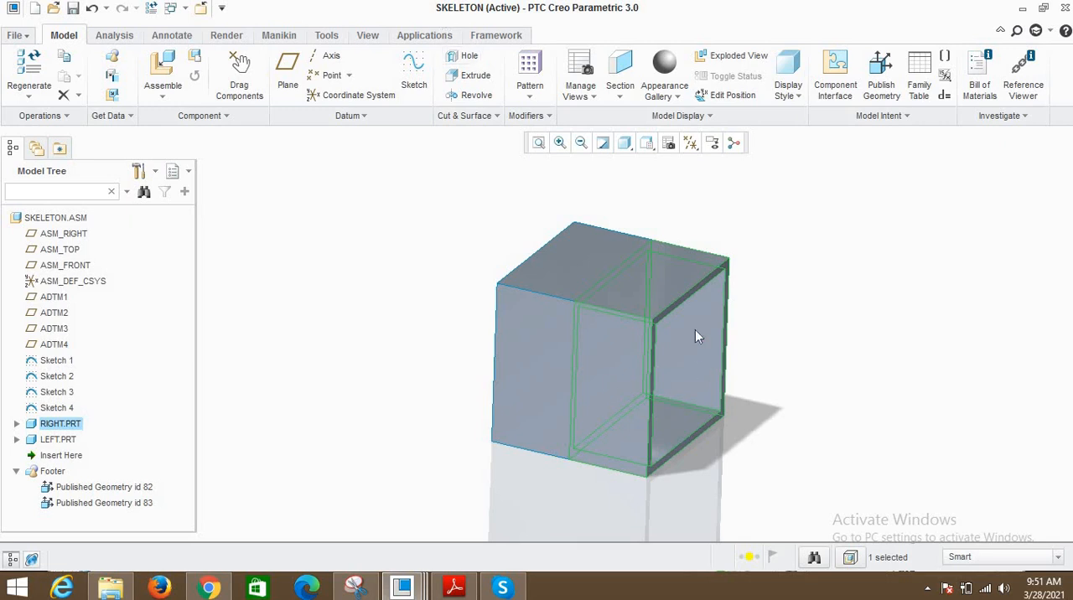
pyautogui.moveTo(662, 380)
pyautogui.mouseDown(button='middle')
pyautogui.moveTo(616, 377)
pyautogui.moveTo(681, 378)
pyautogui.mouseUp(button='middle')
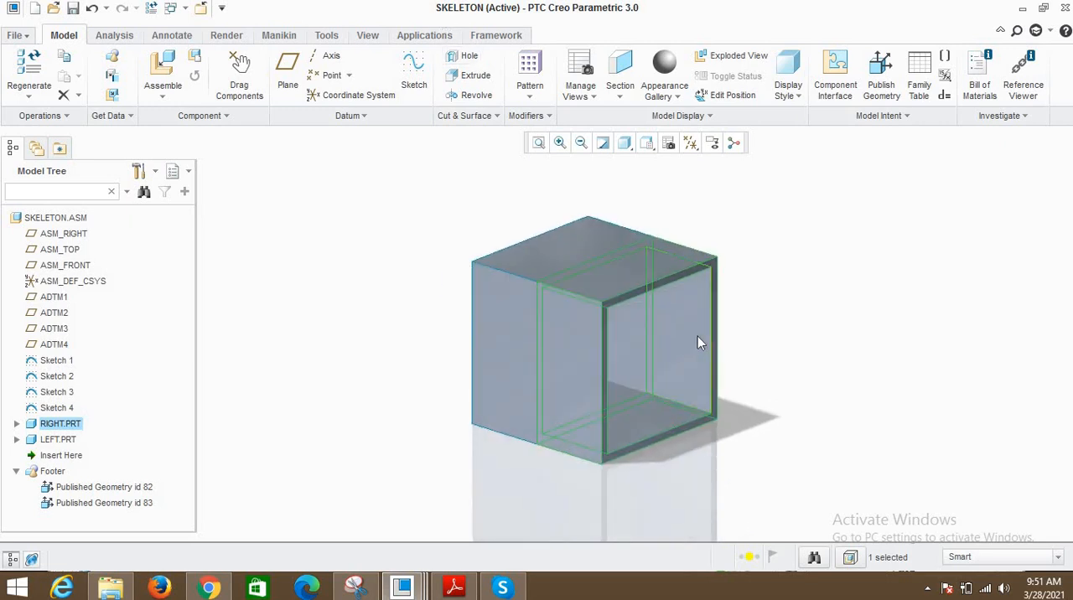
pyautogui.click(556, 242)
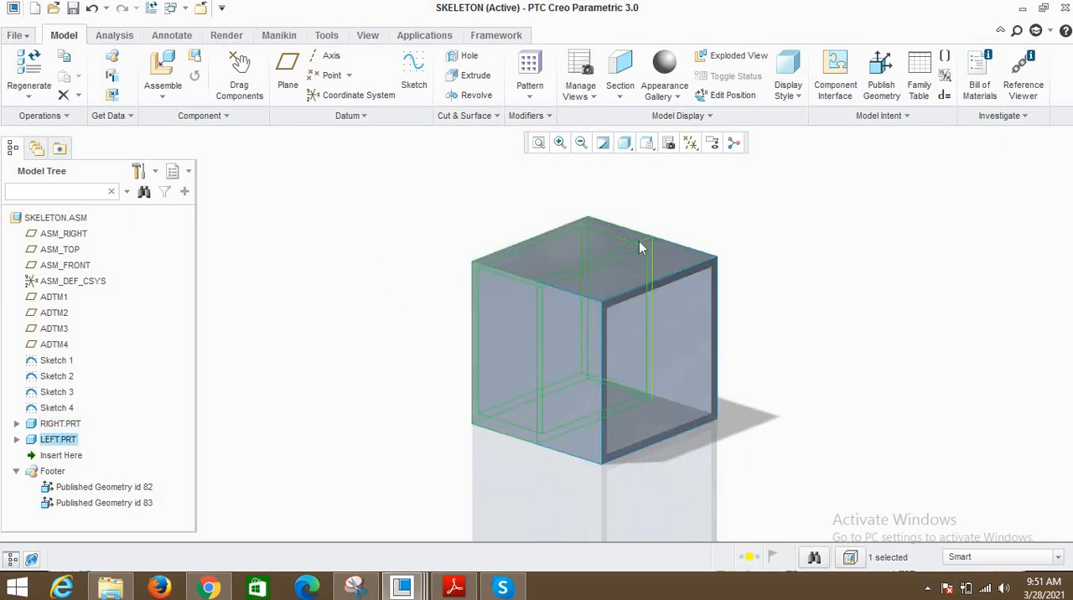
pyautogui.click(362, 268)
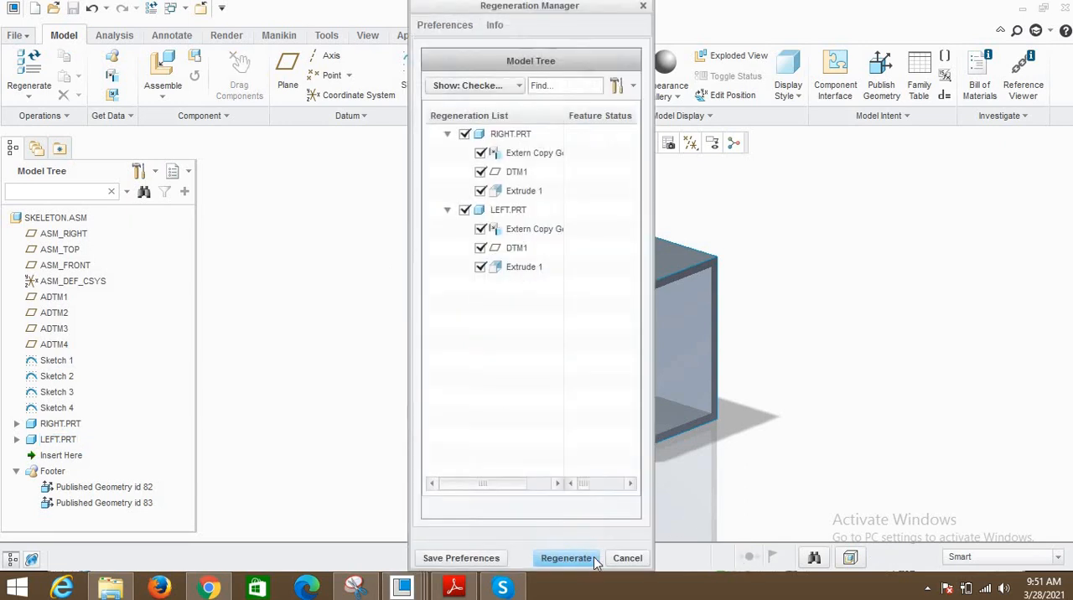
pyautogui.click(583, 560)
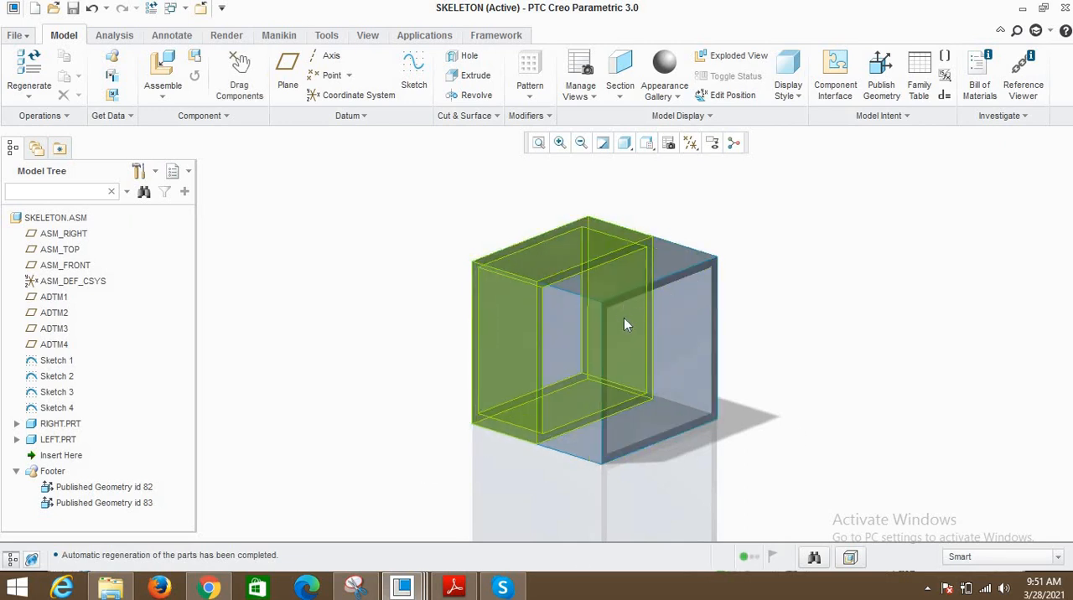
pyautogui.moveTo(625, 319)
pyautogui.mouseDown(button='middle')
pyautogui.moveTo(602, 311)
pyautogui.moveTo(624, 319)
pyautogui.mouseUp(button='middle')
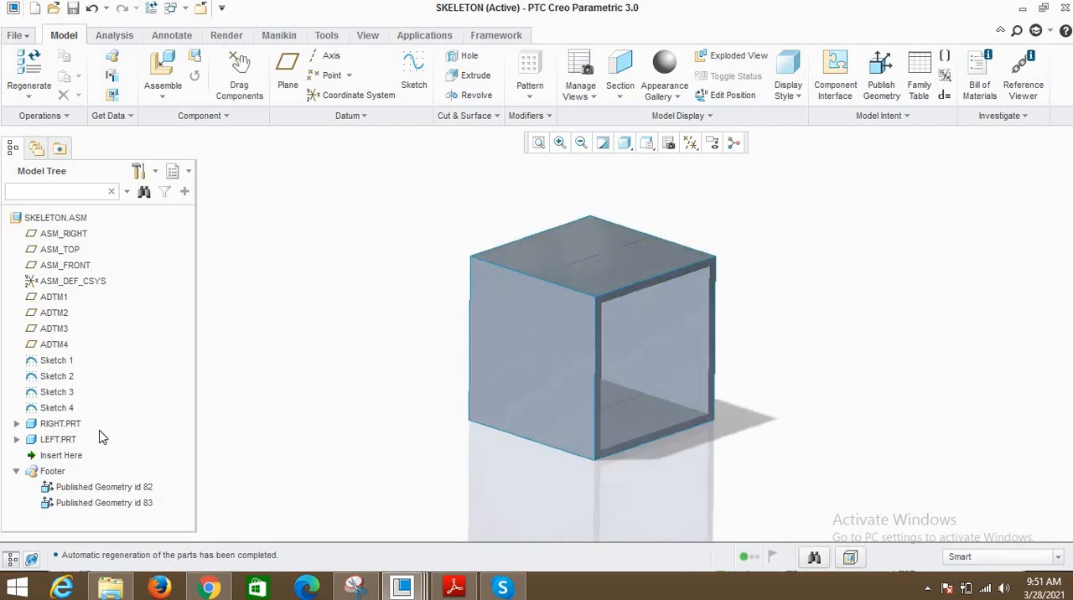
# - Open LEFT.PRT from the assembly, check the section inside Extrude 1, and return to SKELETON.ASM
pyautogui.click(56, 439)
pyautogui.rightClick(67, 434)
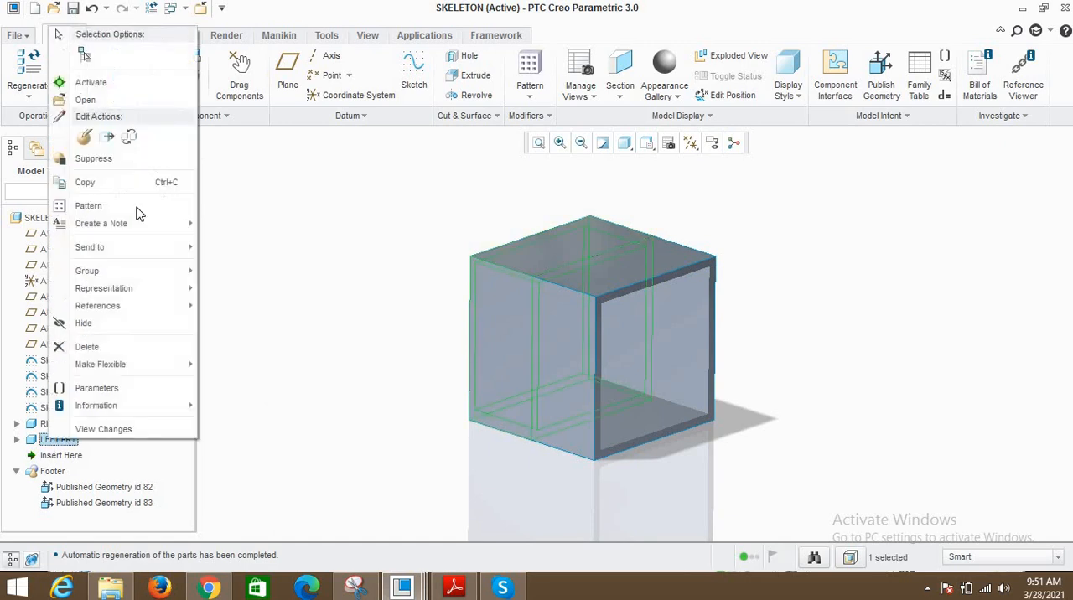
pyautogui.click(83, 103)
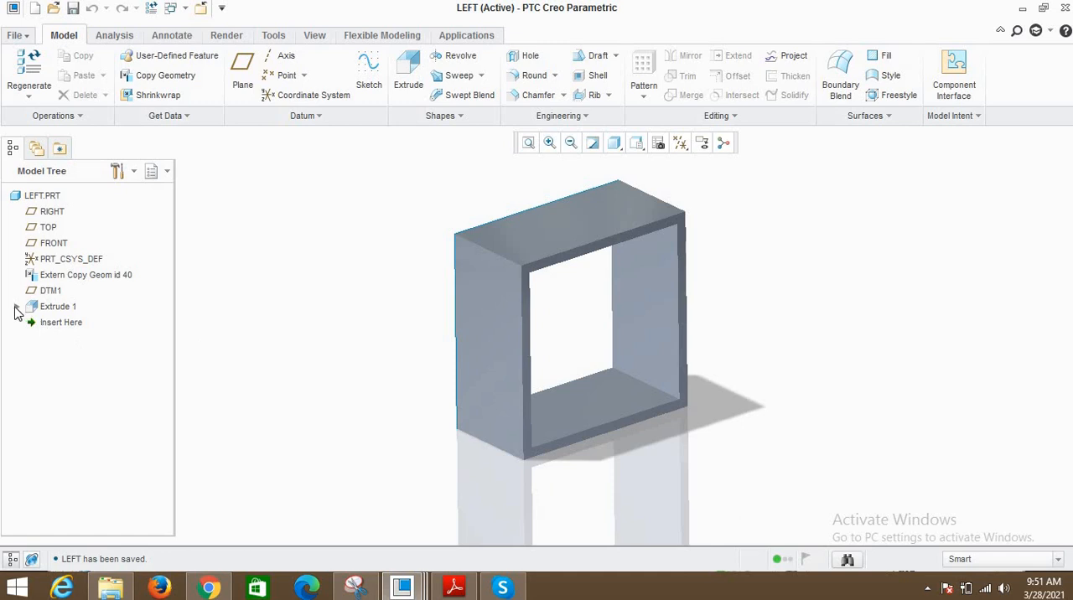
pyautogui.click(16, 307)
pyautogui.click(72, 323)
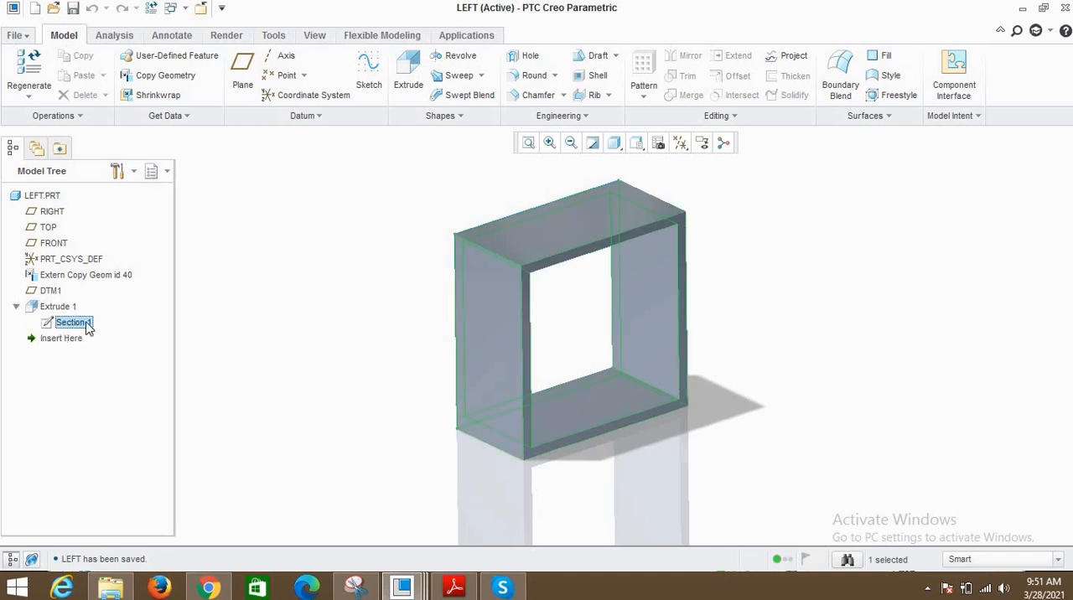
pyautogui.click(295, 315)
pyautogui.click(16, 306)
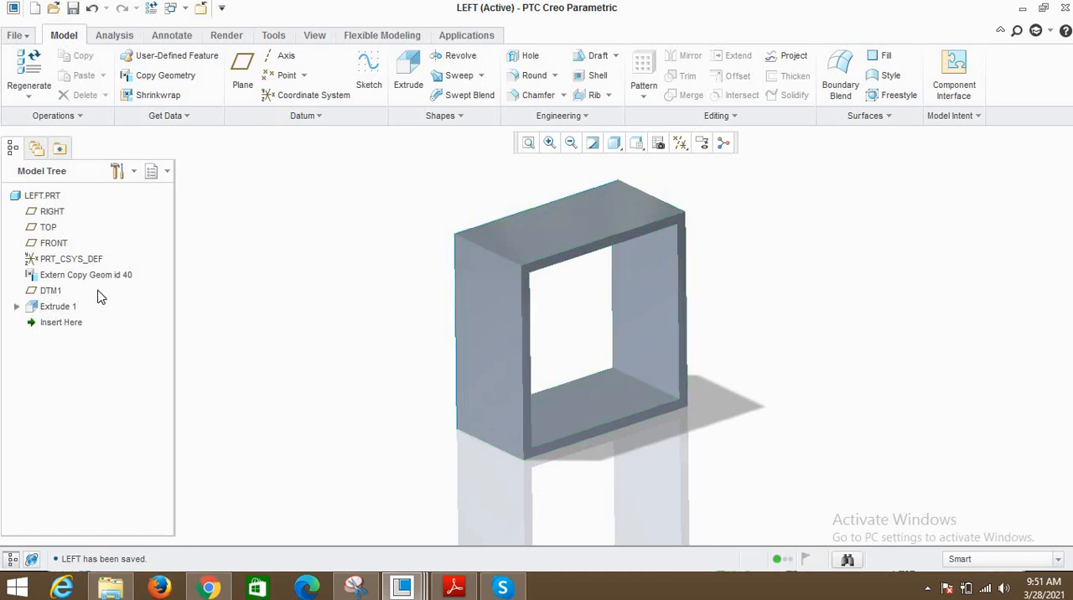
pyautogui.click(179, 5)
pyautogui.click(231, 25)
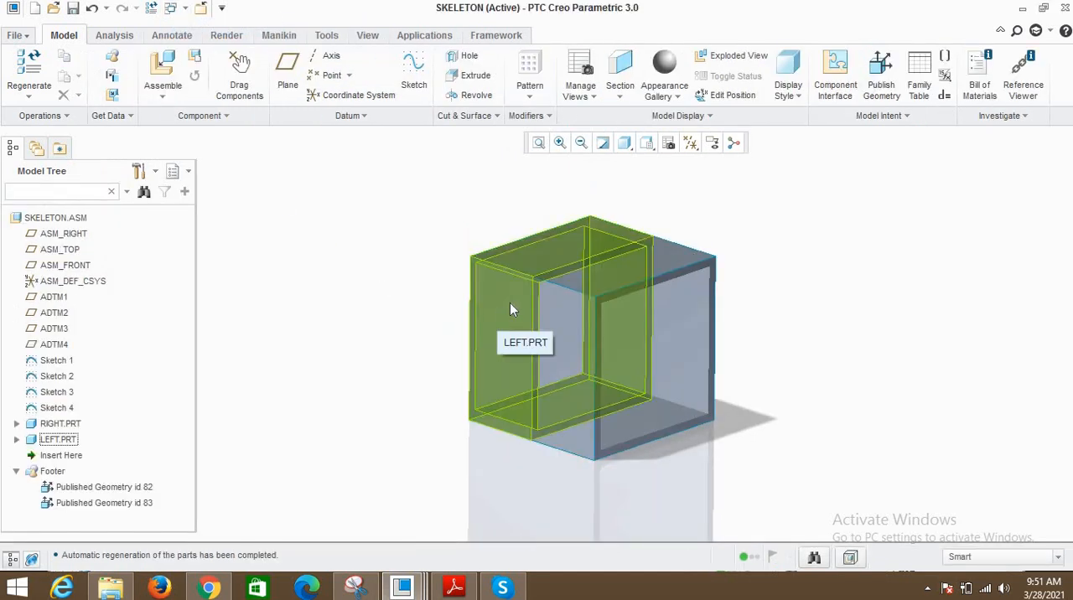
# - Highlight Sketch 1 to Sketch 4 in turn to identify them, and open Sketch 4 for redefinition
pyautogui.moveTo(540, 302); pyautogui.dragTo(321, 280, button='middle')
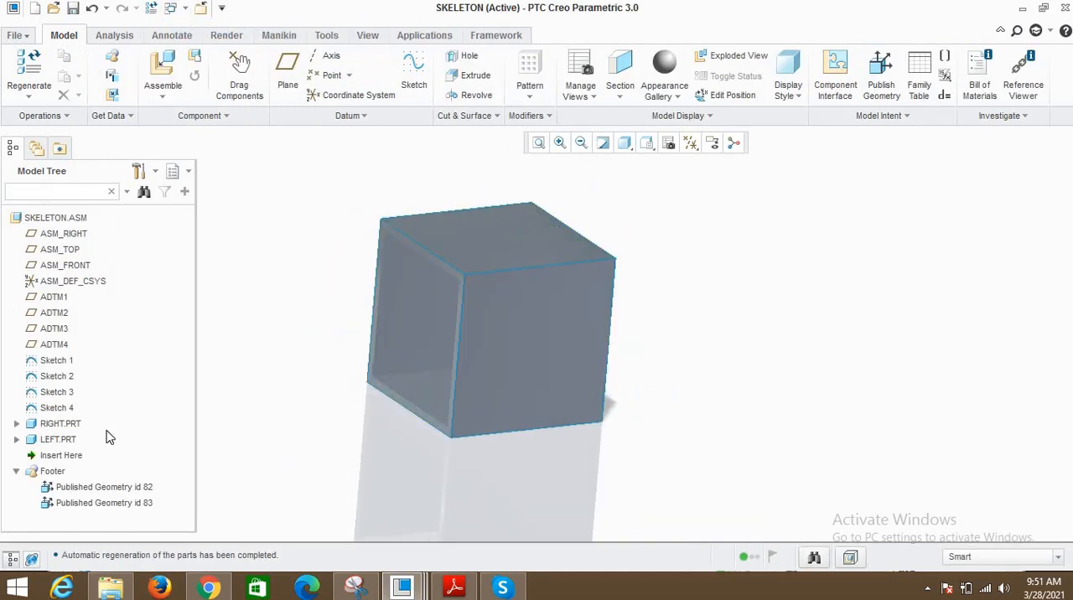
pyautogui.click(51, 360)
pyautogui.click(52, 378)
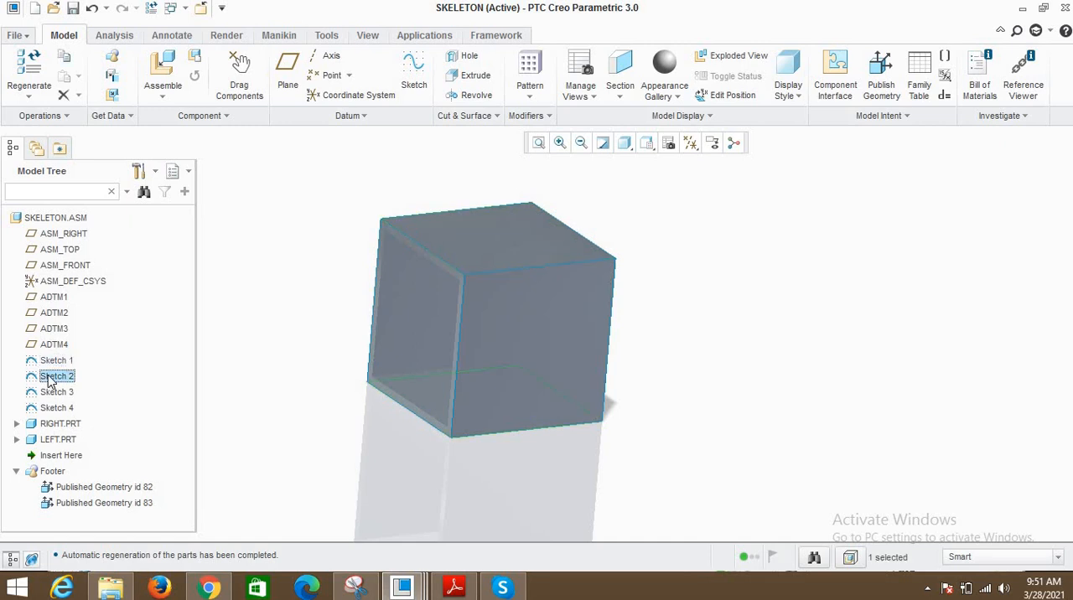
pyautogui.click(55, 393)
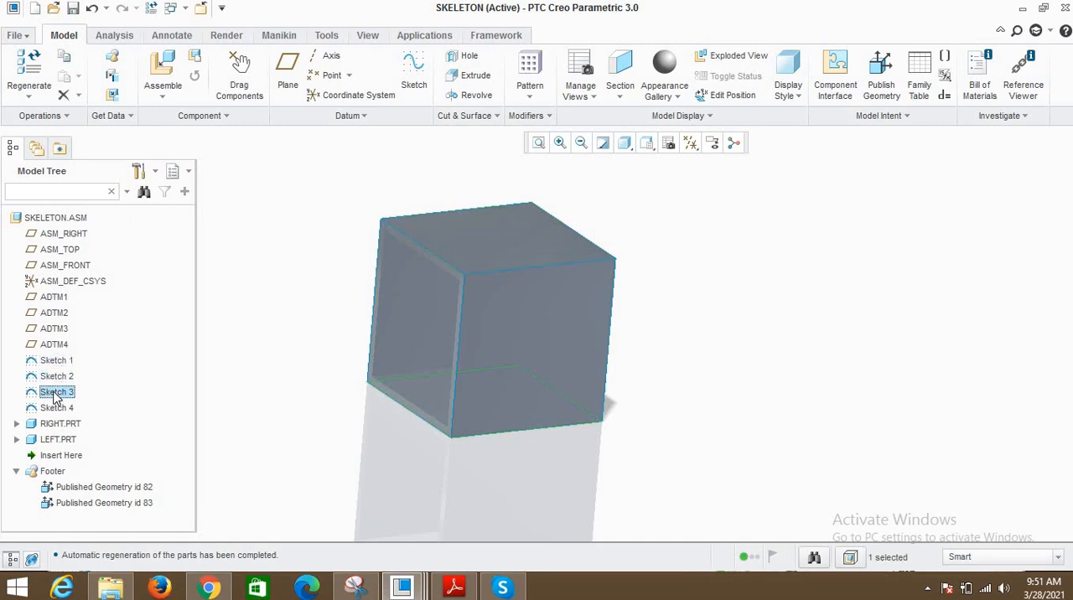
pyautogui.click(57, 408)
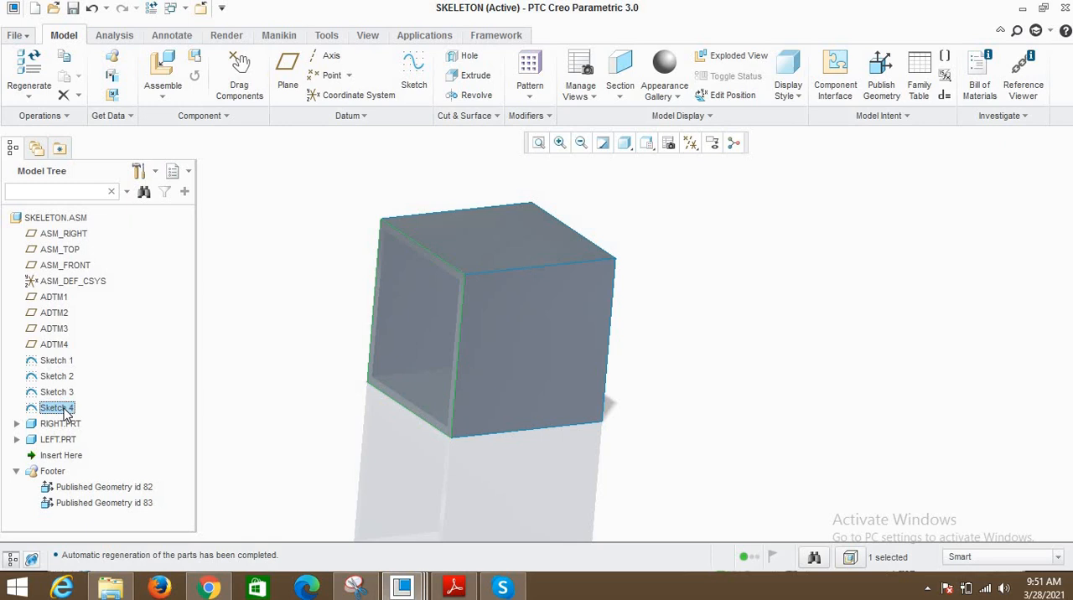
pyautogui.rightClick(67, 413)
pyautogui.click(118, 79)
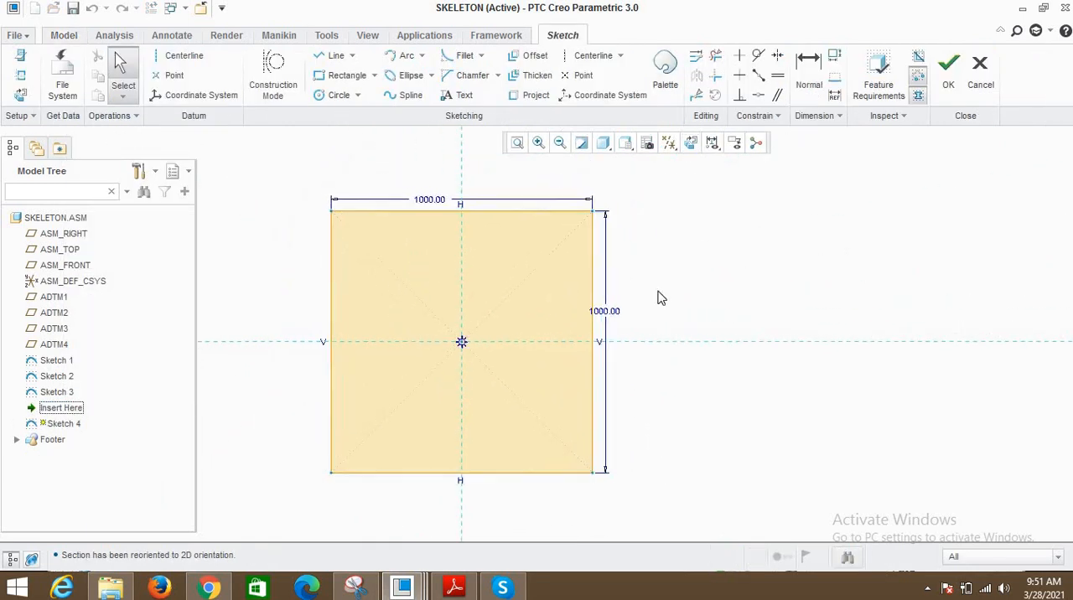
pyautogui.doubleClick(433, 201)
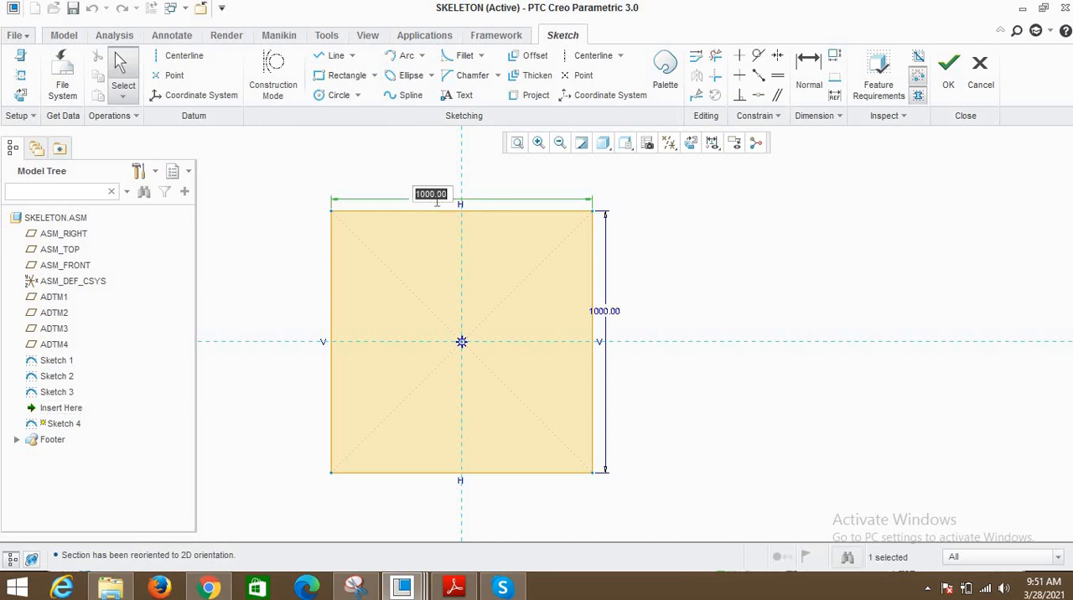
pyautogui.write('80')
pyautogui.press('Return')
# - Set the Sketch 4 rectangle to 800 wide and 800 high, and accept the sketch
pyautogui.doubleClick(458, 201)
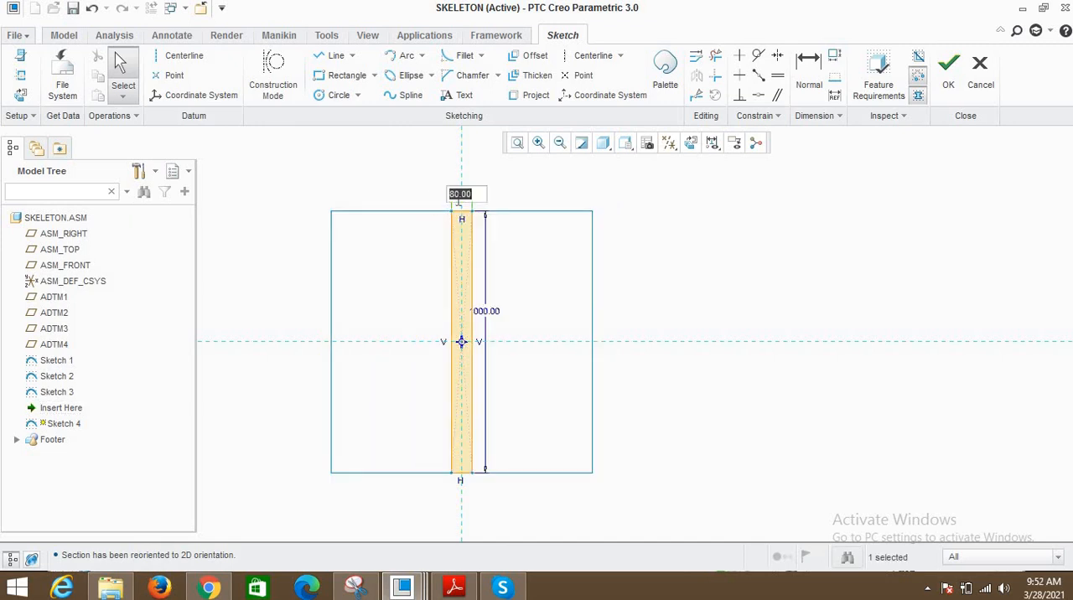
pyautogui.write('800')
pyautogui.press('Return')
pyautogui.doubleClick(578, 306)
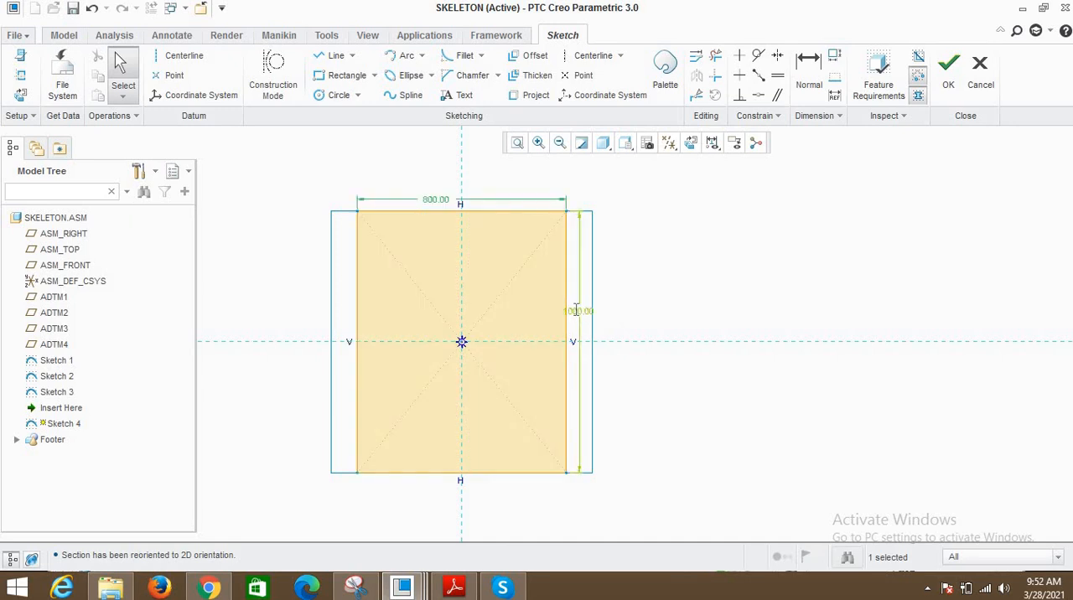
pyautogui.write('800')
pyautogui.press('Return')
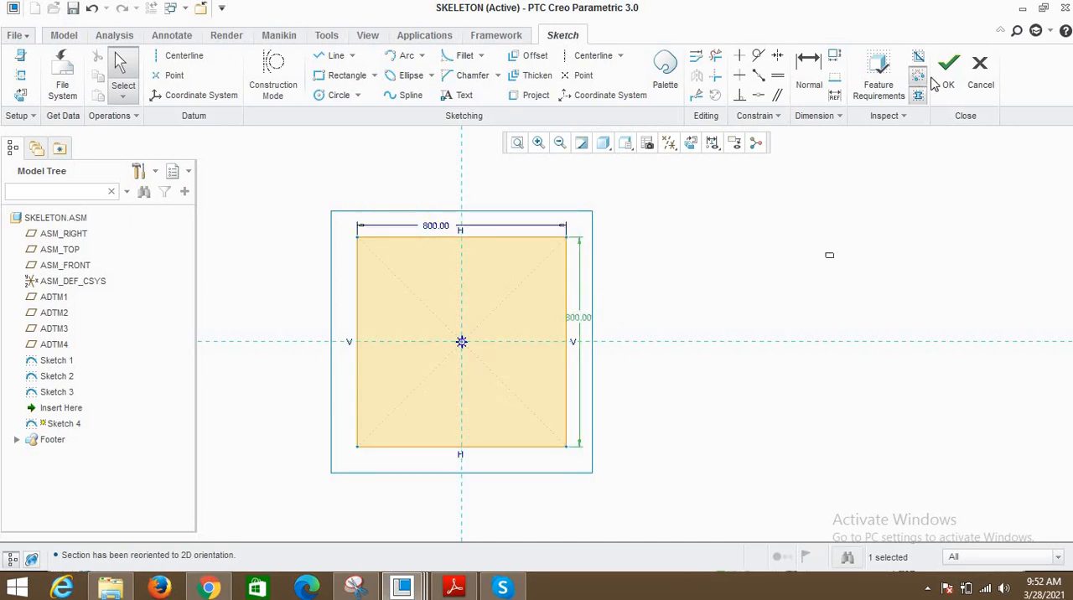
pyautogui.click(947, 76)
# - Inspect the Sketch 4 square against the LEFT part's open end from different angles
pyautogui.scroll(2, 547, 304)
pyautogui.moveTo(547, 303)
pyautogui.mouseDown(button='middle')
pyautogui.moveTo(623, 303)
pyautogui.moveTo(658, 317)
pyautogui.mouseUp(button='middle')
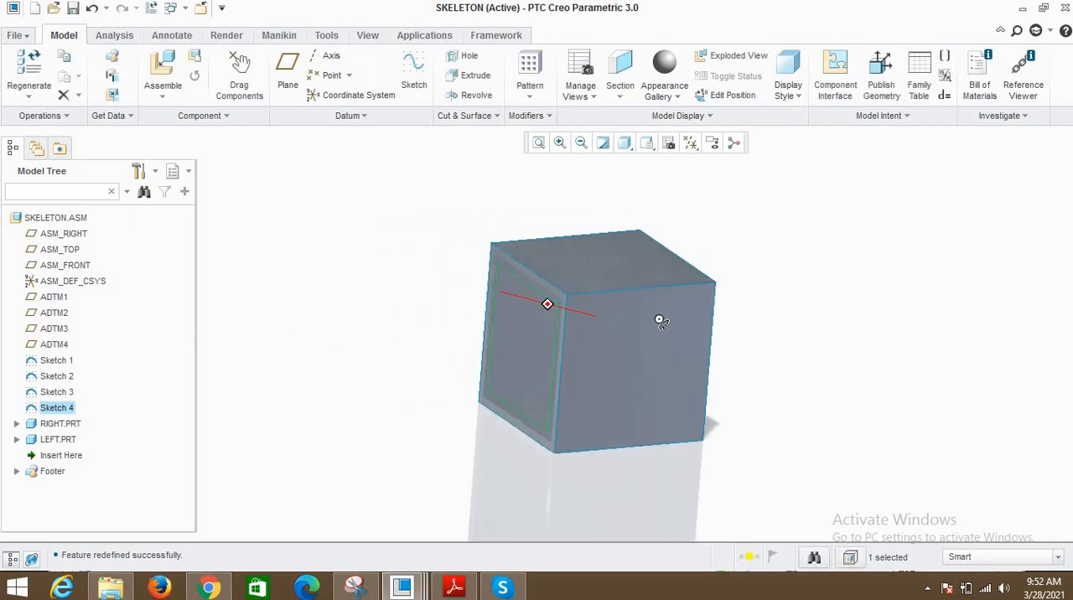
pyautogui.click(393, 248)
pyautogui.moveTo(482, 314); pyautogui.dragTo(439, 331, button='middle')
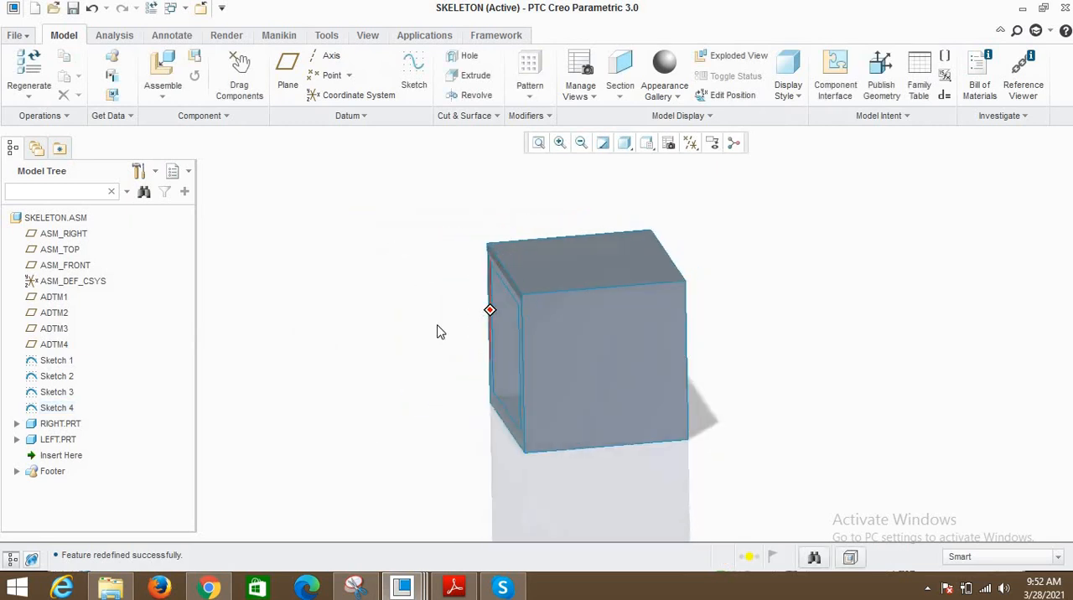
# - Redefine Sketch 3, set its square's side length to 800, and accept the sketch
pyautogui.click(59, 392)
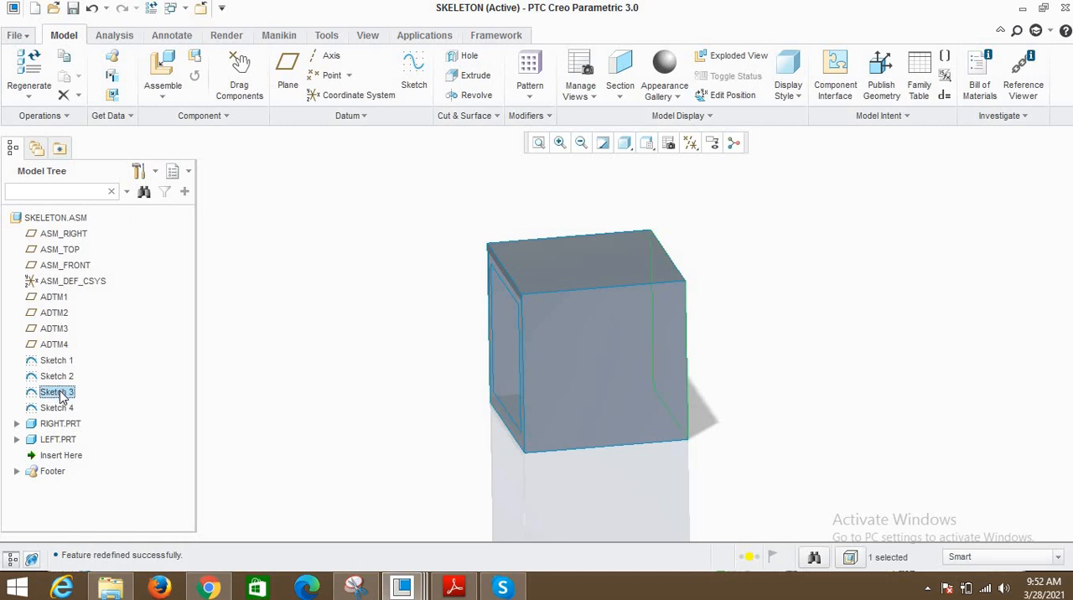
pyautogui.rightClick(59, 393)
pyautogui.click(99, 57)
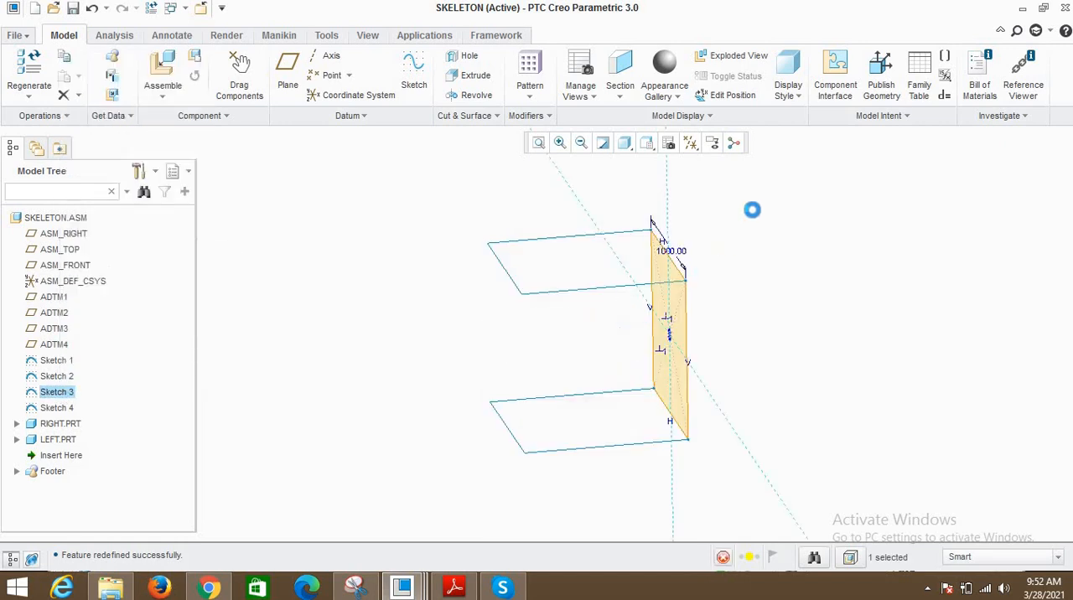
pyautogui.rightClick(756, 211)
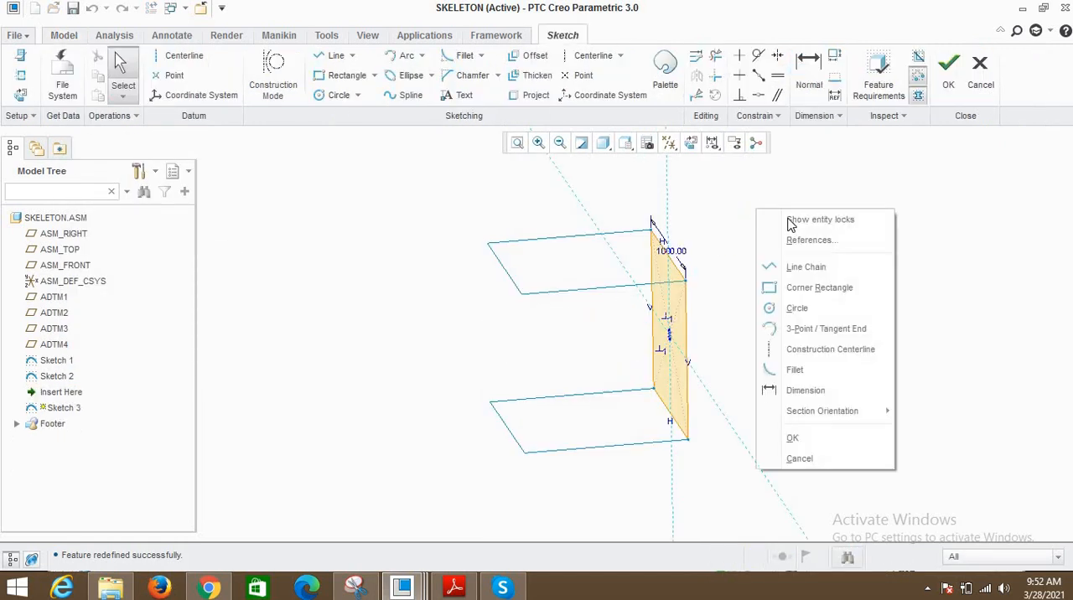
pyautogui.click(690, 143)
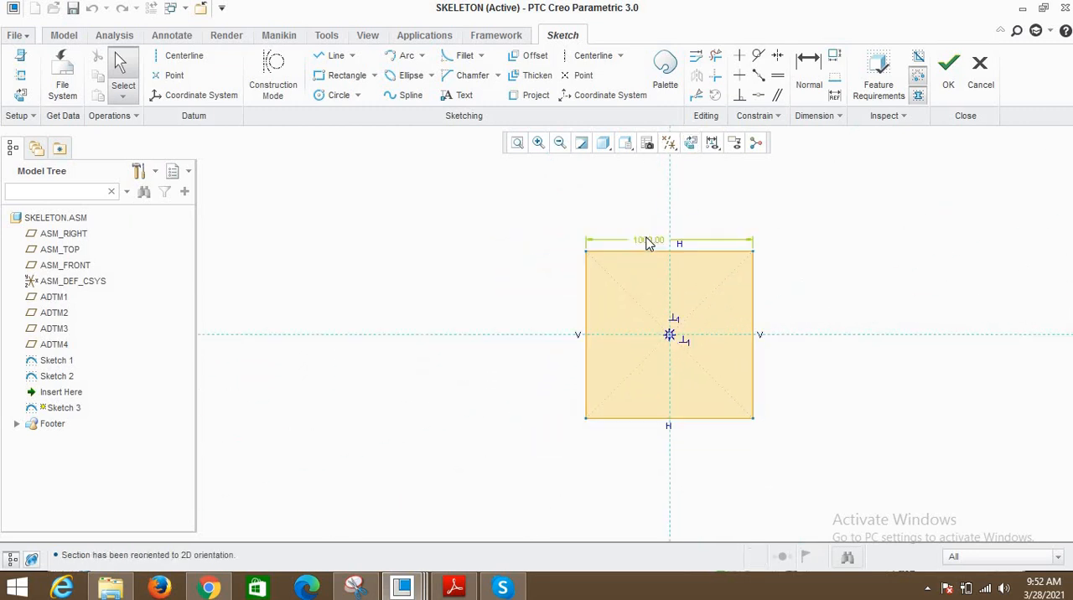
pyautogui.doubleClick(646, 242)
pyautogui.write('800')
pyautogui.press('Return')
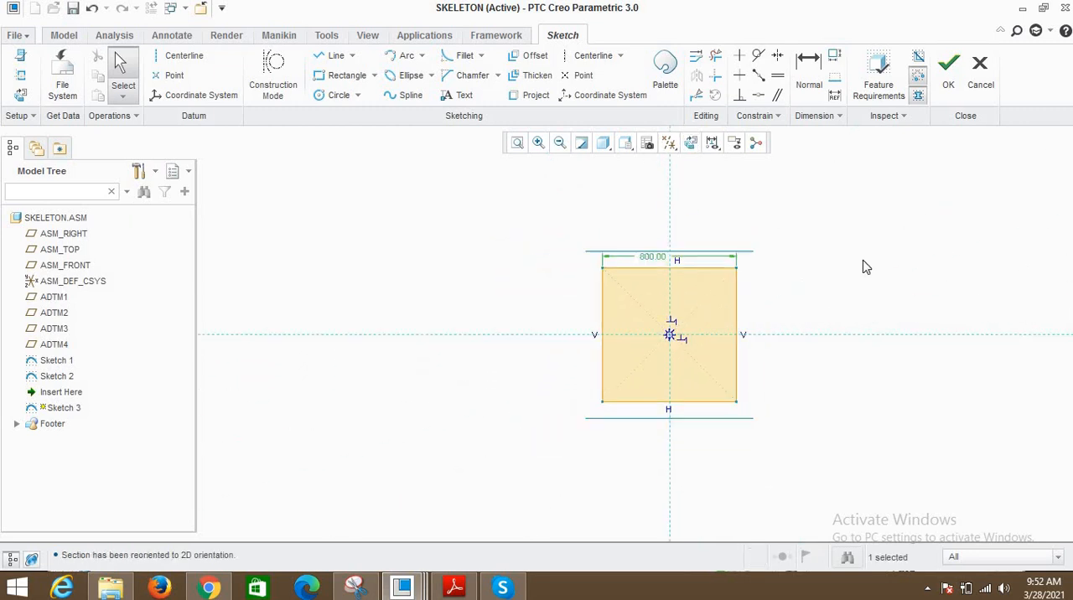
pyautogui.click(948, 74)
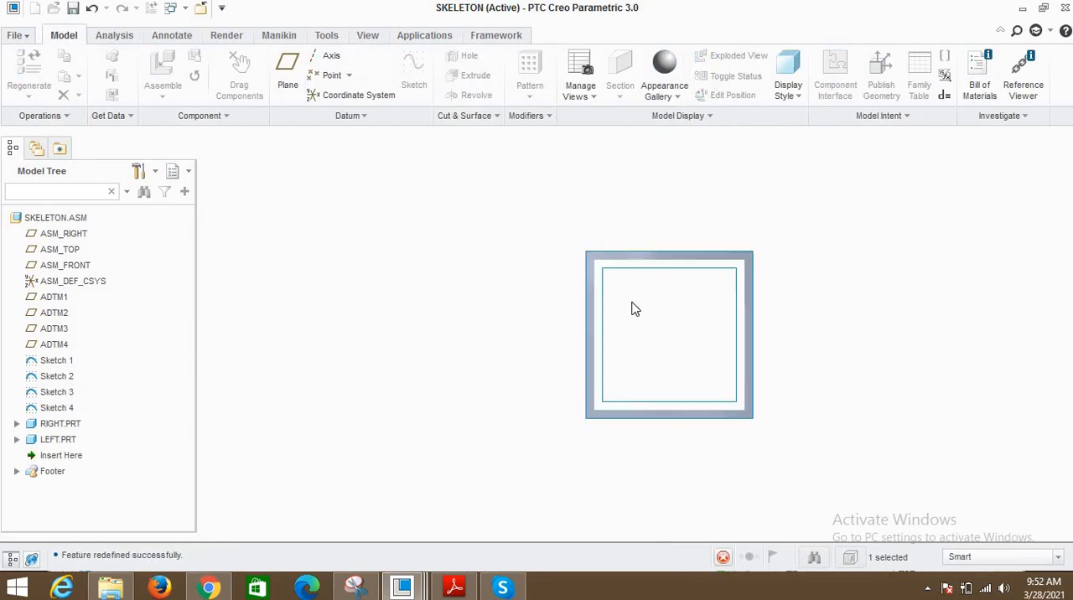
# - Regenerate the assembly so the RIGHT and LEFT parts follow the changed sketches
pyautogui.moveTo(633, 300)
pyautogui.mouseDown(button='middle')
pyautogui.moveTo(712, 318)
pyautogui.moveTo(777, 308)
pyautogui.moveTo(531, 335)
pyautogui.mouseUp(button='middle')
pyautogui.scroll(2, 531, 335)
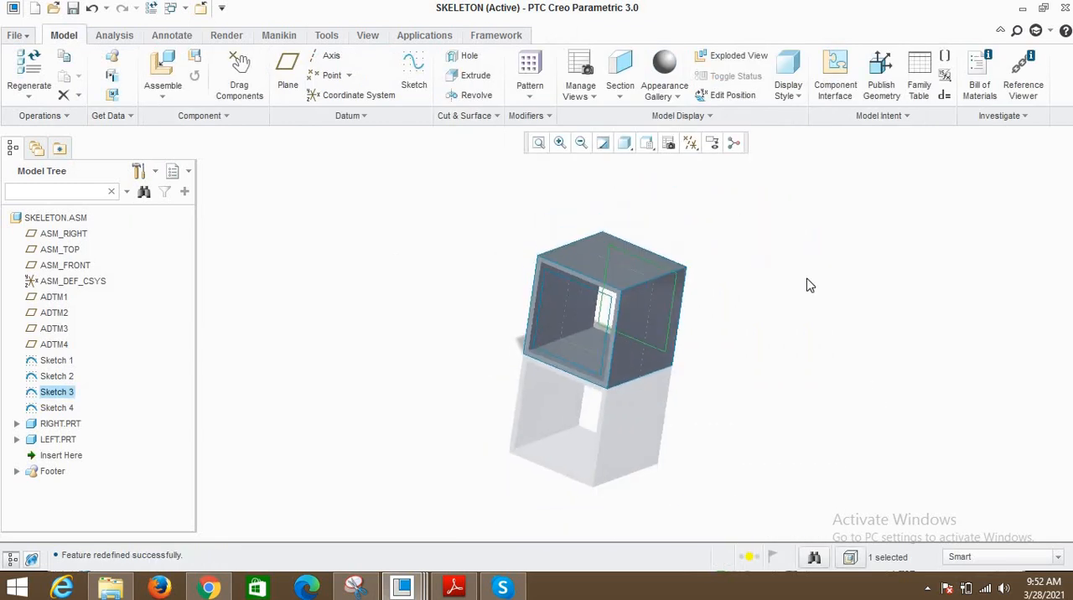
pyautogui.scroll(-2, 809, 285)
pyautogui.click(808, 326)
pyautogui.click(753, 561)
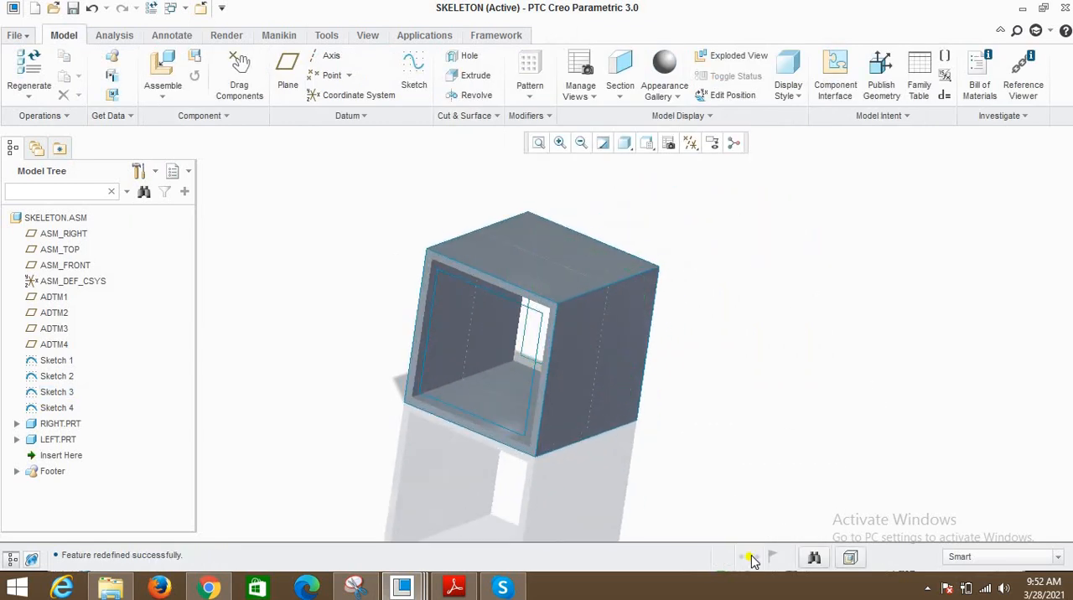
pyautogui.click(567, 558)
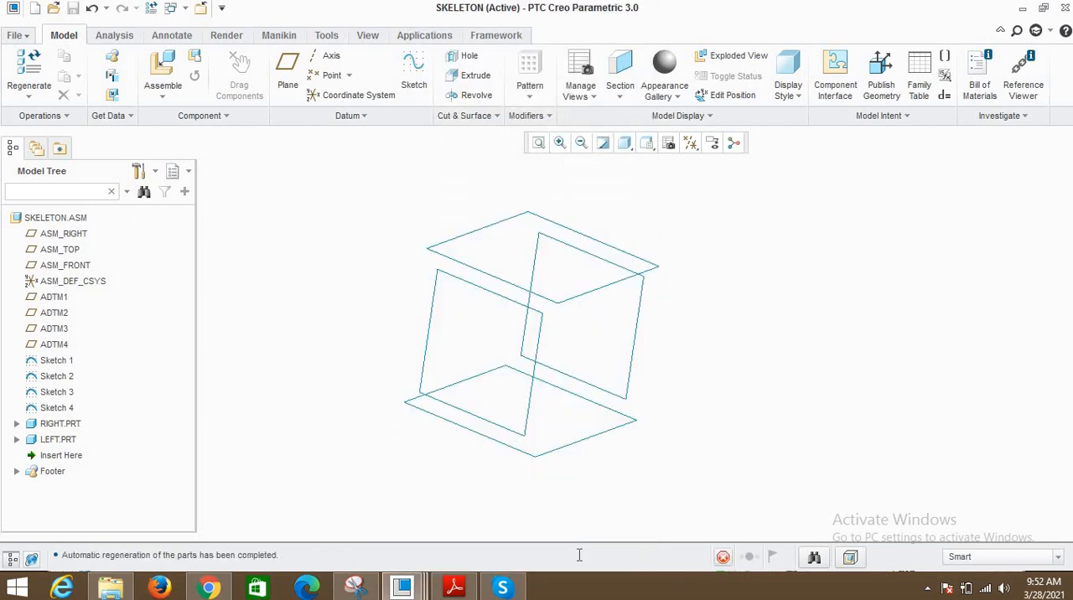
# - Open RIGHT.PRT from the assembly and edit Section 1 of Extrude 1
pyautogui.scroll(2, 652, 351)
pyautogui.moveTo(565, 332); pyautogui.dragTo(419, 385, button='middle')
pyautogui.click(19, 434)
pyautogui.click(48, 427)
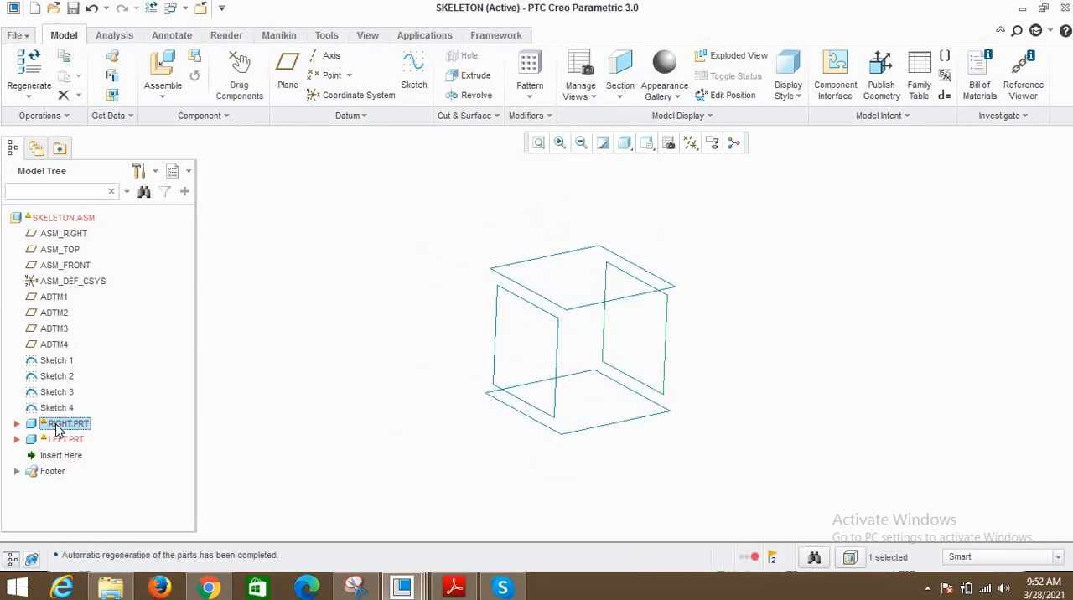
pyautogui.rightClick(50, 426)
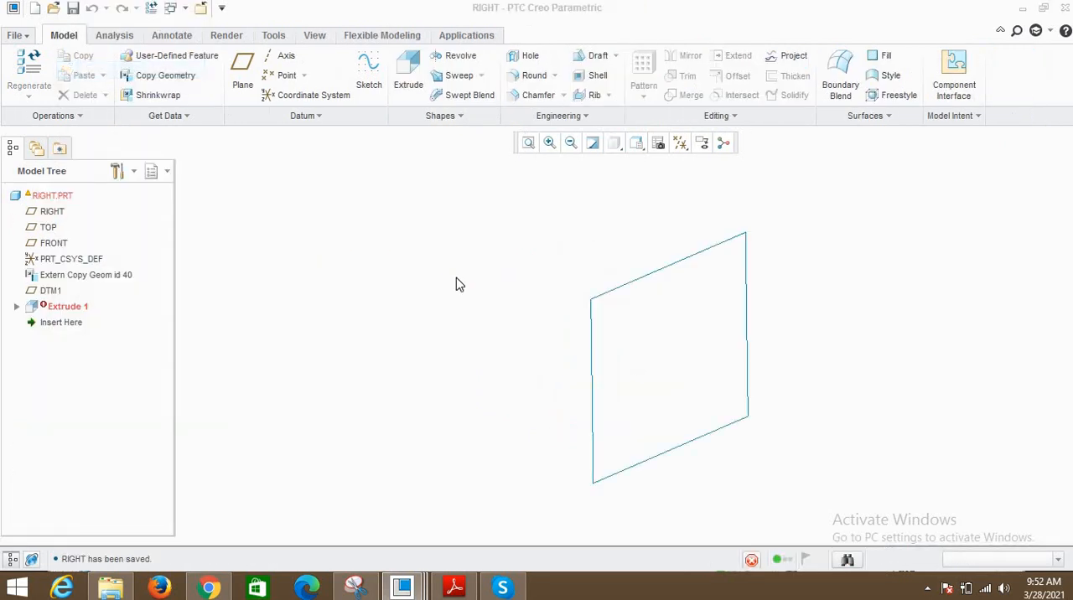
pyautogui.click(55, 308)
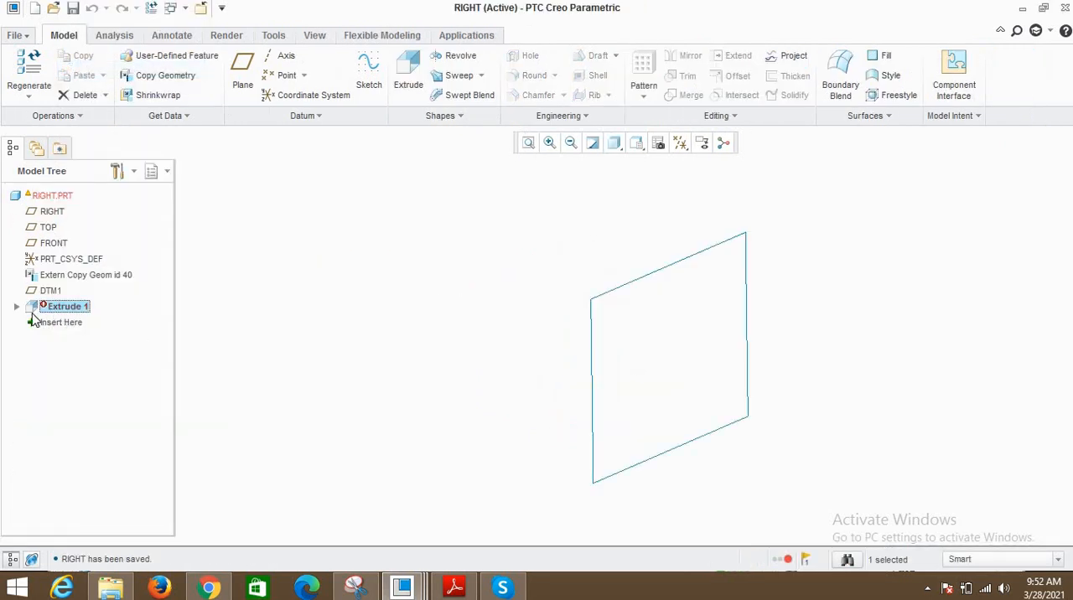
pyautogui.click(16, 307)
pyautogui.click(84, 324)
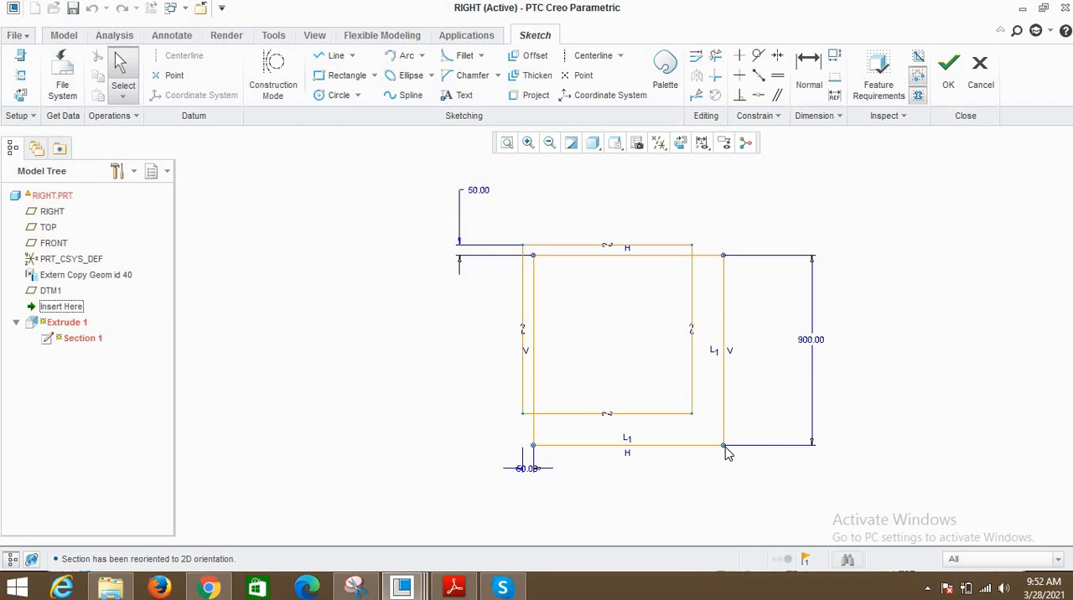
pyautogui.moveTo(724, 446); pyautogui.dragTo(675, 400)
pyautogui.hotkey('ctrl', 'z')
pyautogui.click(806, 84)
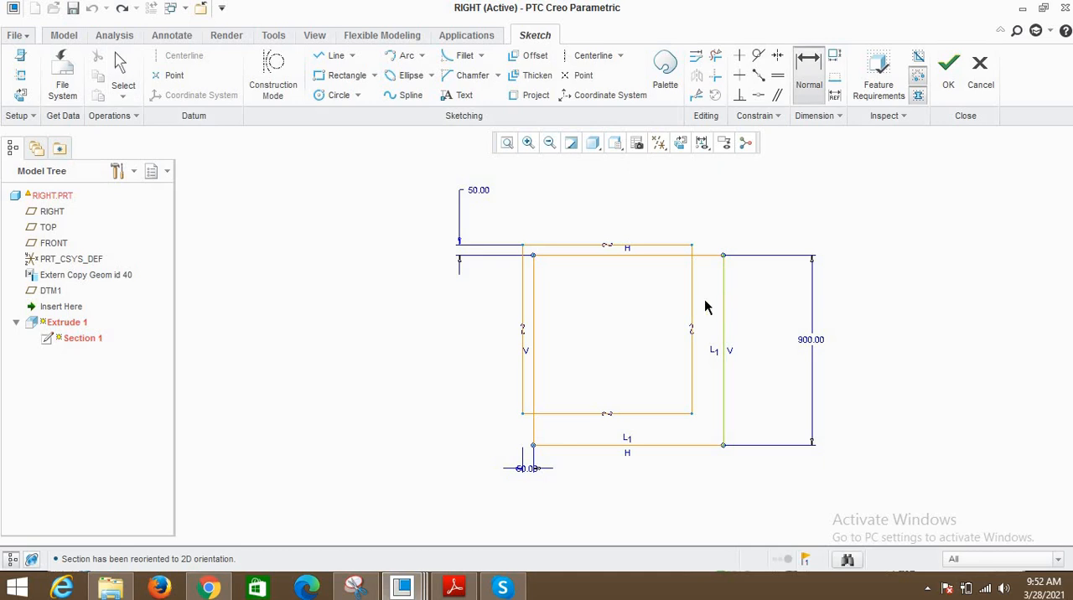
pyautogui.middleClick(663, 296)
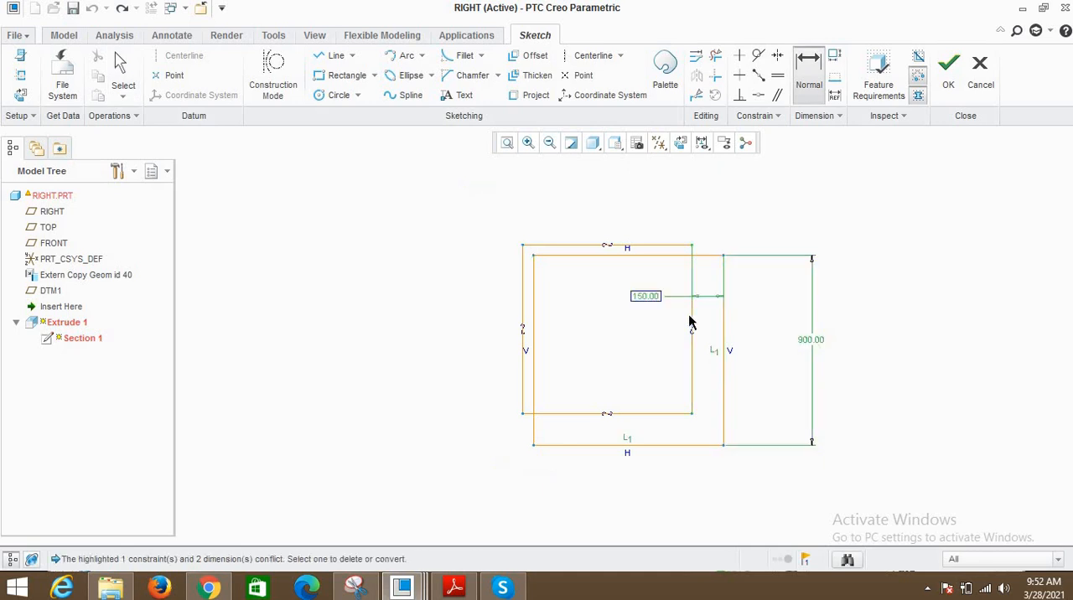
pyautogui.click(1066, 7)
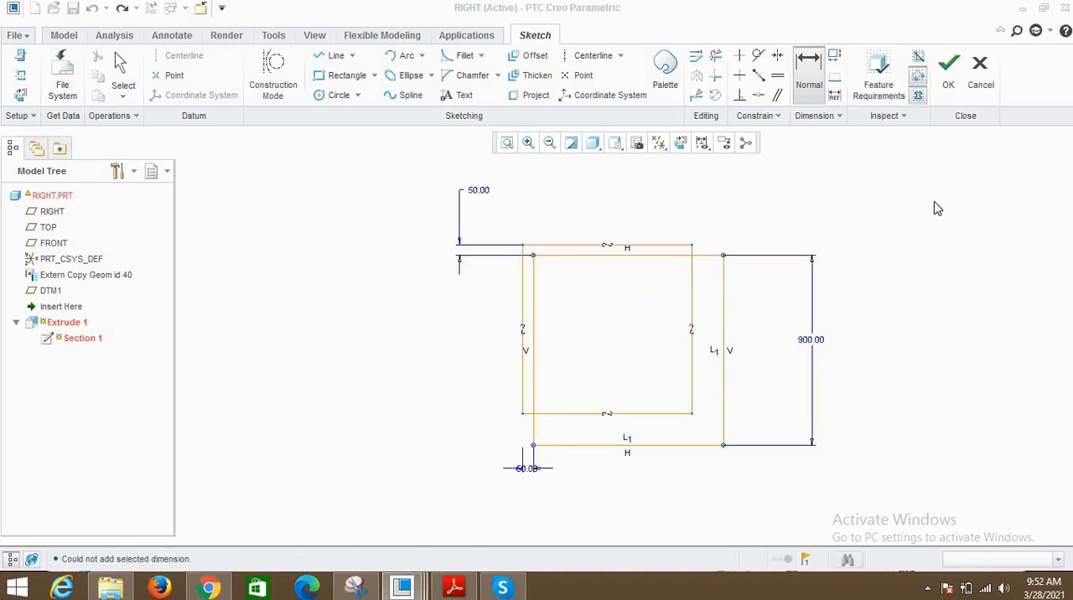
# - Shrink the inner square to about 705 high inside the outer one, and set the offset between their upper edges to 50
pyautogui.moveTo(696, 432); pyautogui.dragTo(685, 408)
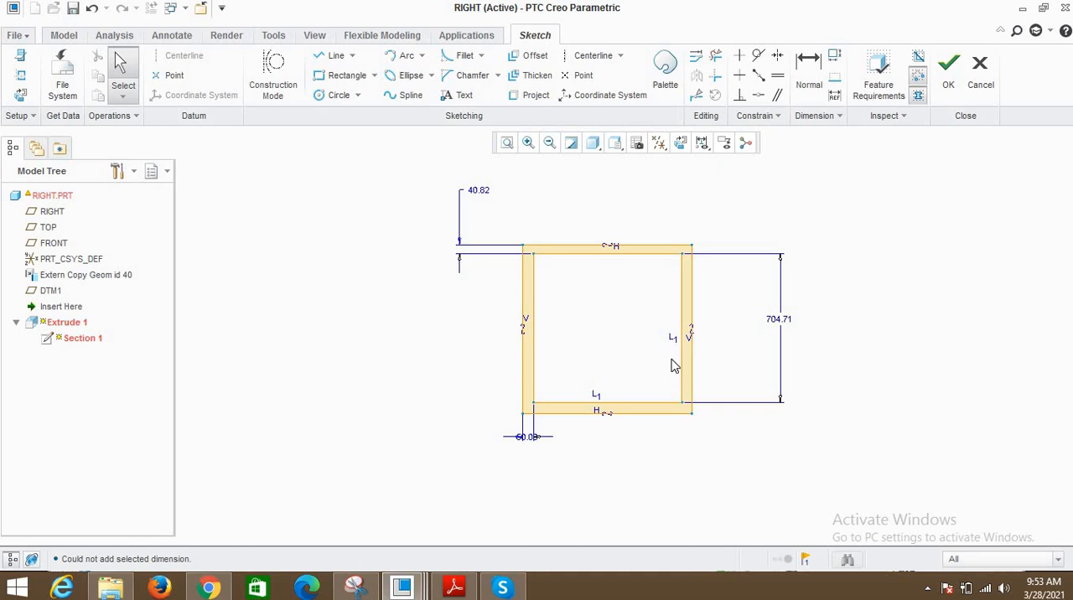
pyautogui.moveTo(529, 439); pyautogui.dragTo(421, 446)
pyautogui.doubleClick(482, 193)
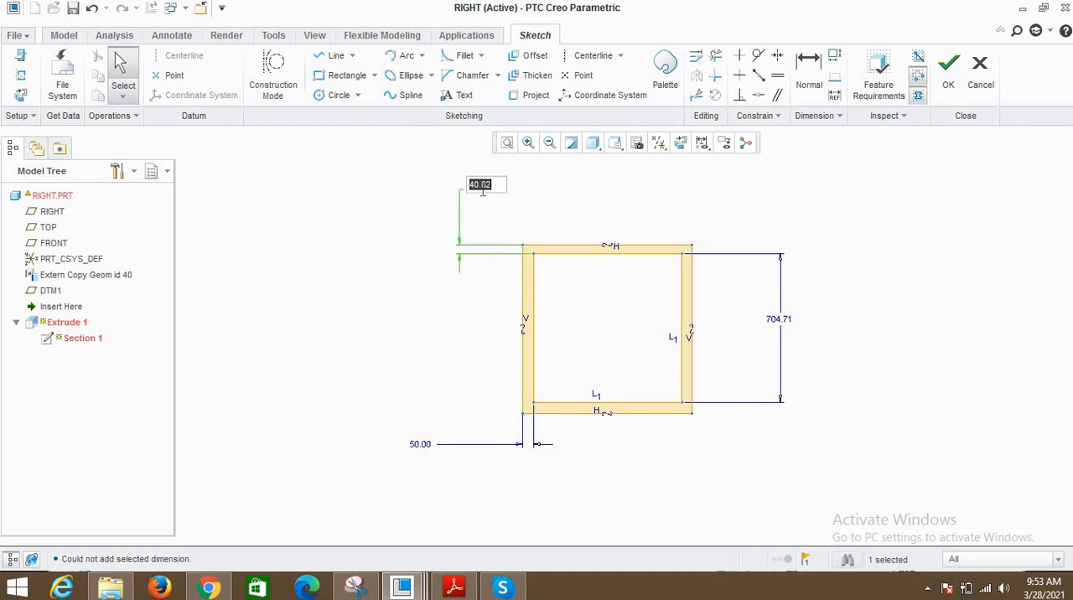
pyautogui.write('50')
pyautogui.press('Return')
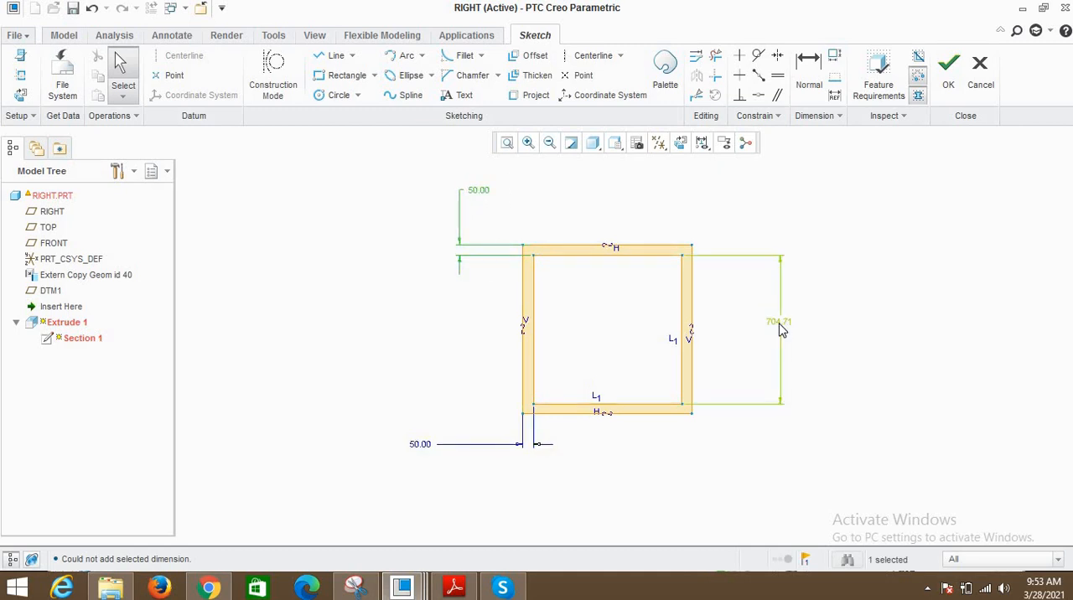
pyautogui.click(832, 313)
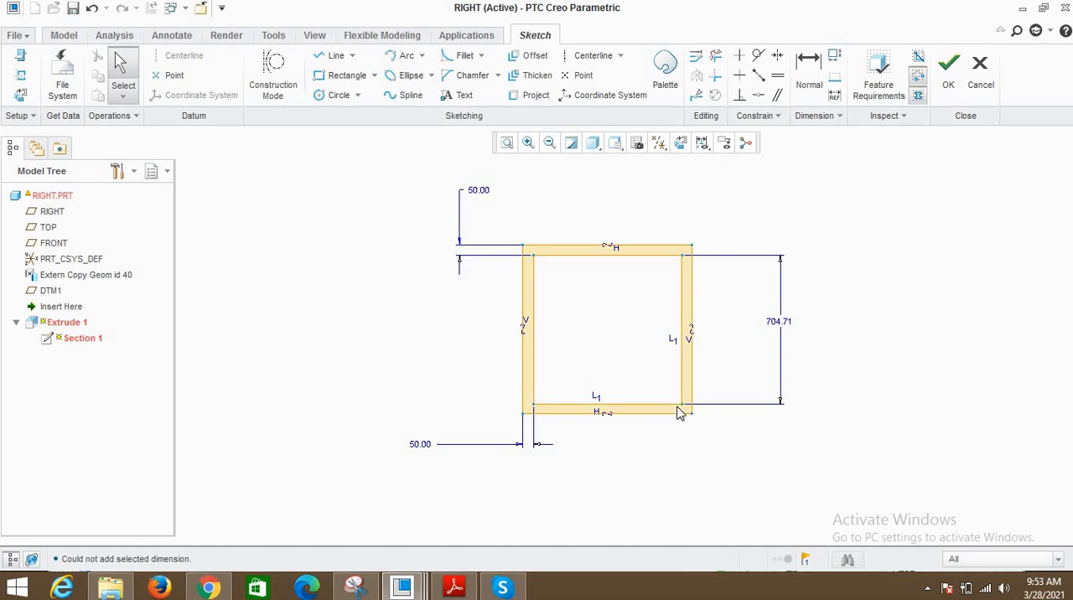
pyautogui.scroll(2, 688, 415)
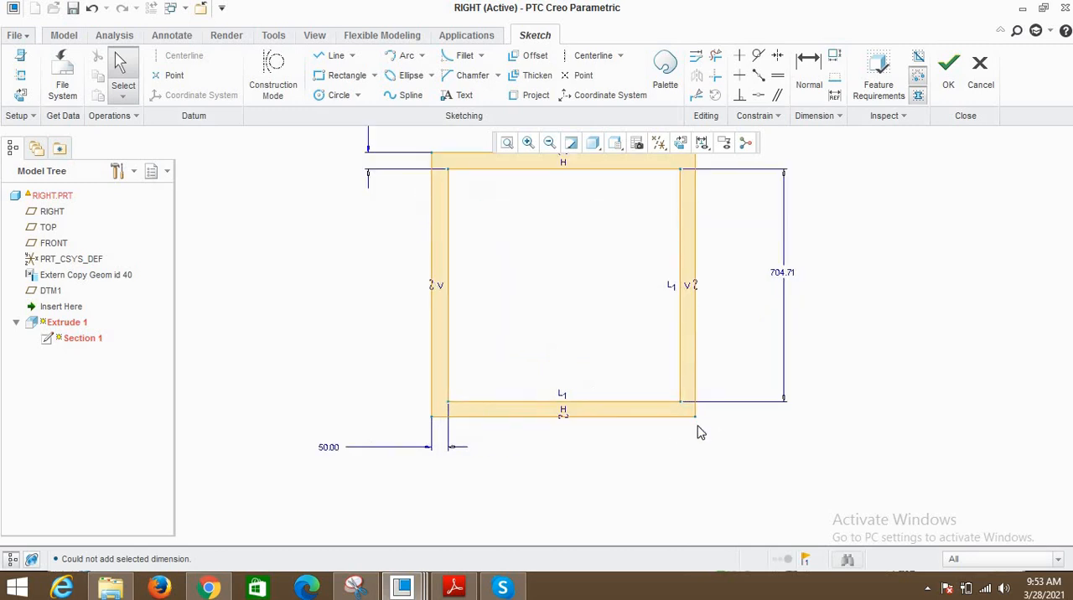
pyautogui.scroll(-1, 633, 434)
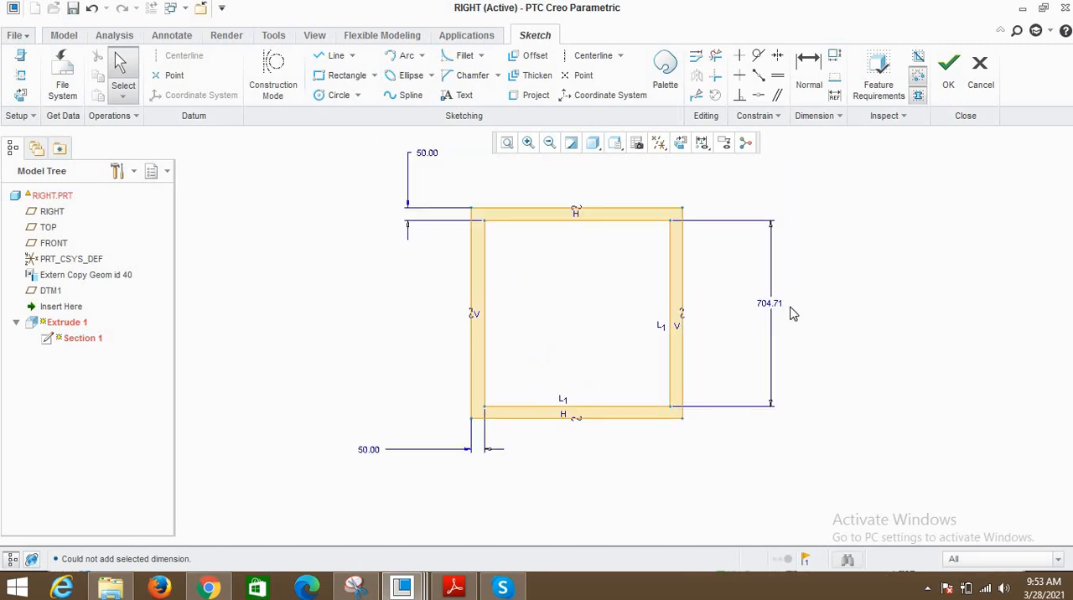
pyautogui.press('Delete')
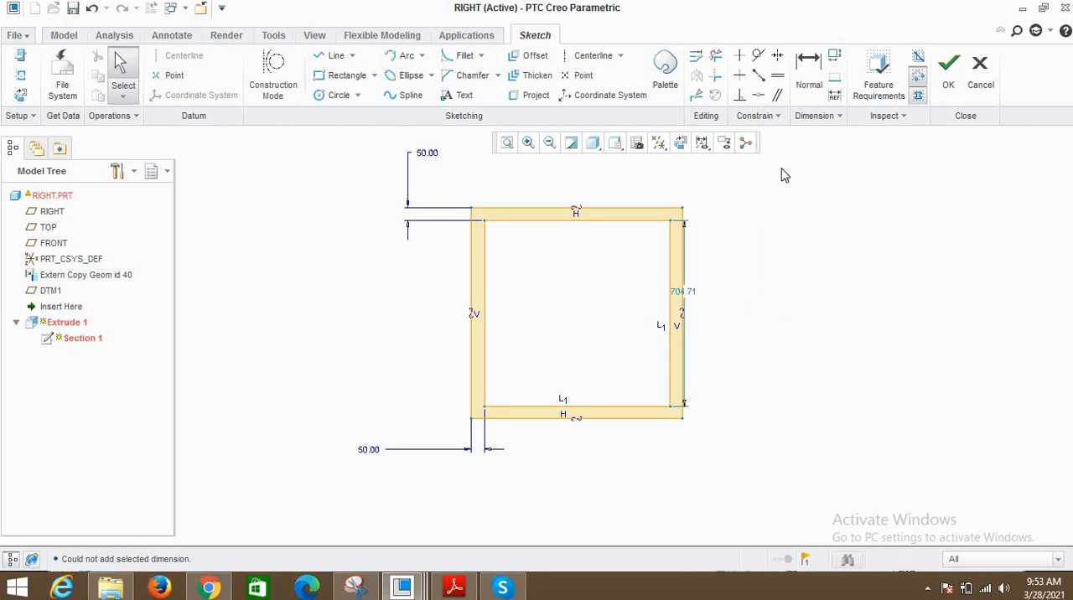
pyautogui.click(682, 363)
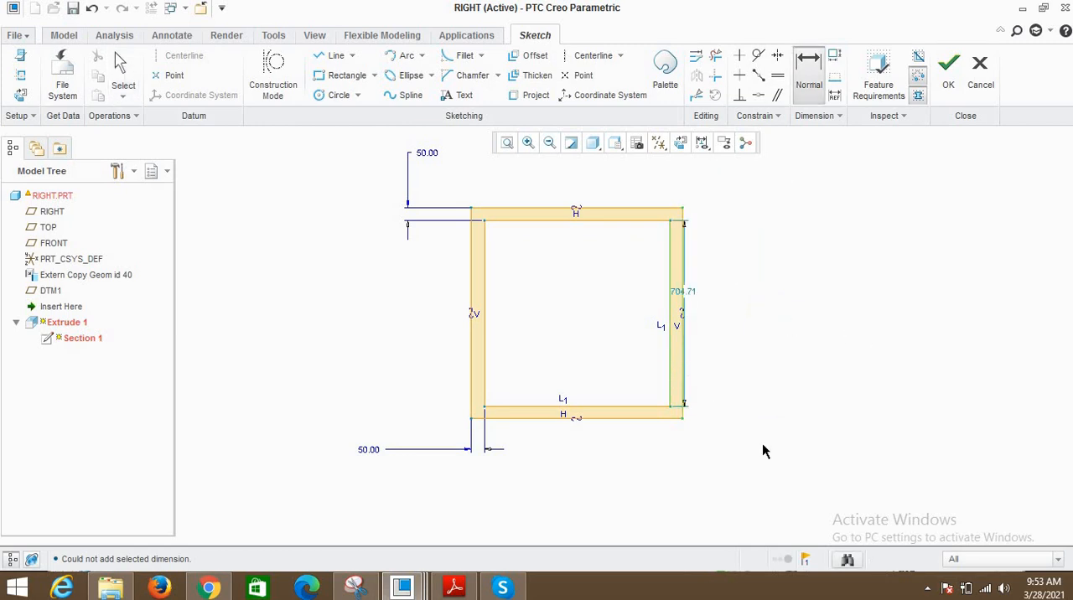
pyautogui.middleClick(765, 446)
pyautogui.press('Escape')
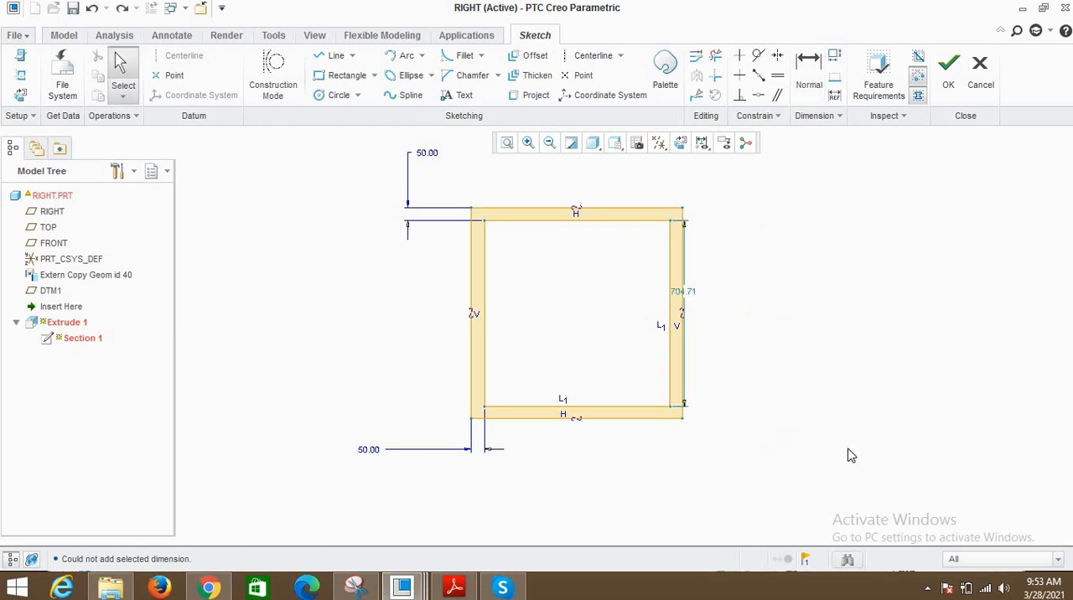
# - Dimension the gap between the right edges of both squares, delete the conflicting height dimension, and set the gap to 50
pyautogui.click(813, 89)
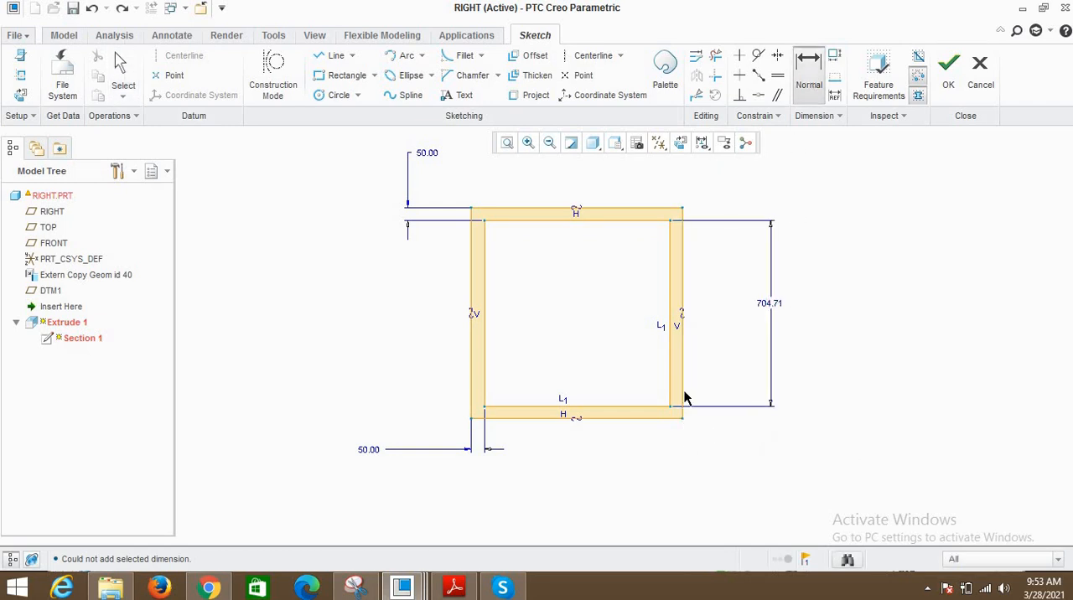
pyautogui.scroll(2, 682, 395)
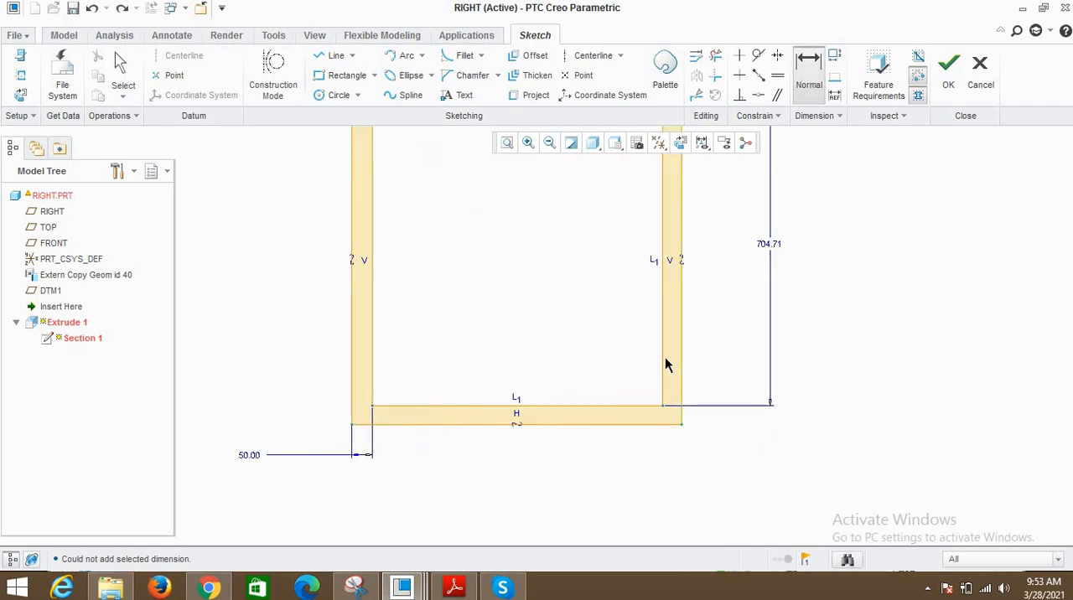
pyautogui.middleClick(743, 352)
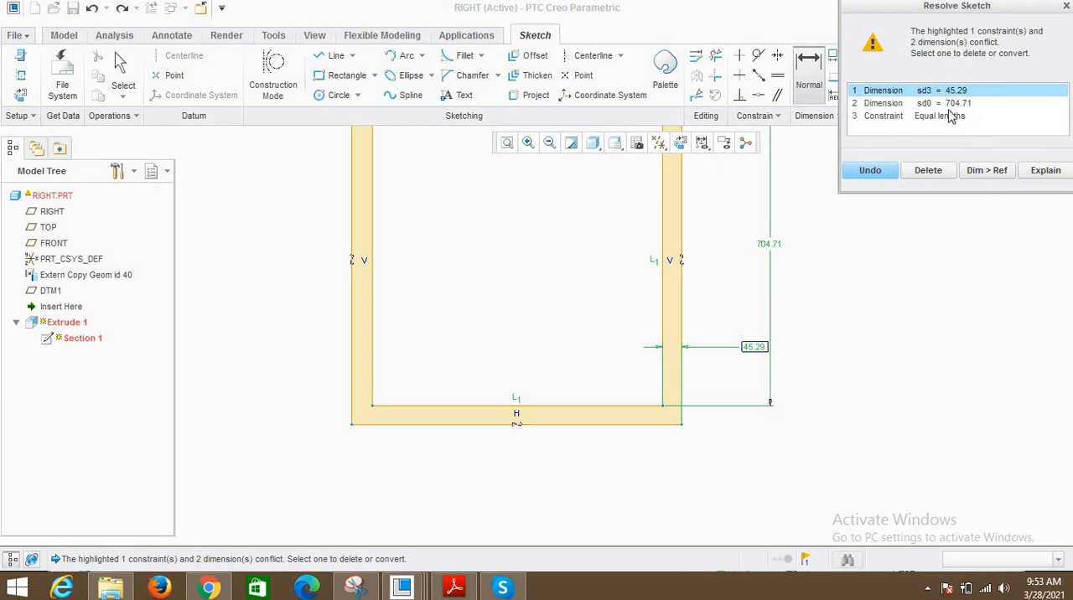
pyautogui.click(951, 103)
pyautogui.click(928, 171)
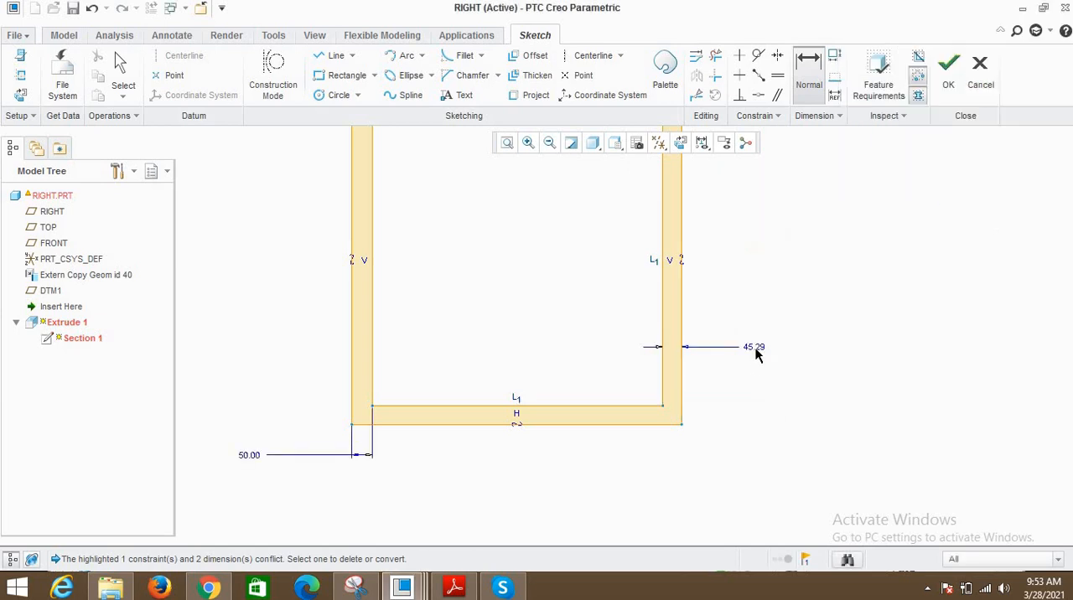
pyautogui.doubleClick(755, 348)
pyautogui.write('50')
pyautogui.press('Return')
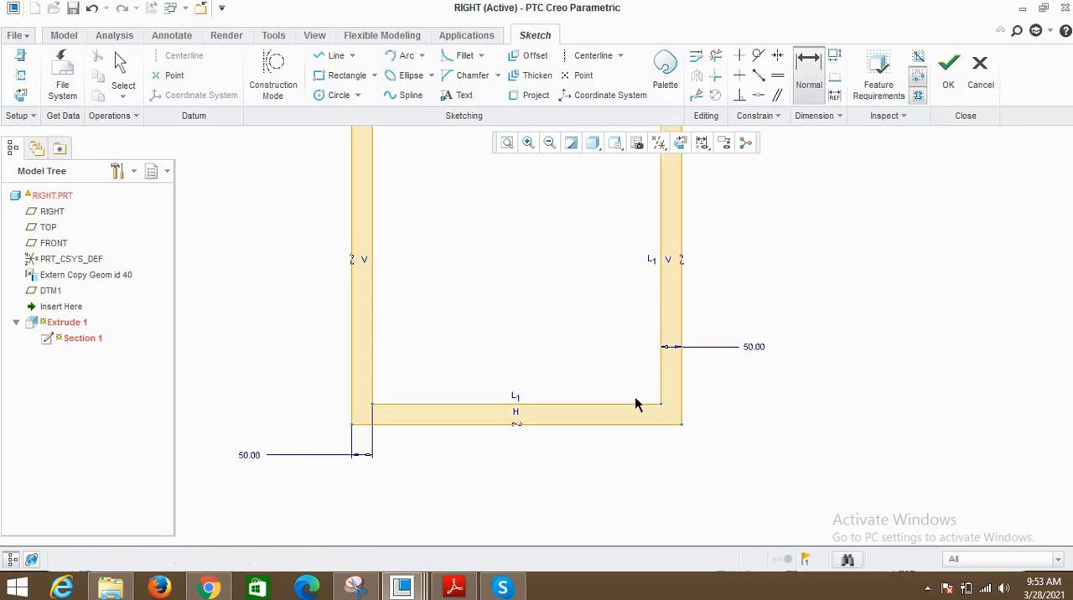
# - Move the text of the left wall's 50 dimension below the section, and accept the sketch
pyautogui.scroll(2, 635, 397)
pyautogui.middleClick(840, 307)
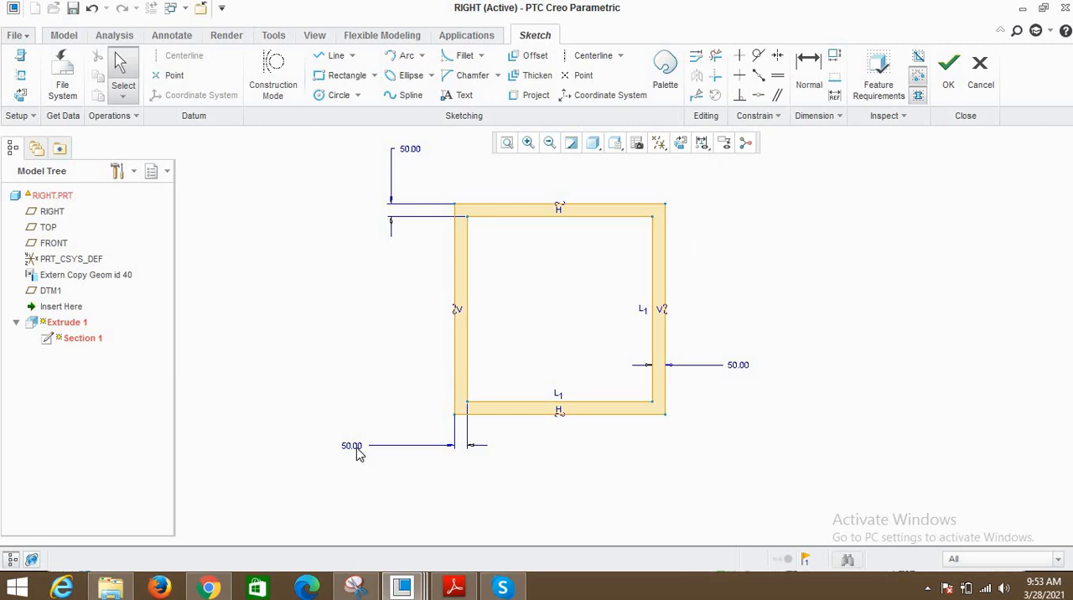
pyautogui.moveTo(358, 453)
pyautogui.mouseDown()
pyautogui.moveTo(469, 472)
pyautogui.moveTo(503, 463)
pyautogui.mouseUp()
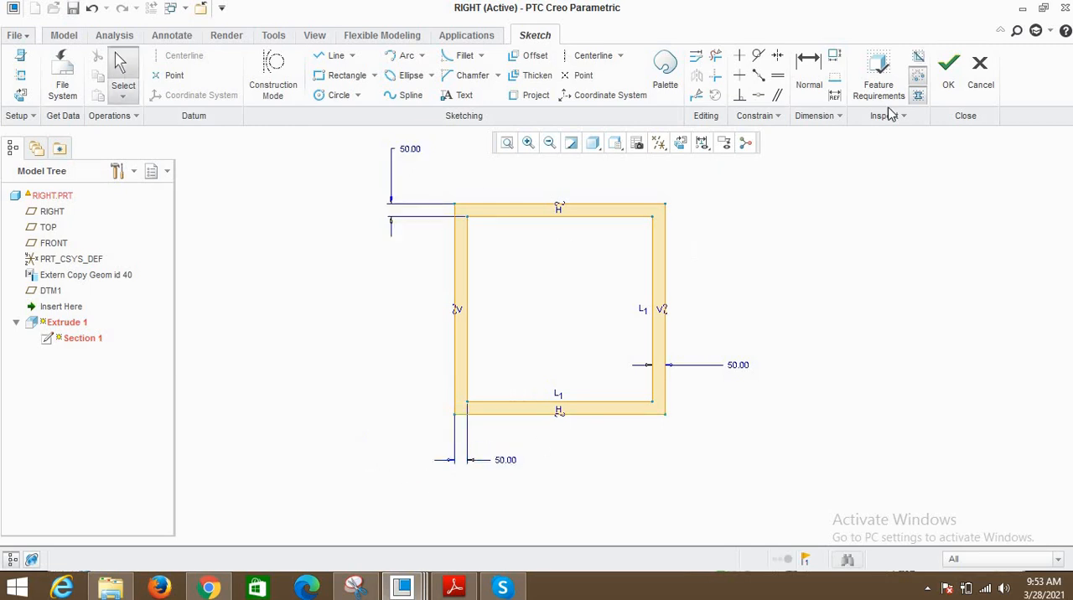
pyautogui.click(950, 87)
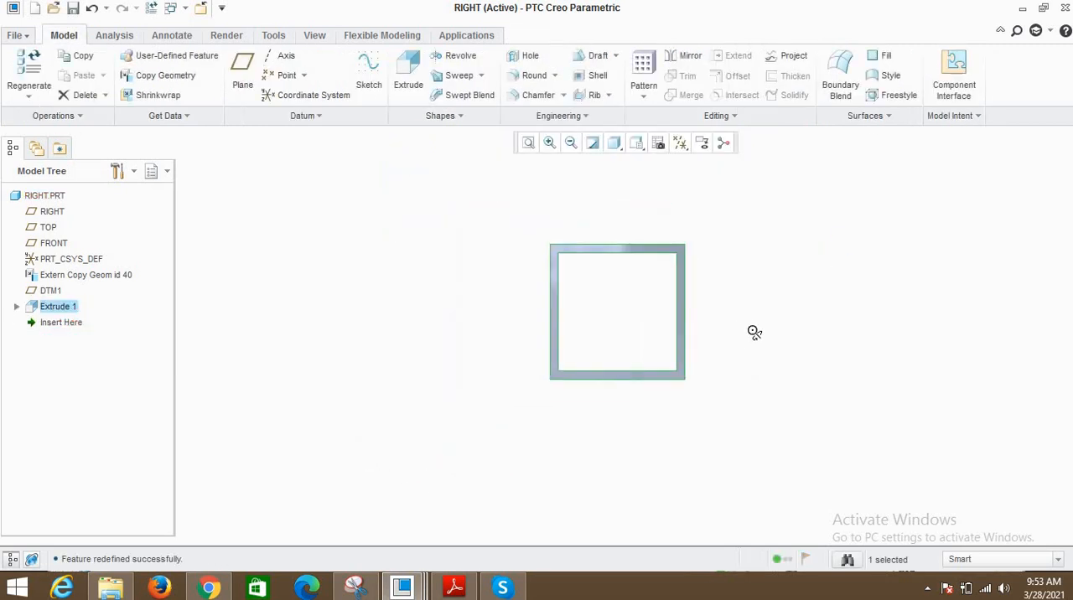
# - View the rebuilt RIGHT part in the default orientation and return to SKELETON.ASM
pyautogui.hotkey('ctrl', 'd')
pyautogui.click(74, 342)
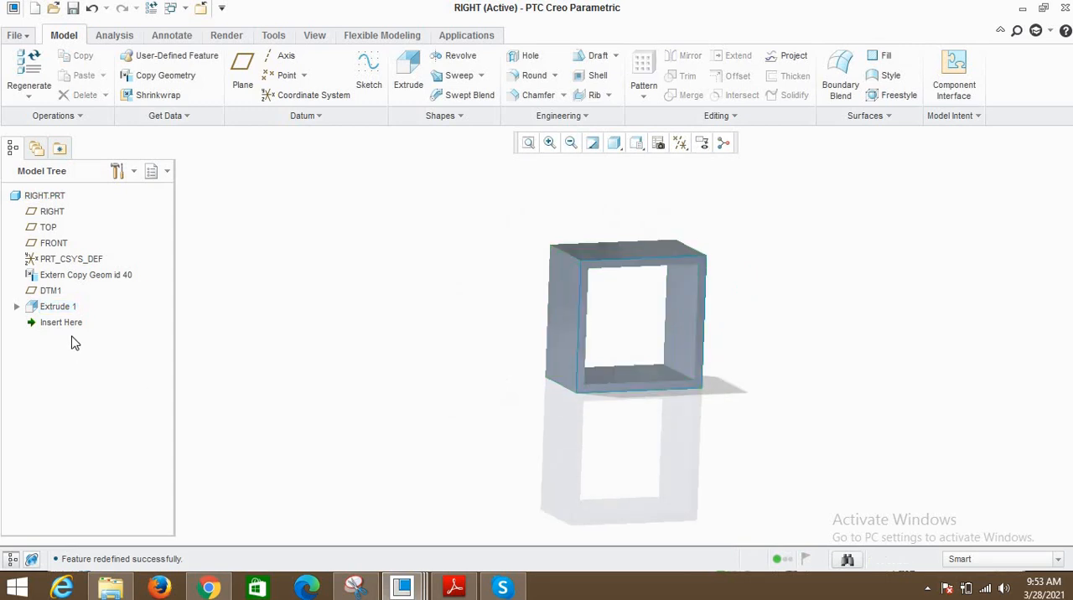
pyautogui.click(183, 10)
pyautogui.click(210, 26)
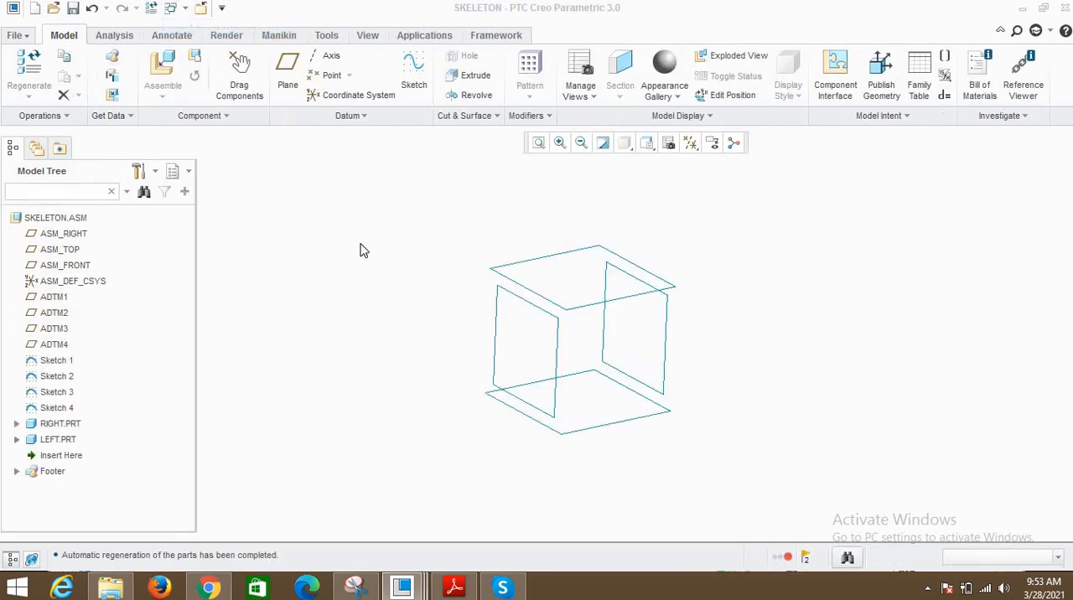
# - Open LEFT.PRT from the assembly and edit Section 1 of Extrude 1
pyautogui.click(59, 440)
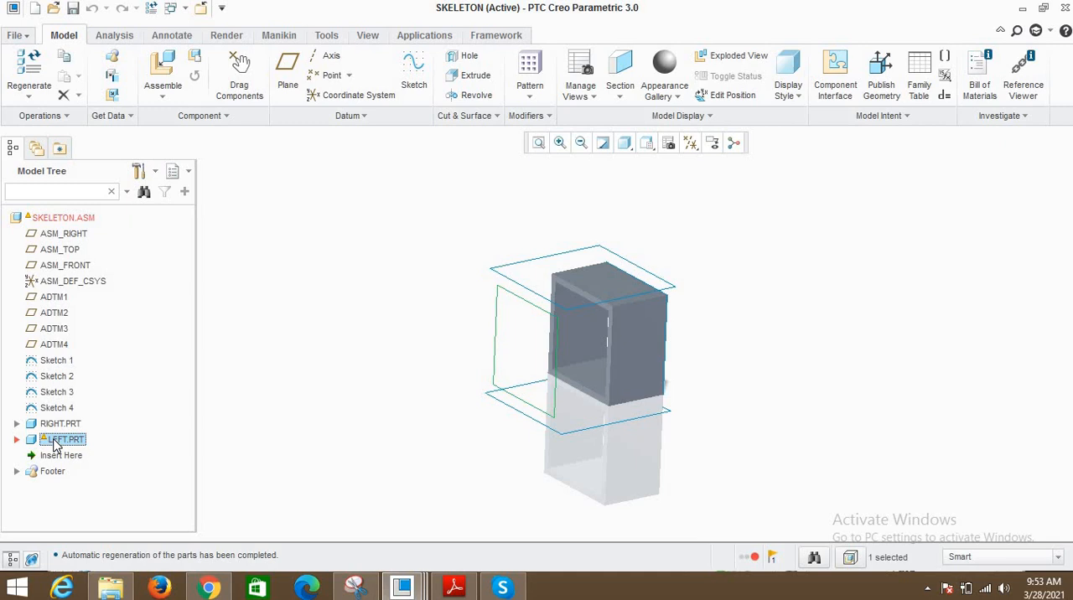
pyautogui.rightClick(59, 440)
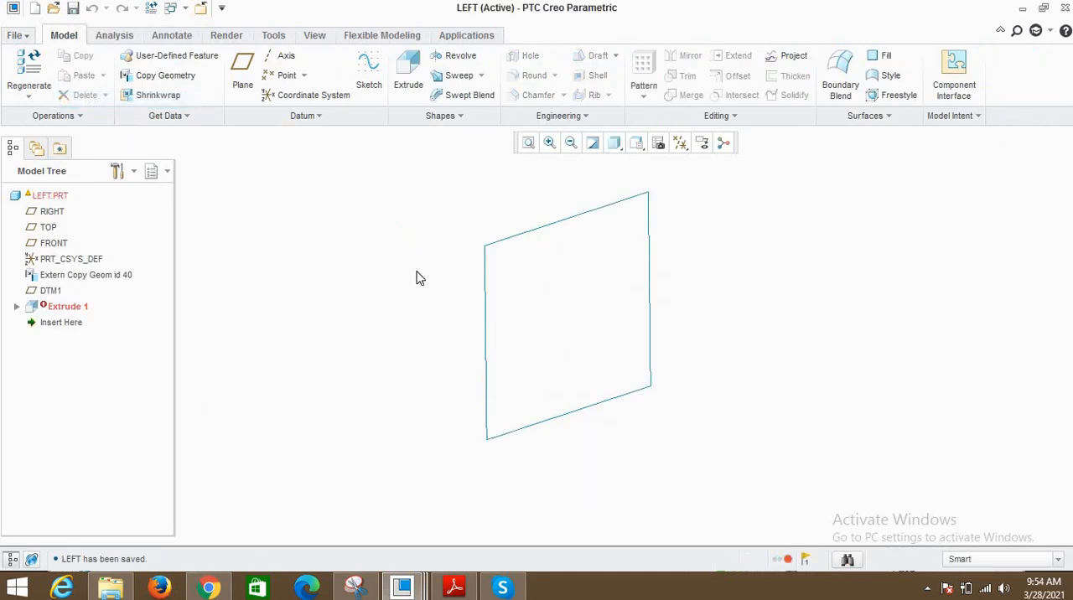
pyautogui.click(17, 307)
pyautogui.click(82, 321)
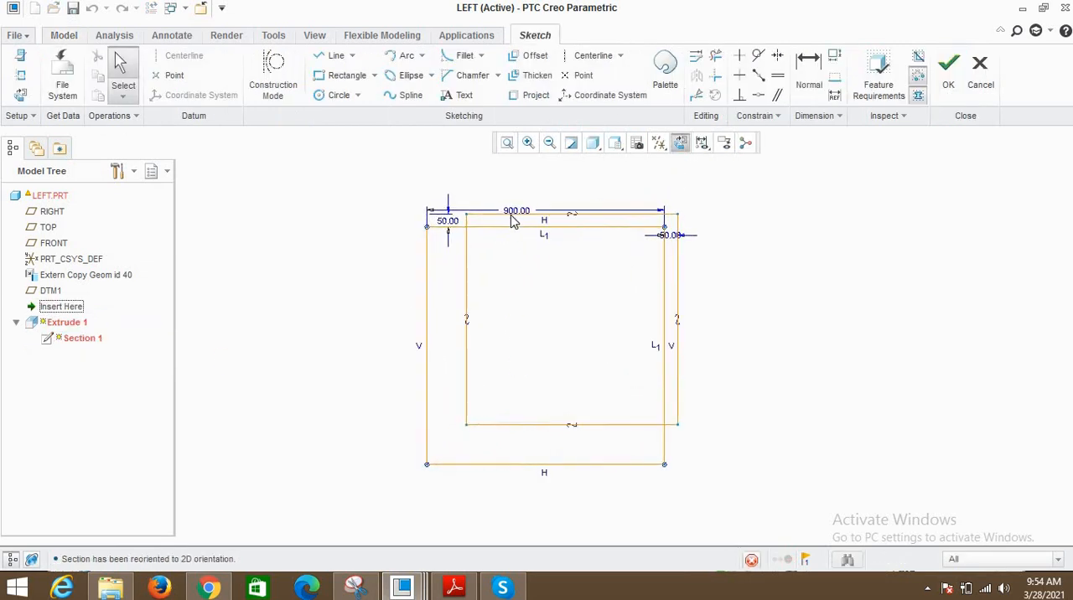
# - Reposition the texts of the inner square's width dimension and both edge offset dimensions around the section
pyautogui.moveTo(516, 211); pyautogui.dragTo(508, 187)
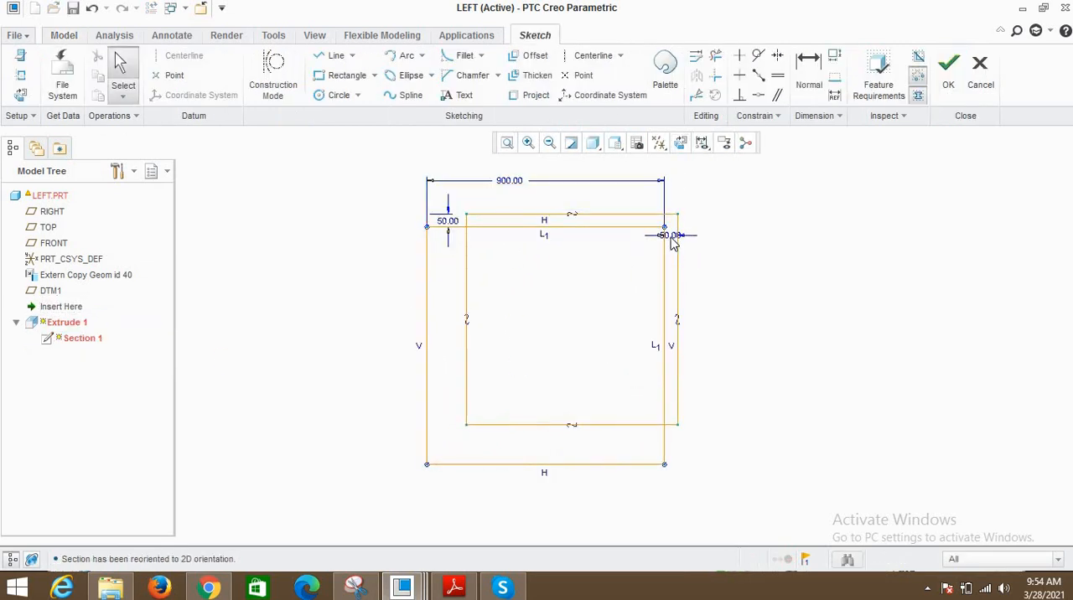
pyautogui.moveTo(670, 237); pyautogui.dragTo(705, 191)
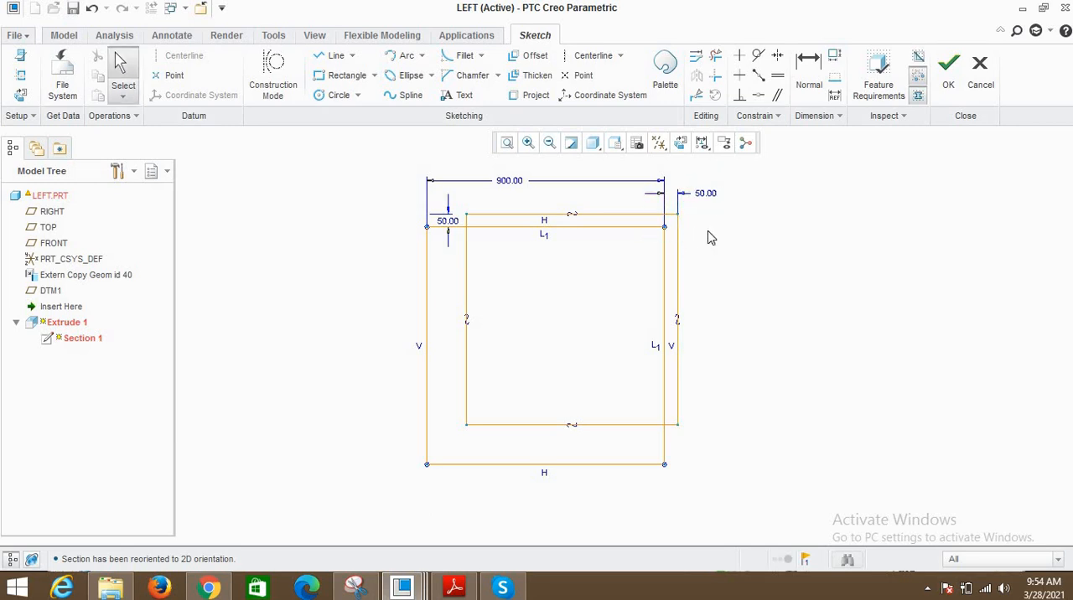
pyautogui.keyDown('shift'); pyautogui.moveTo(446, 197); pyautogui.dragTo(459, 242, button='middle'); pyautogui.keyUp('shift')
pyautogui.moveTo(467, 272); pyautogui.dragTo(369, 224)
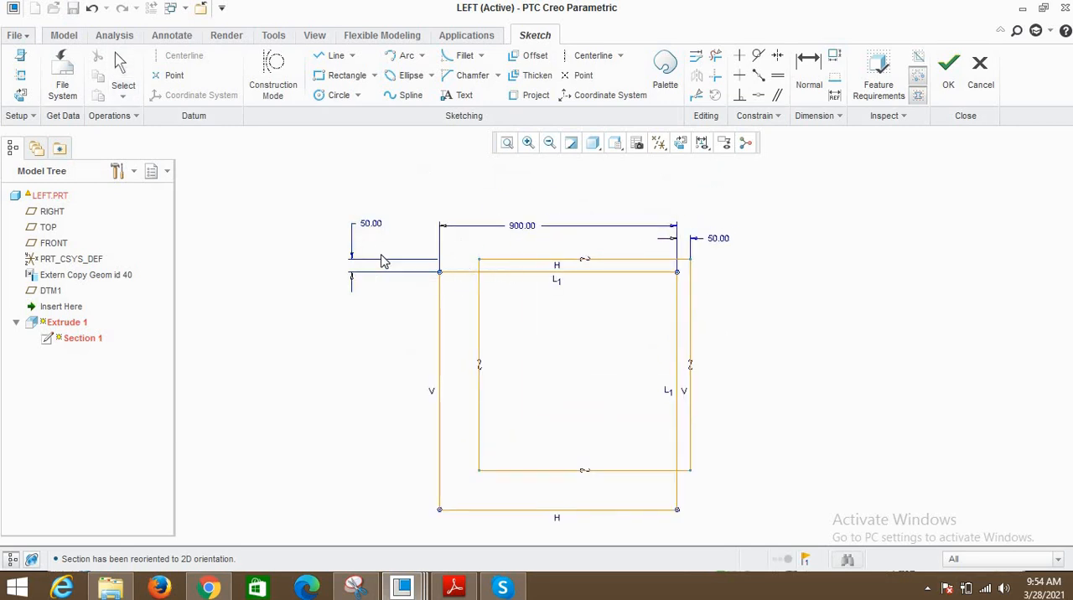
pyautogui.click(520, 229)
pyautogui.moveTo(521, 232); pyautogui.dragTo(527, 256)
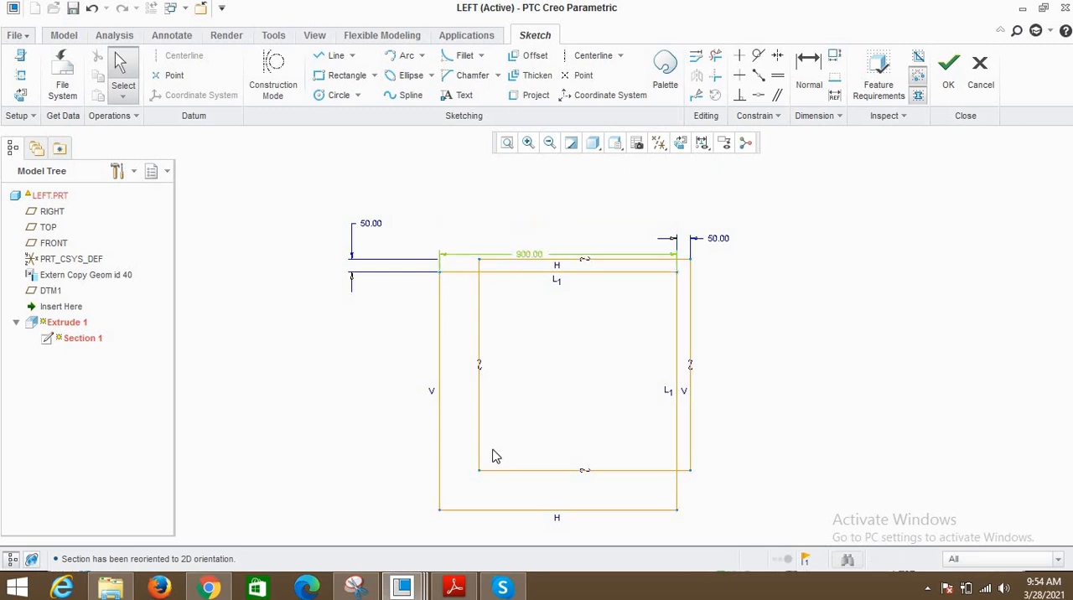
# - Shrink the inner square to about 681 wide inside the outer one, and set the gap between their right edges to 50
pyautogui.moveTo(440, 510)
pyautogui.mouseDown()
pyautogui.moveTo(489, 478)
pyautogui.moveTo(496, 454)
pyautogui.mouseUp()
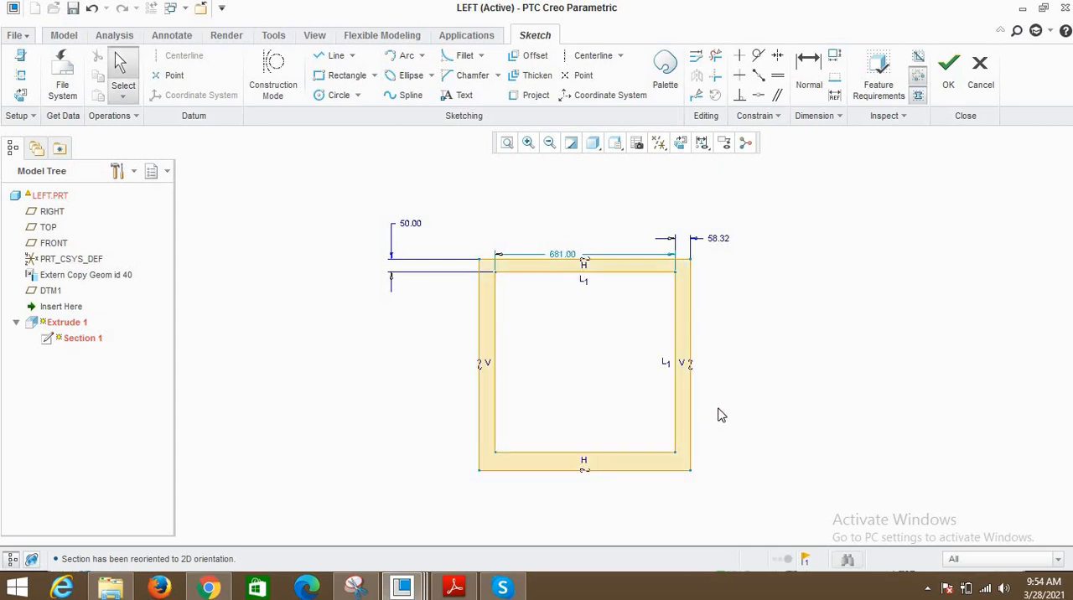
pyautogui.doubleClick(718, 239)
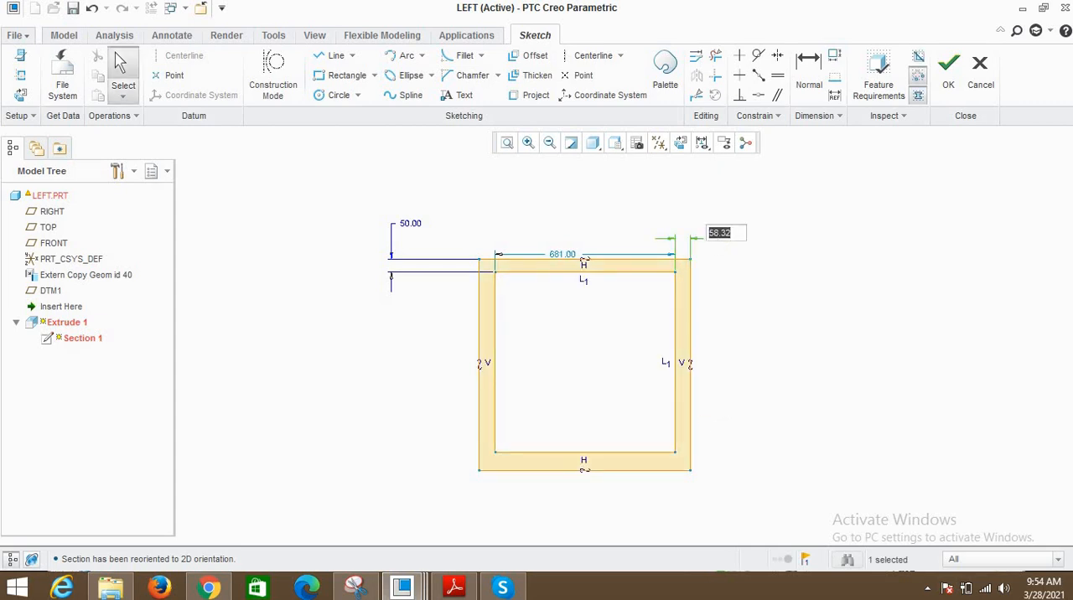
pyautogui.press('Return')
# - Dimension the gap between the left edges of both squares and set it to 50
pyautogui.click(809, 72)
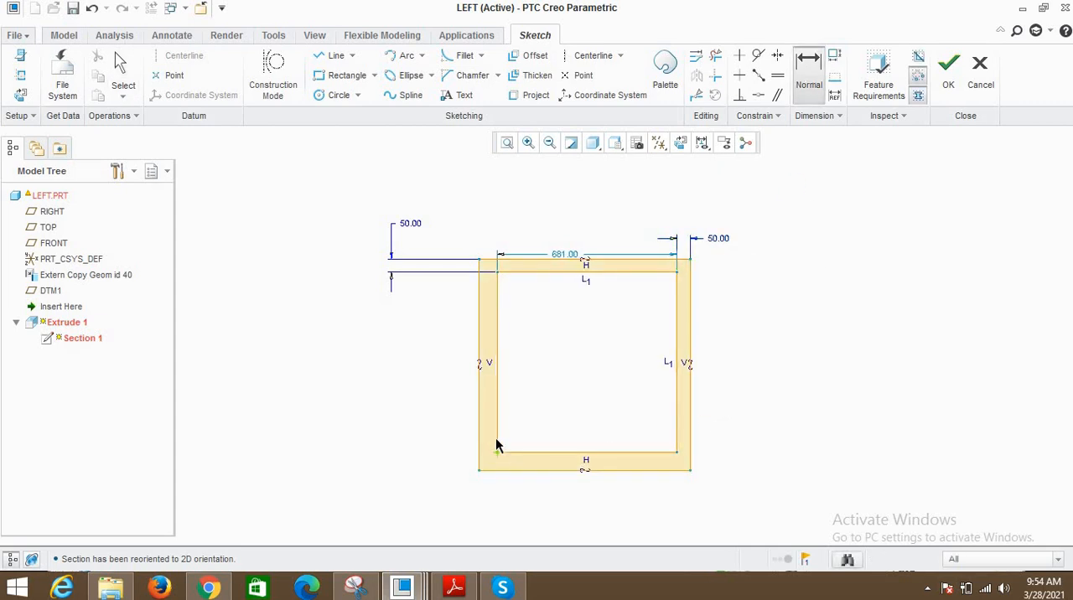
pyautogui.click(479, 434)
pyautogui.click(498, 435)
pyautogui.middleClick(507, 436)
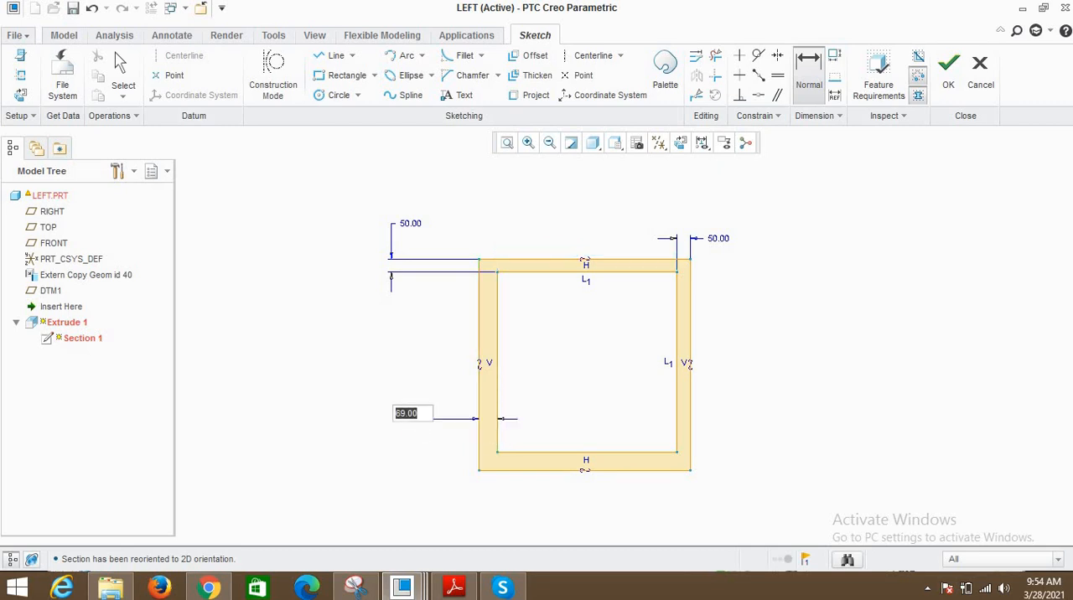
pyautogui.press('Return')
pyautogui.middleClick(668, 294)
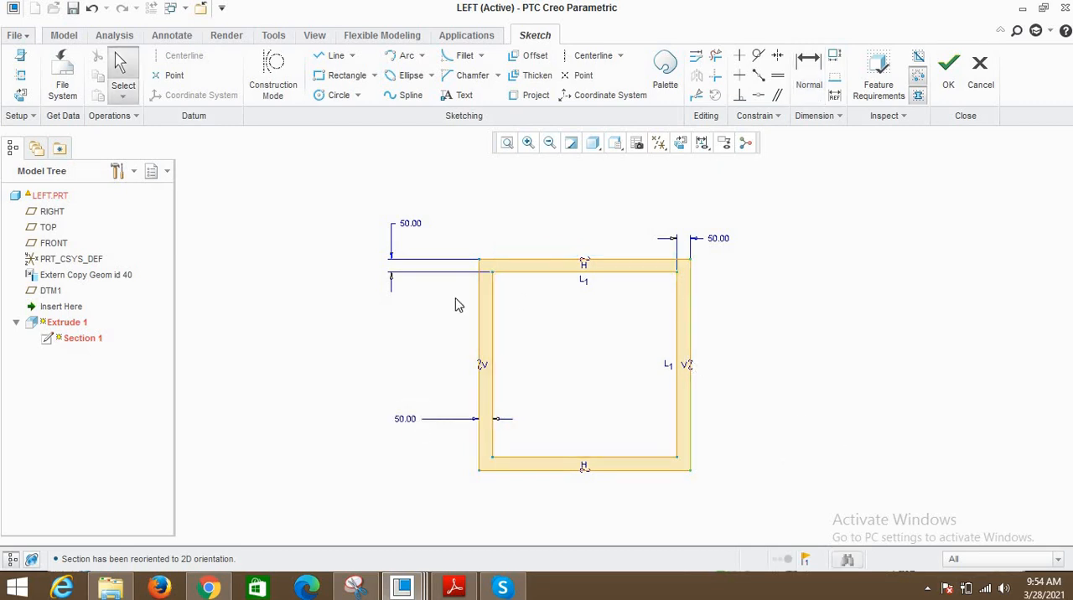
# - Try to dimension the gap between the lower edges of both squares, and accept the section sketch
pyautogui.click(808, 71)
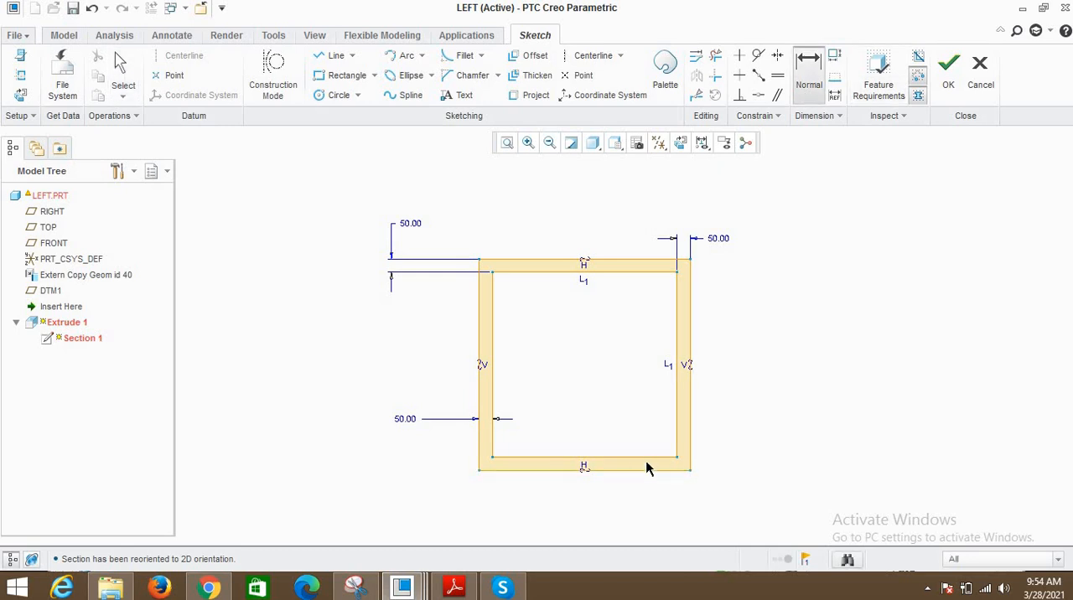
pyautogui.middleClick(792, 409)
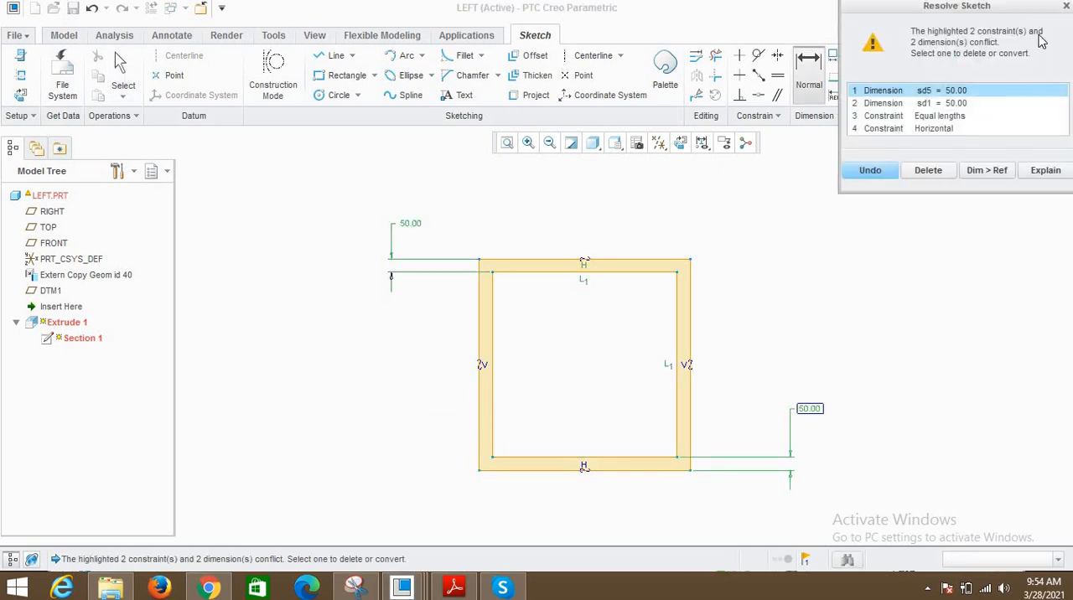
pyautogui.click(948, 67)
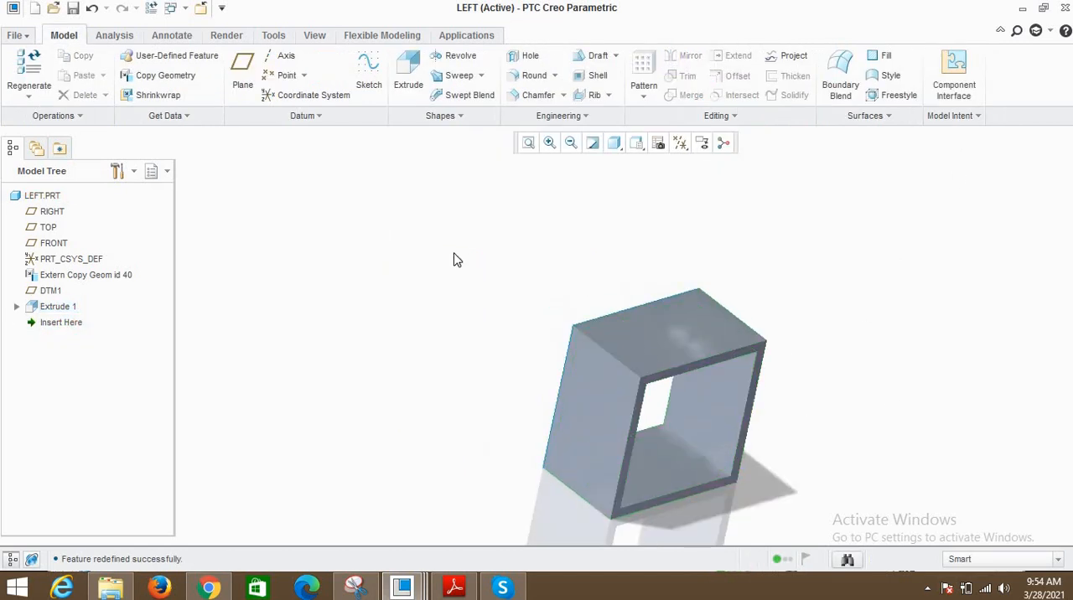
# - Return to SKELETON.ASM and inspect the rebuilt RIGHT and LEFT parts from the open side
pyautogui.click(170, 7)
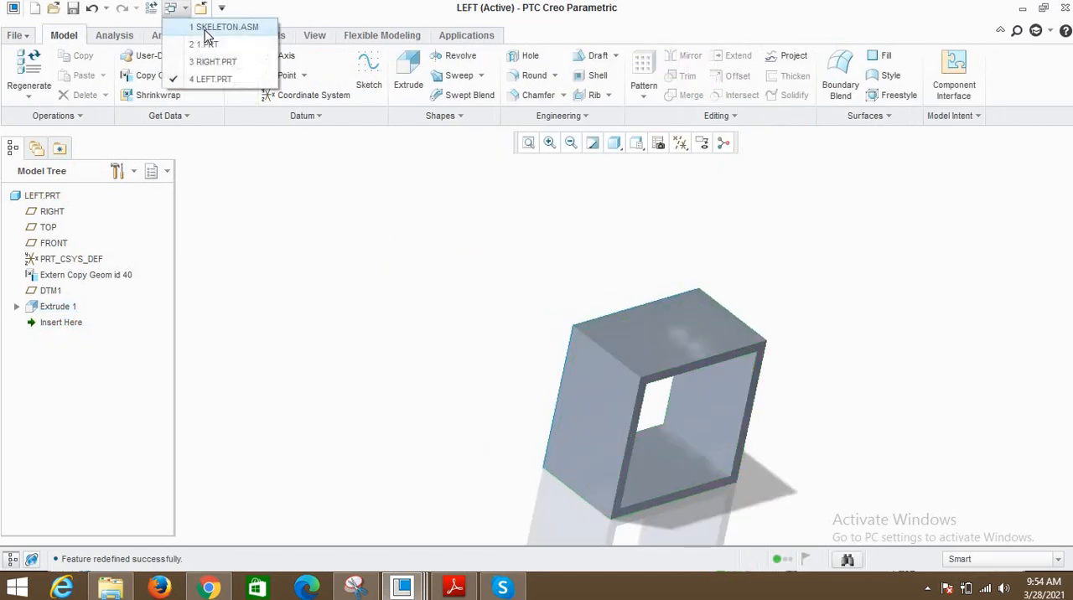
pyautogui.click(205, 27)
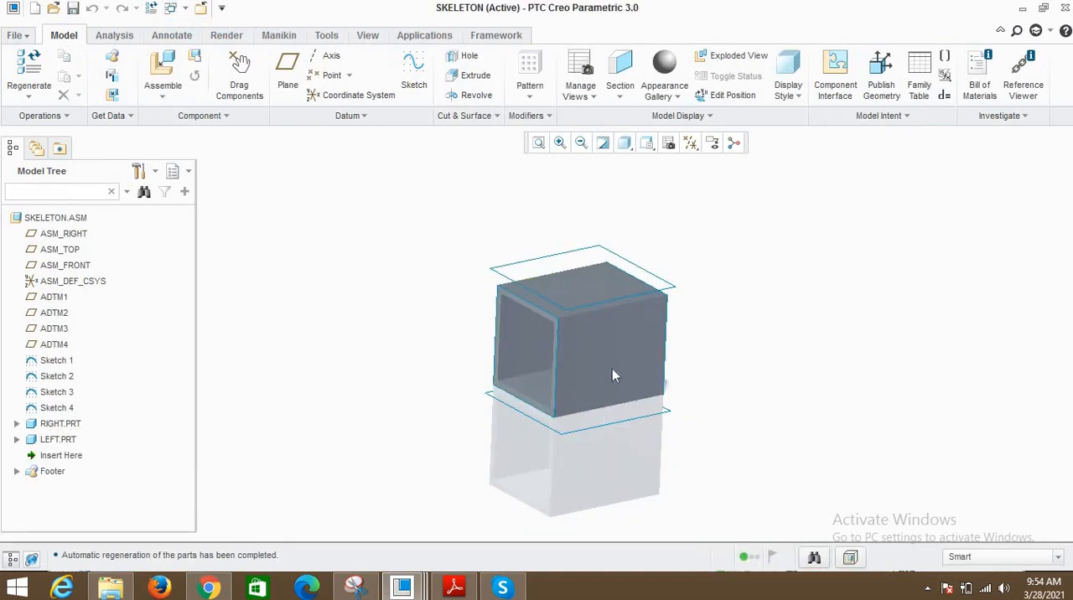
pyautogui.moveTo(616, 309); pyautogui.dragTo(554, 315, button='middle')
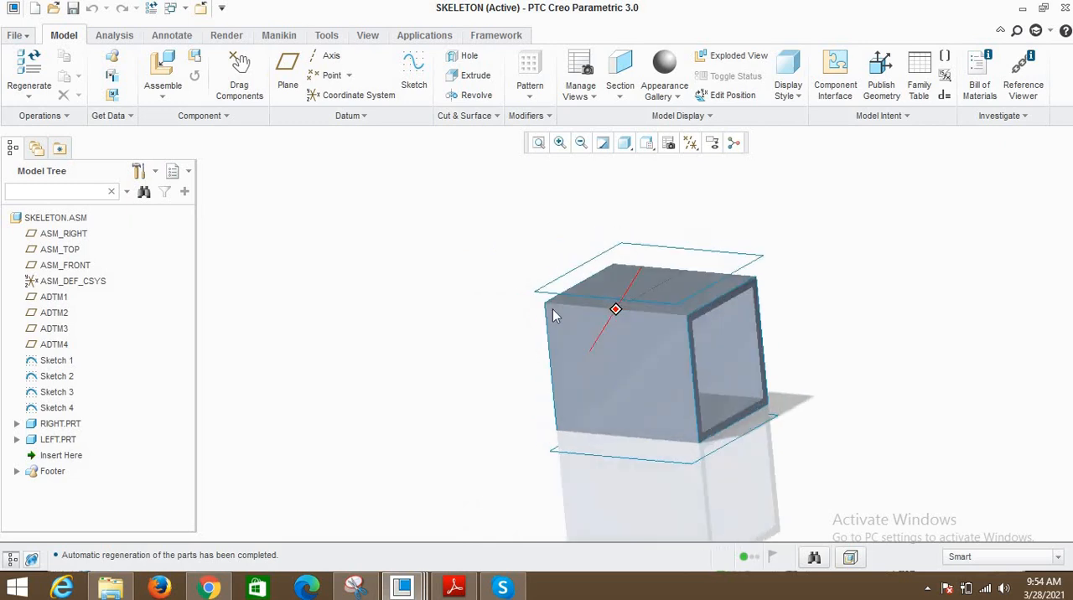
pyautogui.moveTo(648, 328)
pyautogui.mouseDown(button='middle')
pyautogui.moveTo(654, 342)
pyautogui.moveTo(750, 306)
pyautogui.moveTo(687, 299)
pyautogui.moveTo(696, 304)
pyautogui.moveTo(682, 332)
pyautogui.mouseUp(button='middle')
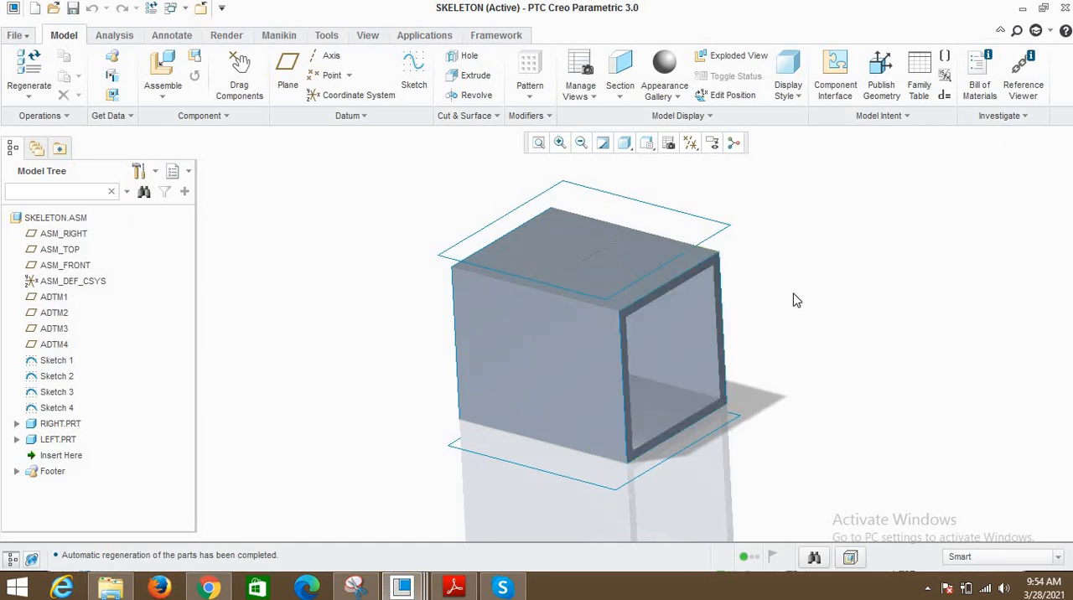
# - Redefine Sketch 3 with a smaller square and accept the sketch
pyautogui.click(43, 379)
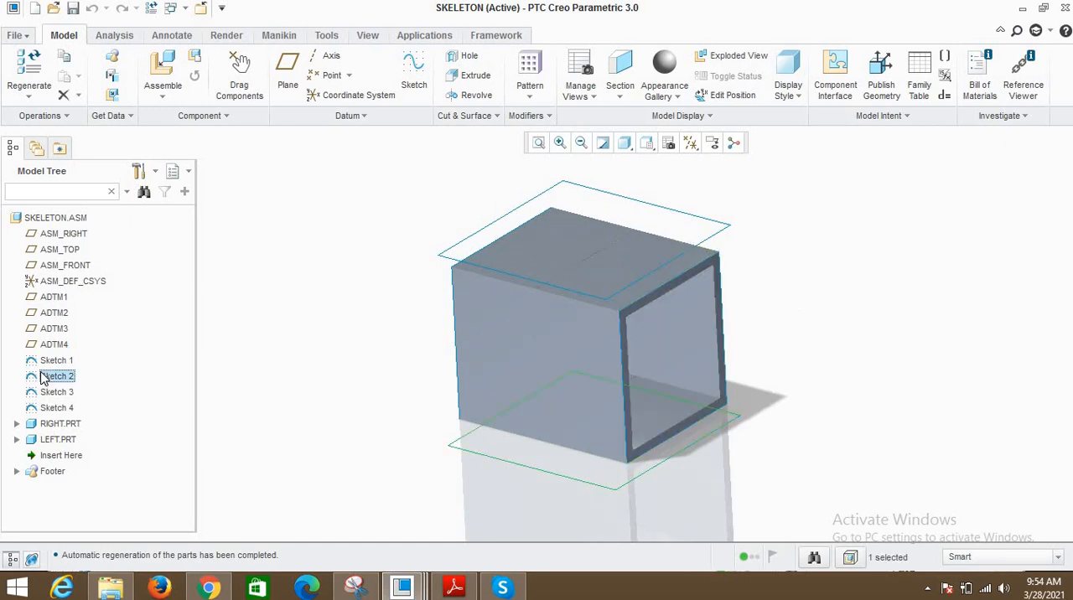
pyautogui.click(53, 394)
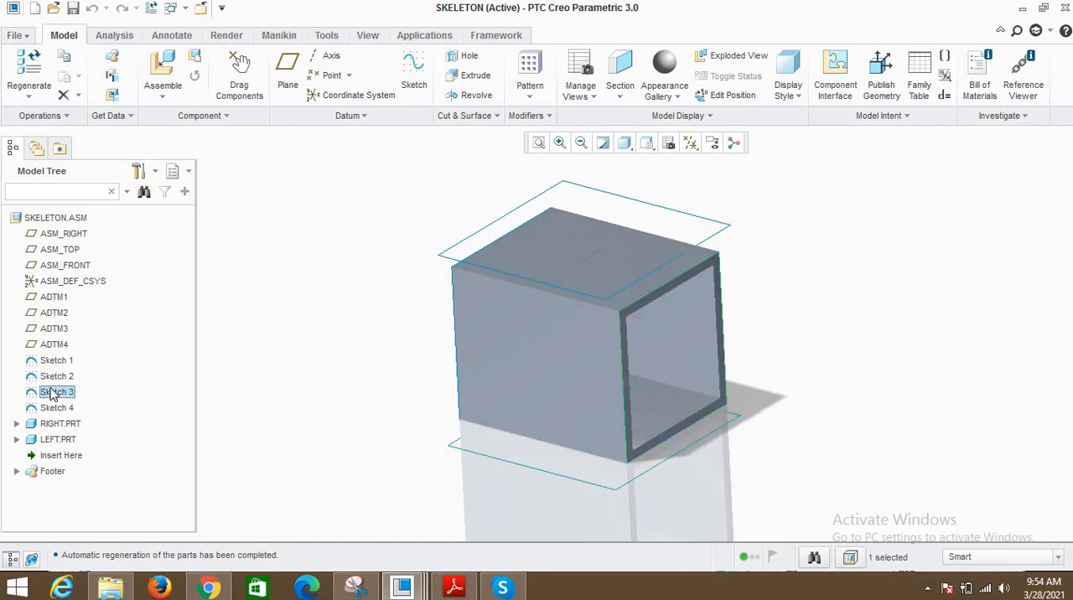
pyautogui.rightClick(53, 394)
pyautogui.click(106, 124)
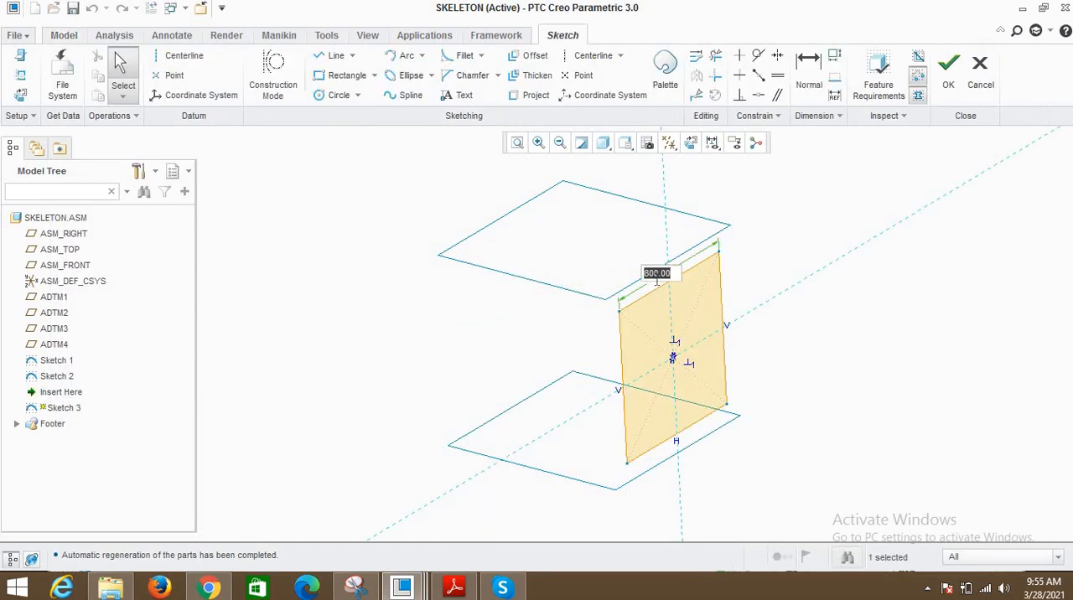
pyautogui.click(948, 71)
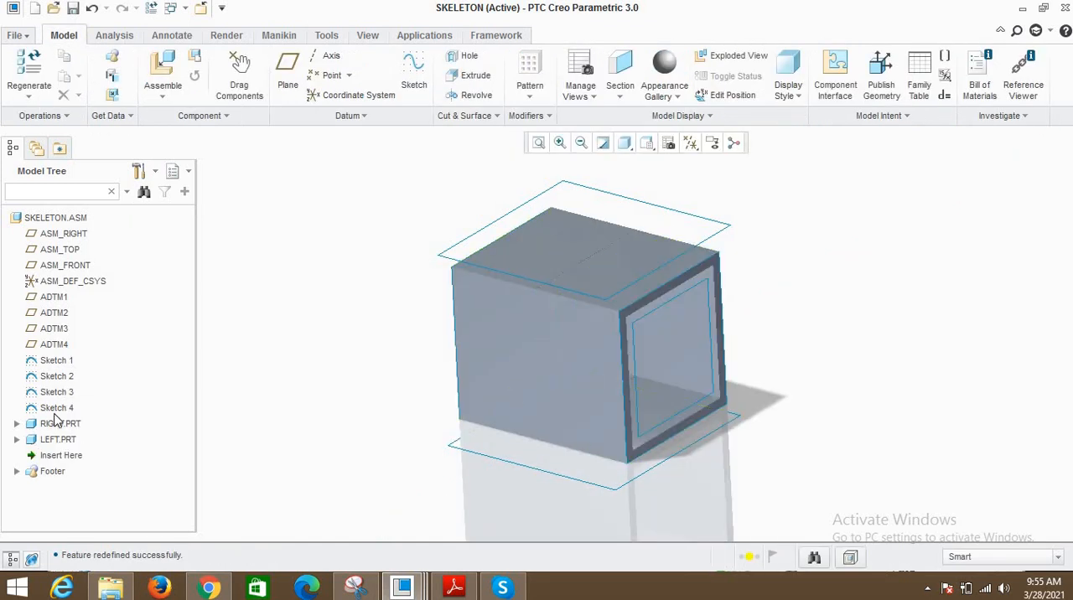
# - Set the width and height of the square in Sketch 4 to 600 and accept the sketch
pyautogui.click(57, 408)
pyautogui.rightClick(60, 415)
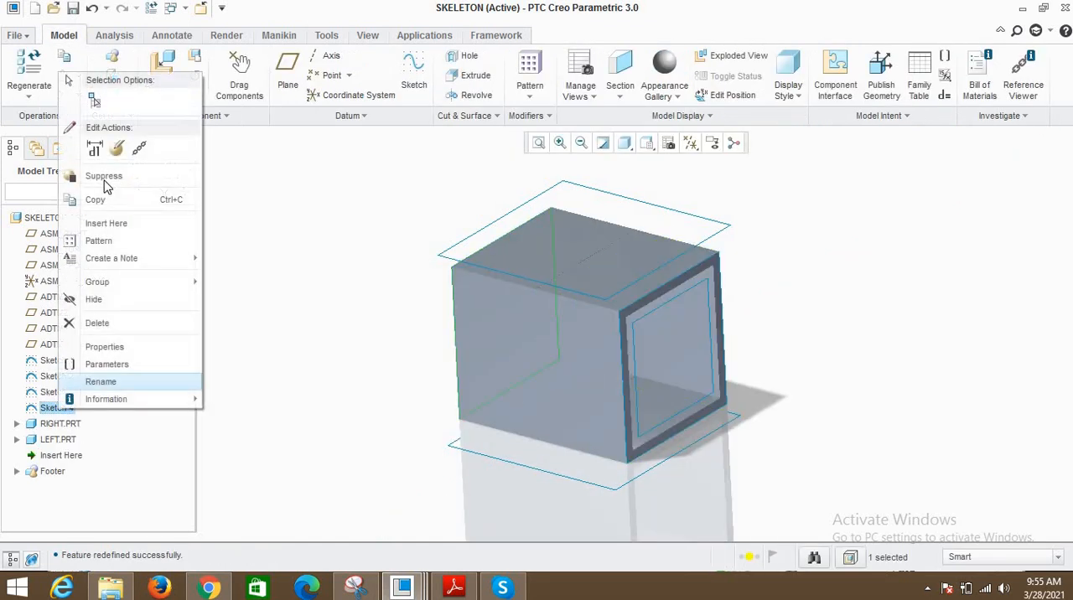
pyautogui.click(116, 148)
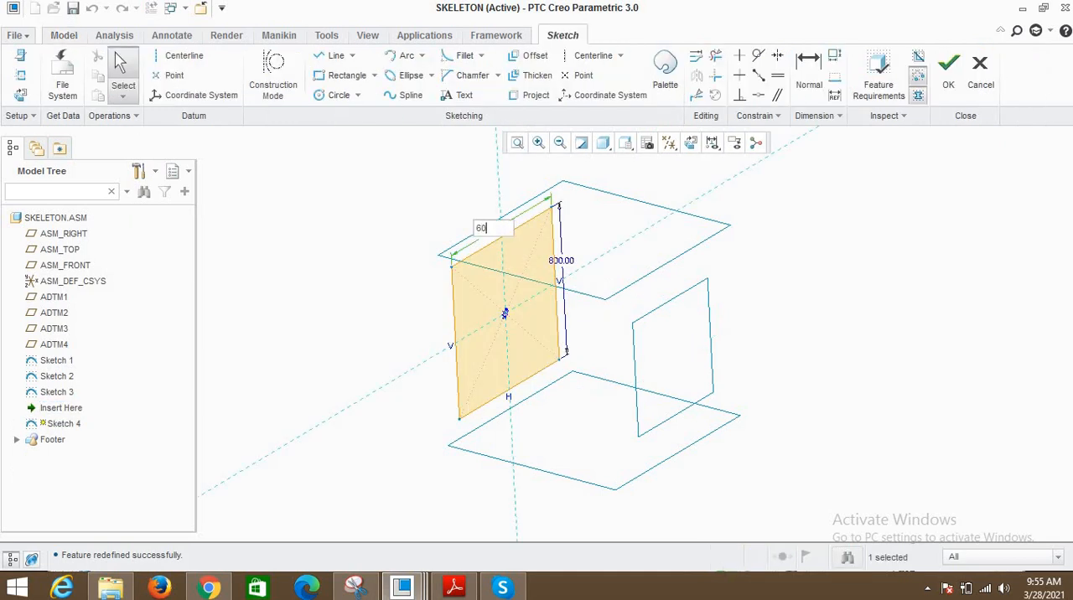
pyautogui.write('0')
pyautogui.press('Return')
pyautogui.doubleClick(555, 270)
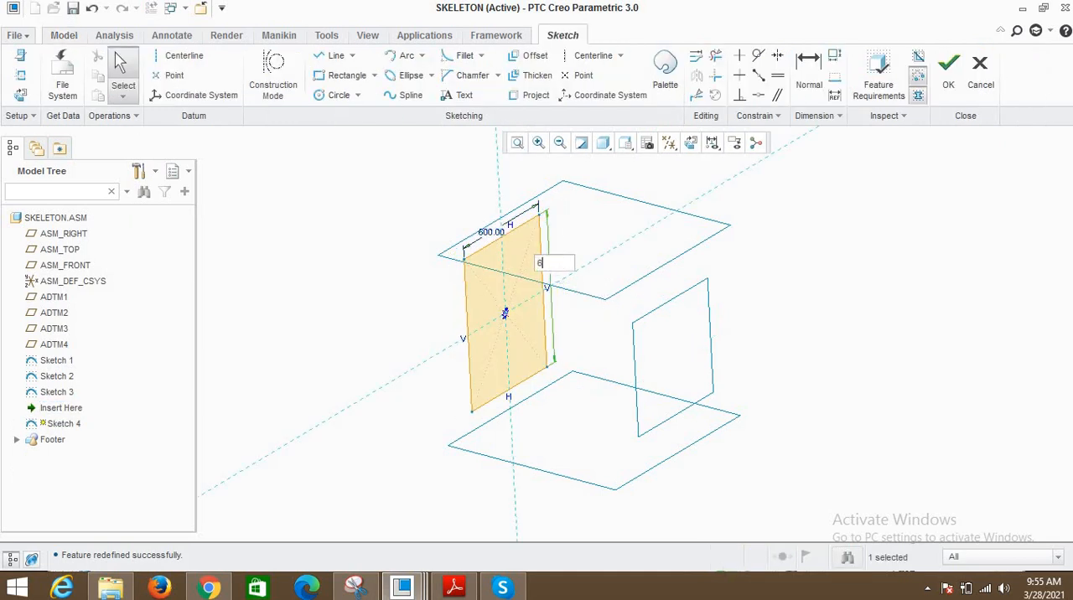
pyautogui.write('600')
pyautogui.press('Return')
pyautogui.click(948, 71)
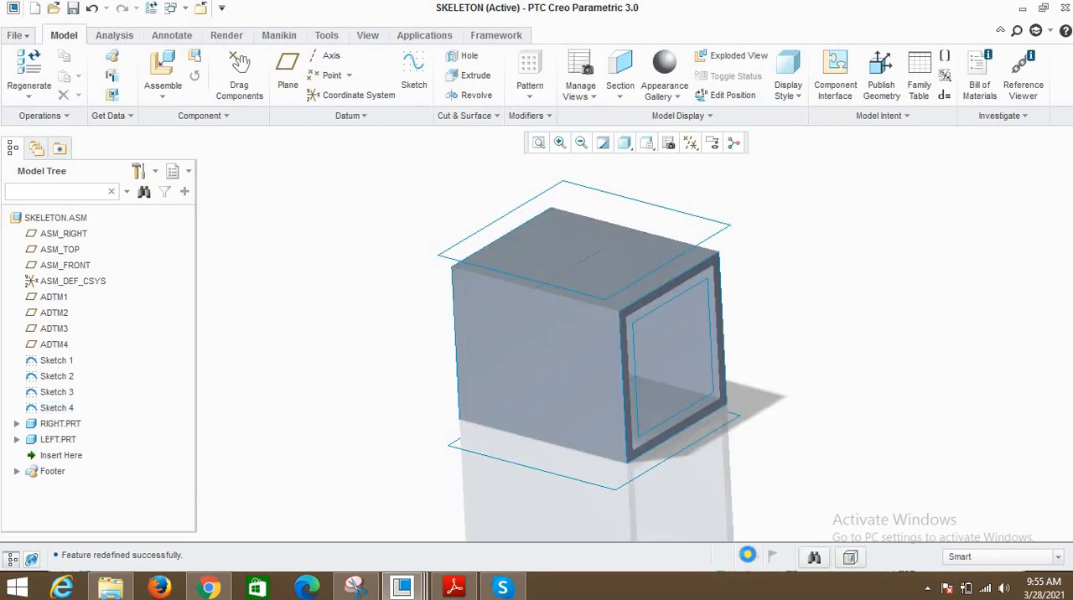
# - Regenerate the assembly and inspect how the RIGHT and LEFT parts follow the resized skeleton sketches
pyautogui.click(747, 554)
pyautogui.click(571, 558)
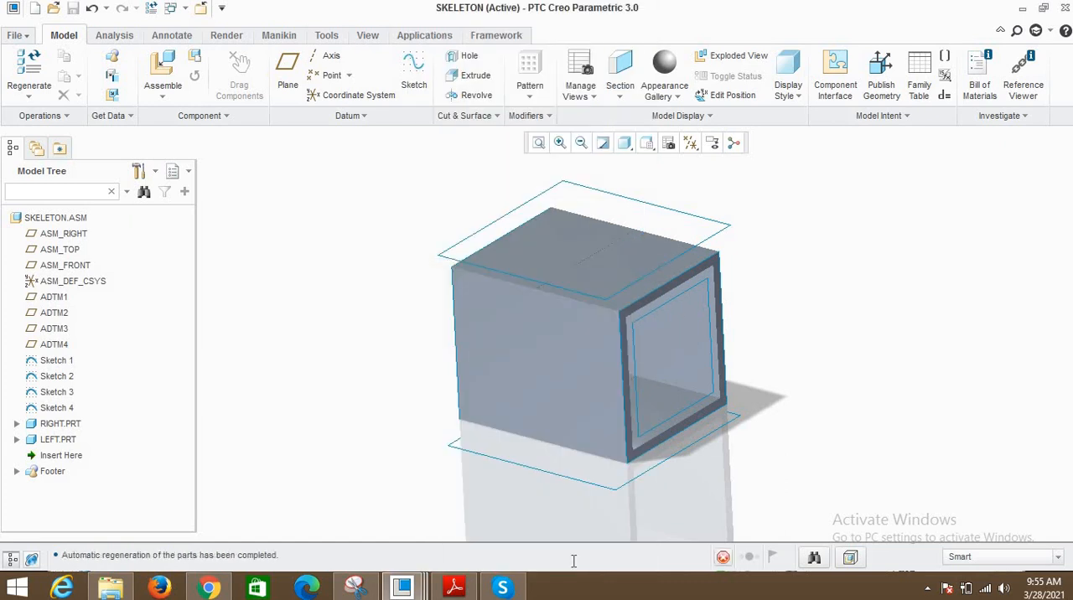
pyautogui.moveTo(579, 436)
pyautogui.mouseDown(button='middle')
pyautogui.moveTo(740, 450)
pyautogui.moveTo(740, 390)
pyautogui.moveTo(647, 363)
pyautogui.moveTo(676, 355)
pyautogui.moveTo(662, 364)
pyautogui.moveTo(659, 310)
pyautogui.moveTo(642, 333)
pyautogui.moveTo(659, 330)
pyautogui.moveTo(673, 358)
pyautogui.mouseUp(button='middle')
pyautogui.scroll(3, 641, 354)
pyautogui.scroll(-2, 659, 312)
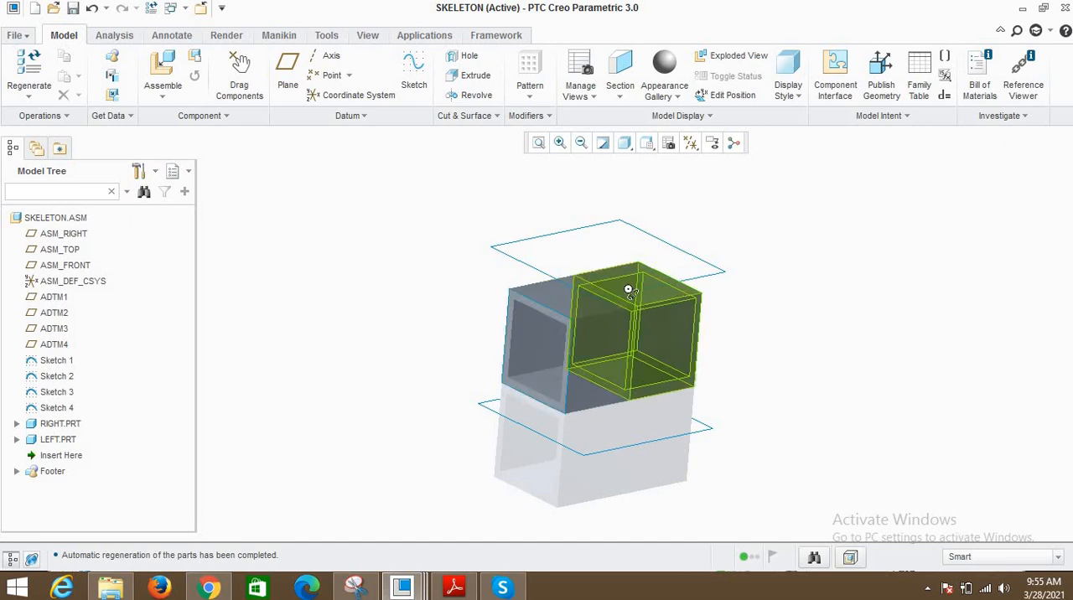
pyautogui.moveTo(616, 293)
pyautogui.mouseDown(button='middle')
pyautogui.moveTo(627, 290)
pyautogui.moveTo(612, 300)
pyautogui.mouseUp(button='middle')
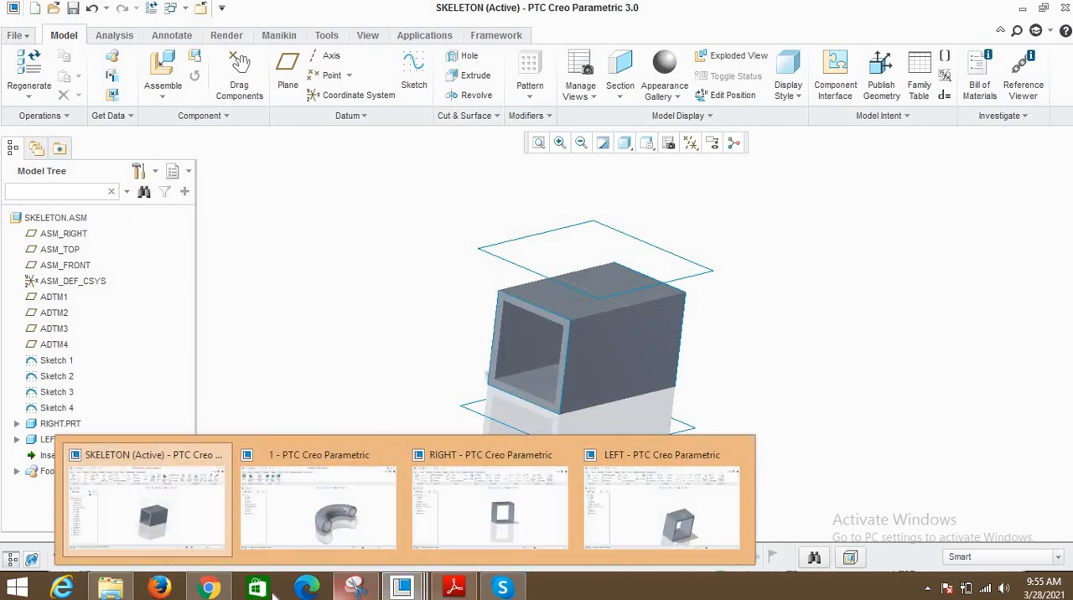
pyautogui.moveTo(356, 593)
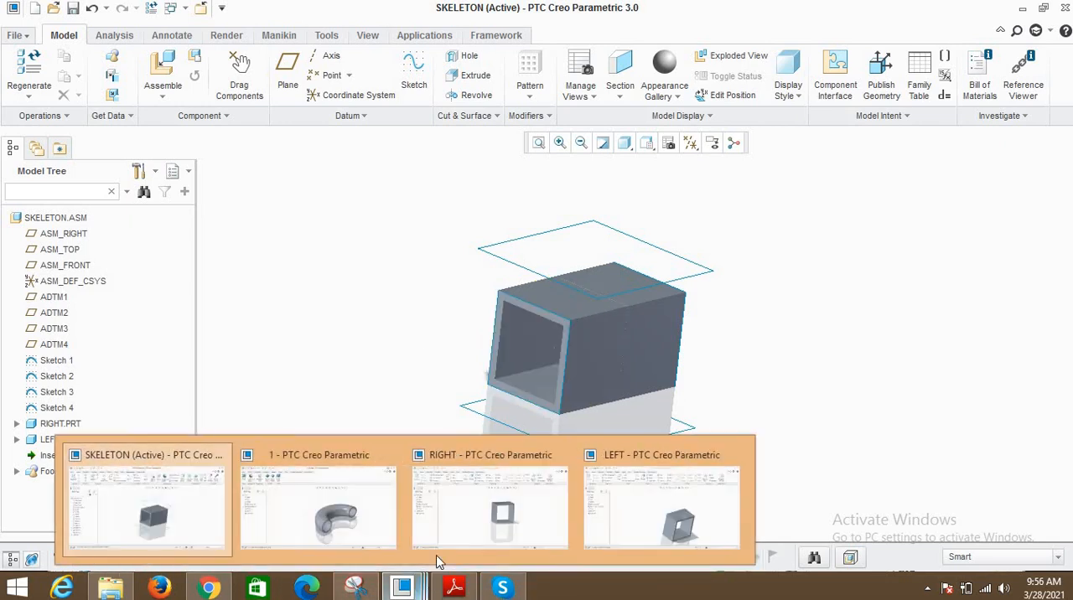